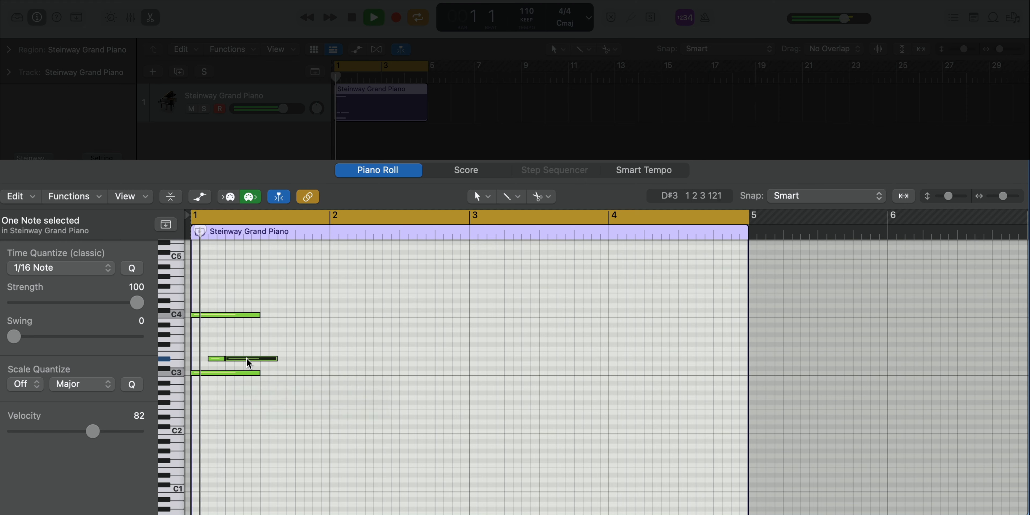
- Shorten the second D#3 note to end at bar 1, beat 3, and add an eighth-note G3 ending at the same point
{"action": "left_click_drag", "start_coordinate": [273, 359], "coordinate": [260, 360]}
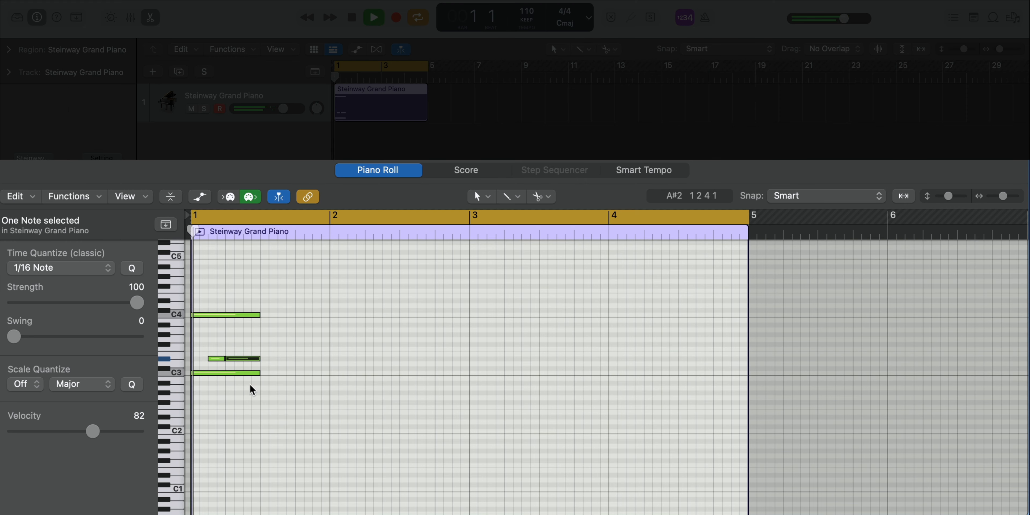
{"action": "key", "text": "space"}
{"action": "left_click", "coordinate": [249, 339]}
{"action": "left_click_drag", "start_coordinate": [269, 339], "coordinate": [258, 341]}
{"action": "key", "text": "space"}
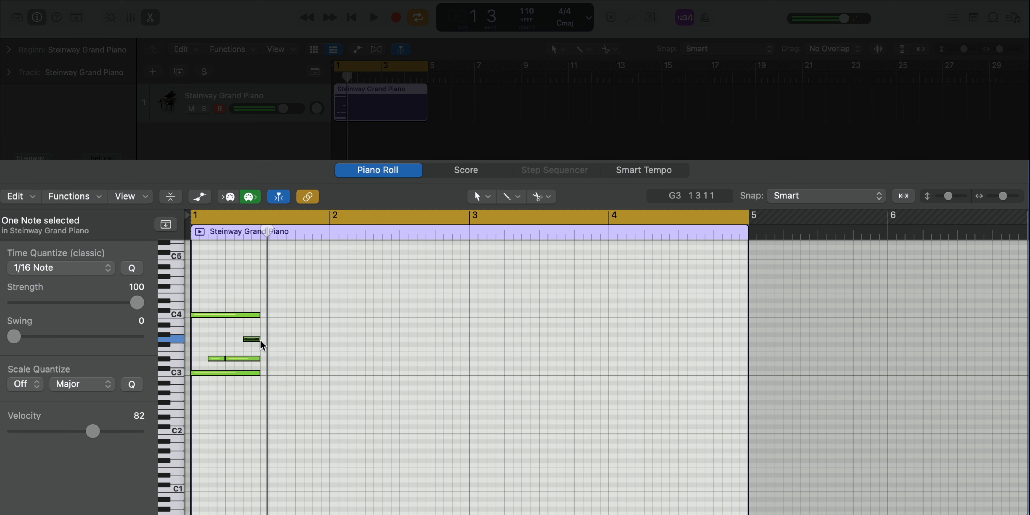
- Add a two-beat A#3 note from bar 1, beat 3, and an eighth-note G3 ending at bar 2
{"action": "left_click", "coordinate": [270, 326]}
{"action": "left_click_drag", "start_coordinate": [275, 324], "coordinate": [329, 339]}
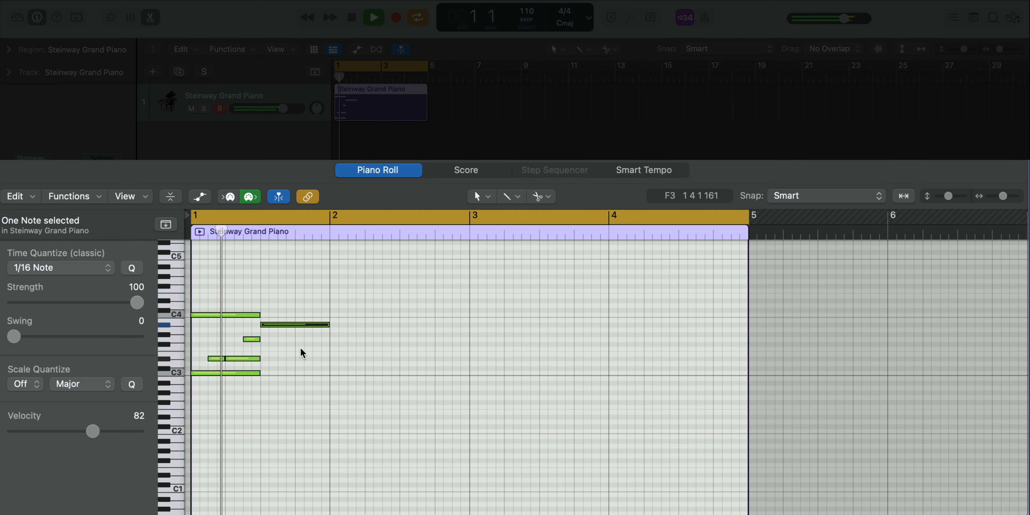
{"action": "left_click", "coordinate": [313, 339]}
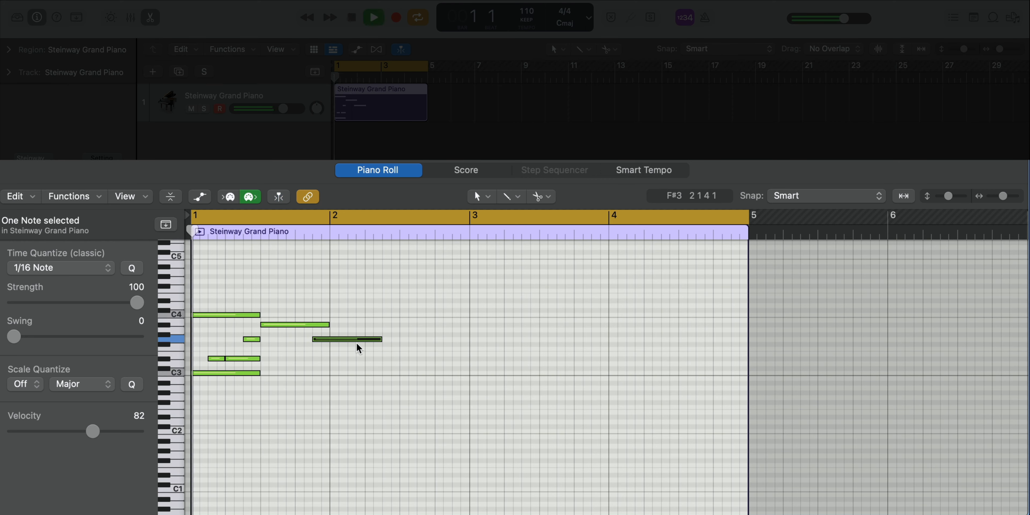
{"action": "left_click_drag", "start_coordinate": [382, 338], "coordinate": [329, 348]}
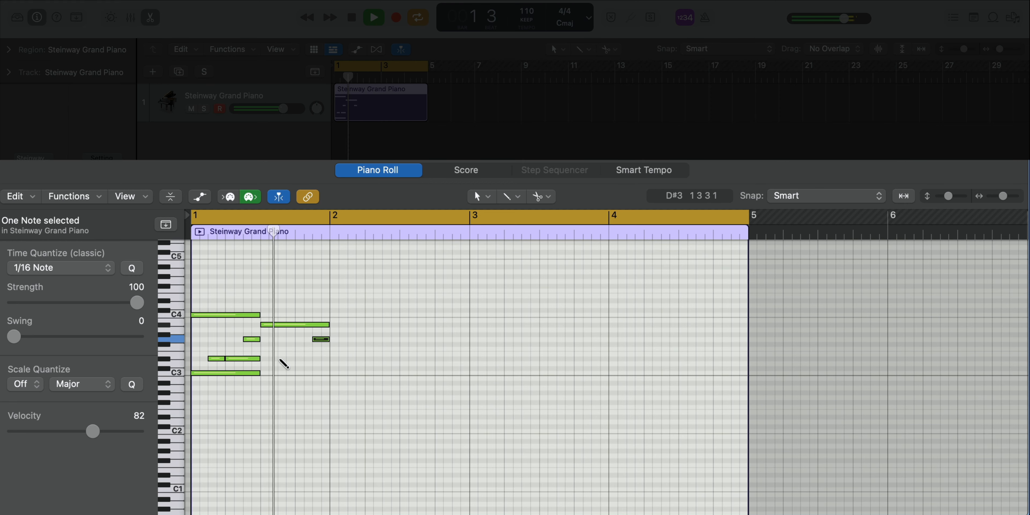
- Place two consecutive eighth-note D#3 notes at positions 1 3 3 and 1 4 1
{"action": "left_click", "coordinate": [305, 358]}
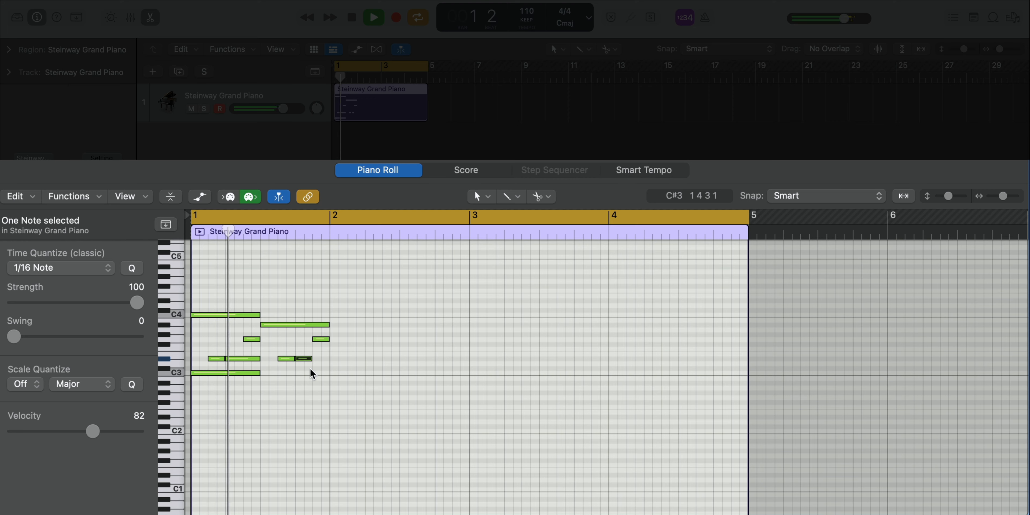
{"action": "key", "text": "space"}
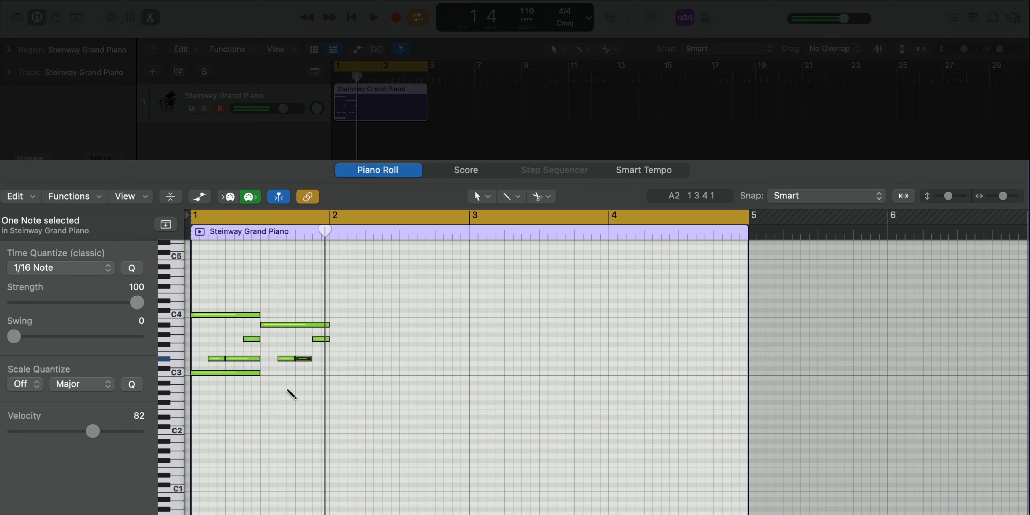
{"action": "key", "text": "space"}
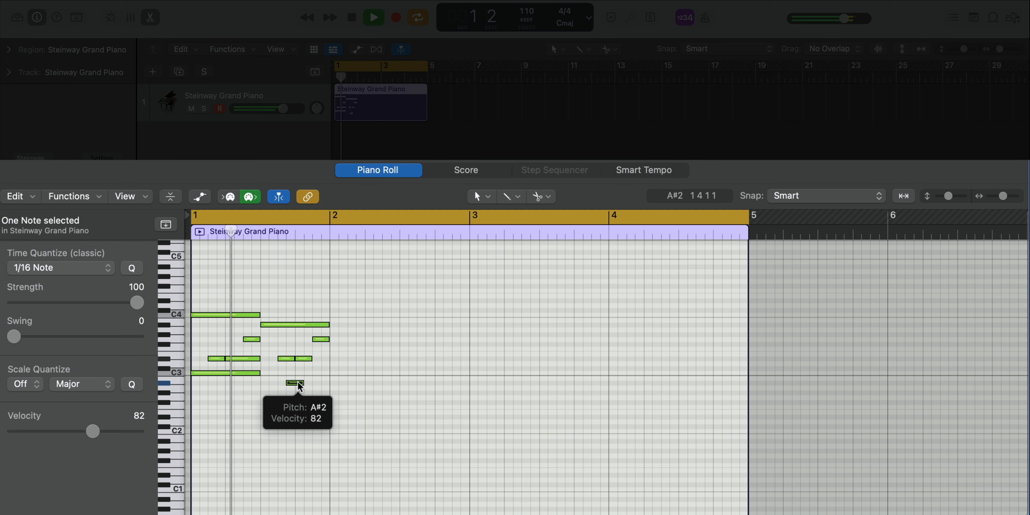
- Add a rising bass line of eighth notes D#2, G2 and A#2 starting at position 1 3 3 and ending at bar 2
{"action": "left_click_drag", "start_coordinate": [288, 385], "coordinate": [280, 419]}
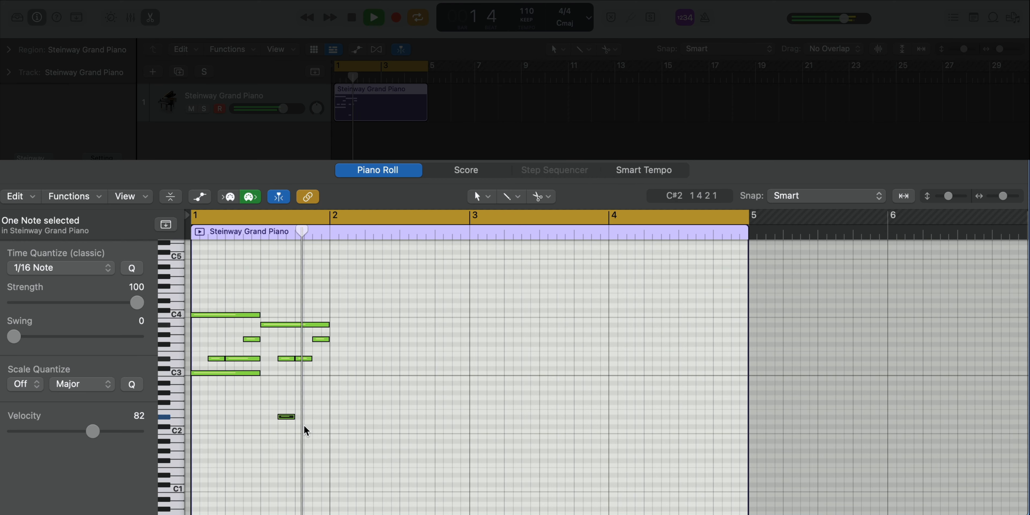
{"action": "left_click", "coordinate": [298, 398], "text": "super"}
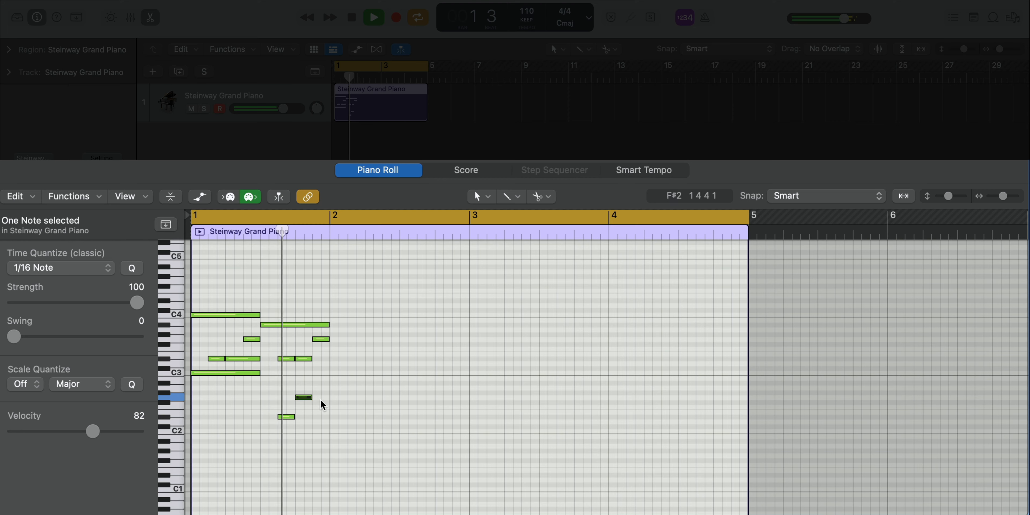
{"action": "left_click", "coordinate": [321, 383], "text": "super"}
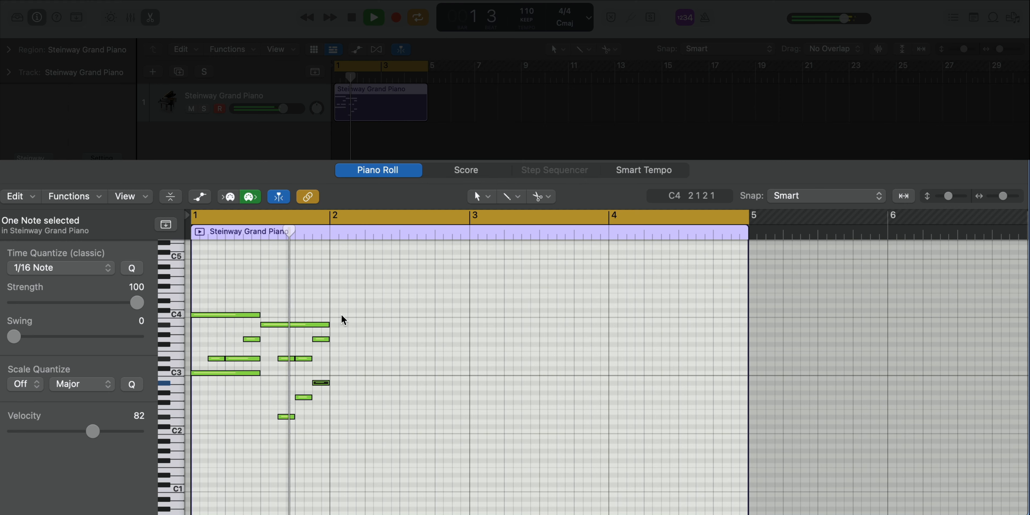
- Add two-beat C4 and C3 notes together at the start of bar 2
{"action": "key", "text": "space"}
{"action": "mouse_move", "coordinate": [335, 304]}
{"action": "left_mouse_down"}
{"action": "mouse_move", "coordinate": [339, 316]}
{"action": "mouse_move", "coordinate": [399, 316]}
{"action": "left_mouse_up"}
{"action": "key", "text": "space"}
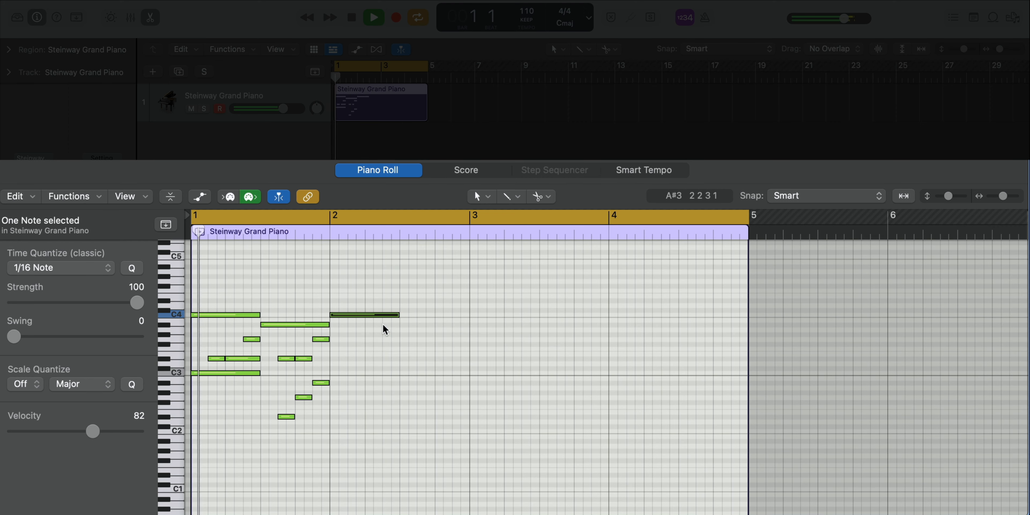
{"action": "left_click", "coordinate": [330, 374]}
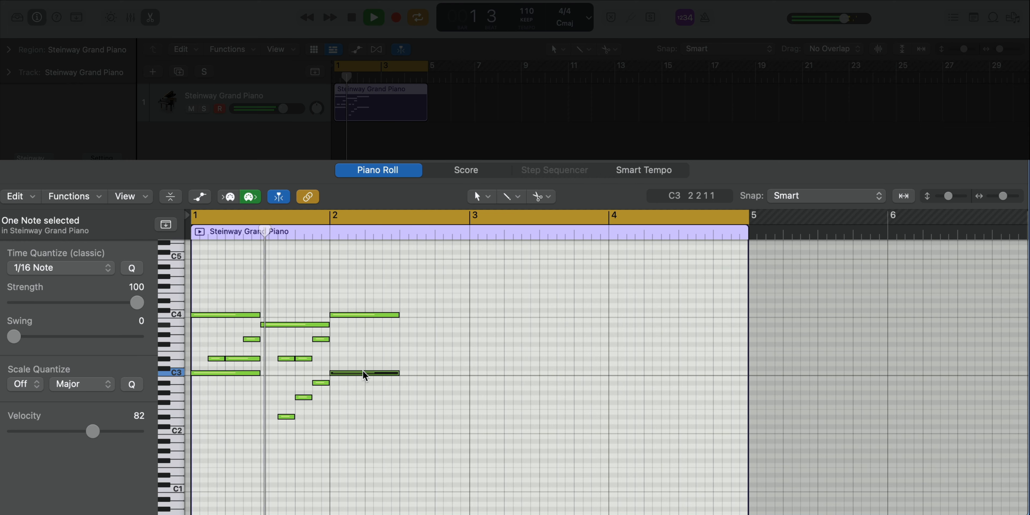
{"action": "key", "text": "space"}
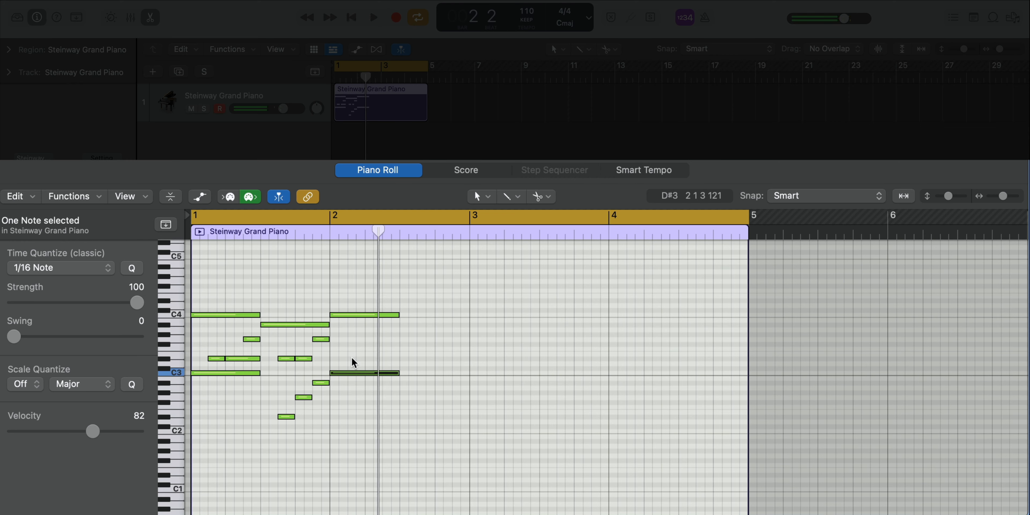
- Place eighth-note D#3 notes at positions 2 1 3 and 2 2 3, leaving an eighth-note gap between them
{"action": "left_click", "coordinate": [351, 358]}
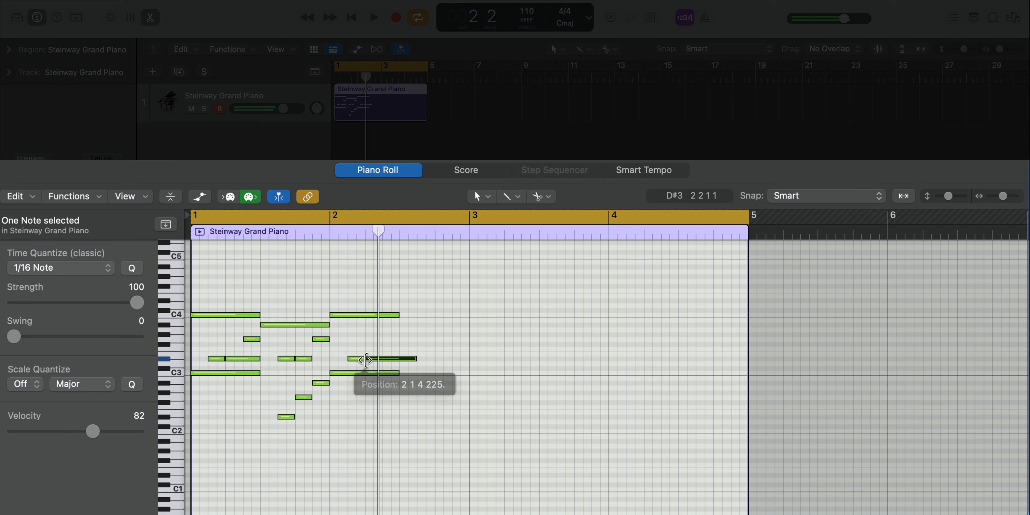
{"action": "key", "text": "space"}
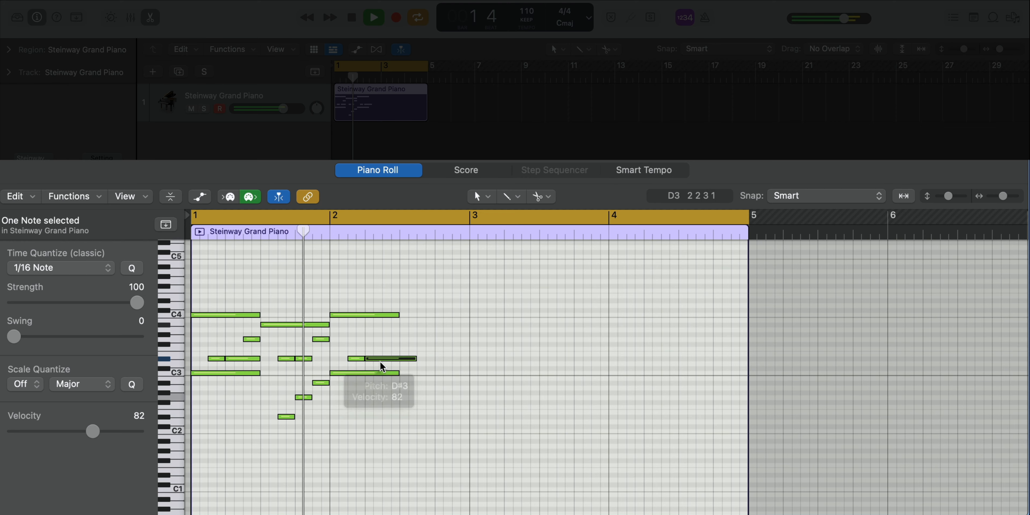
{"action": "right_click", "coordinate": [382, 359]}
{"action": "left_click", "coordinate": [374, 359]}
{"action": "key", "text": "Delete"}
{"action": "key", "text": "space"}
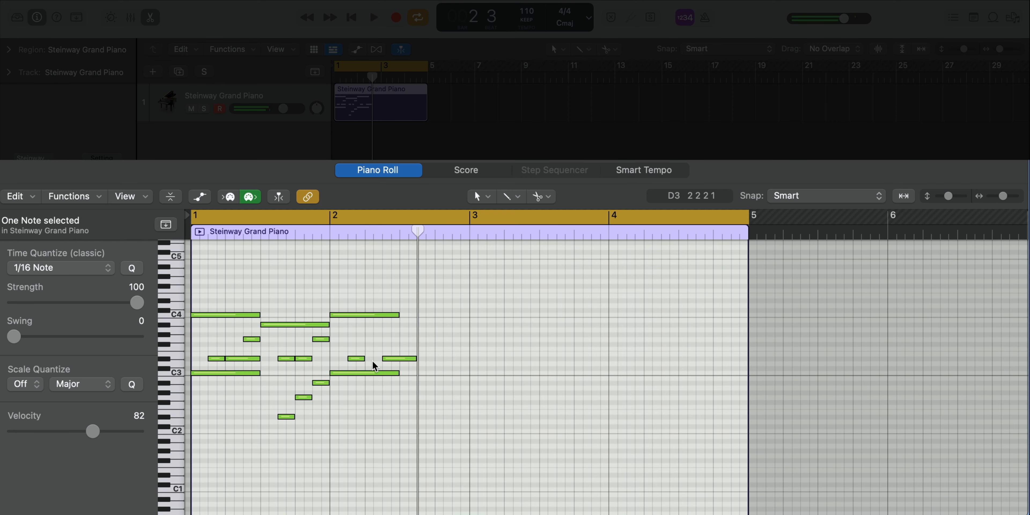
{"action": "key", "text": "space"}
{"action": "left_click_drag", "start_coordinate": [415, 359], "coordinate": [399, 363]}
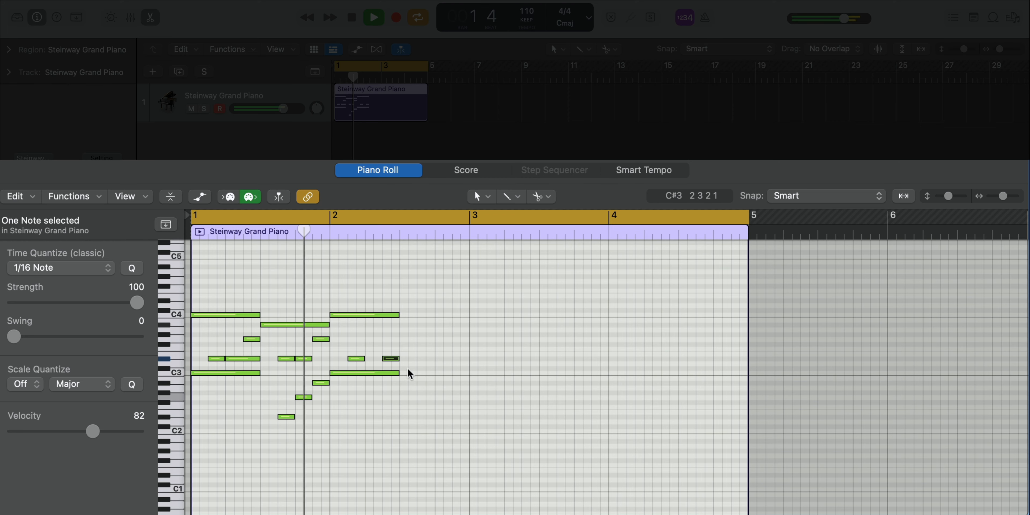
- Add a D#2 bass note at bar 2, beat 2, lasting two beats, and play the phrase back
{"action": "key", "text": "Return"}
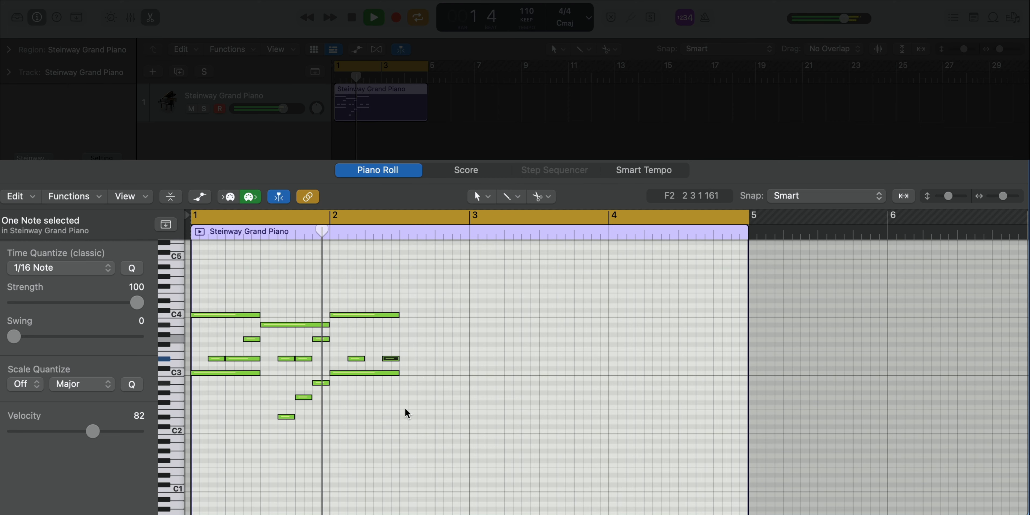
{"action": "key", "text": "space"}
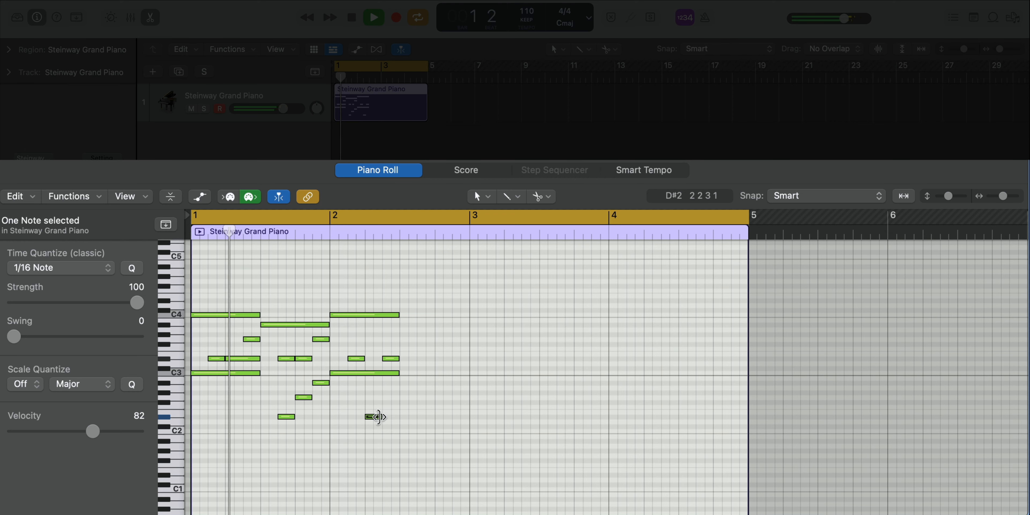
{"action": "left_click_drag", "start_coordinate": [378, 416], "coordinate": [434, 418]}
{"action": "key", "text": "Return"}
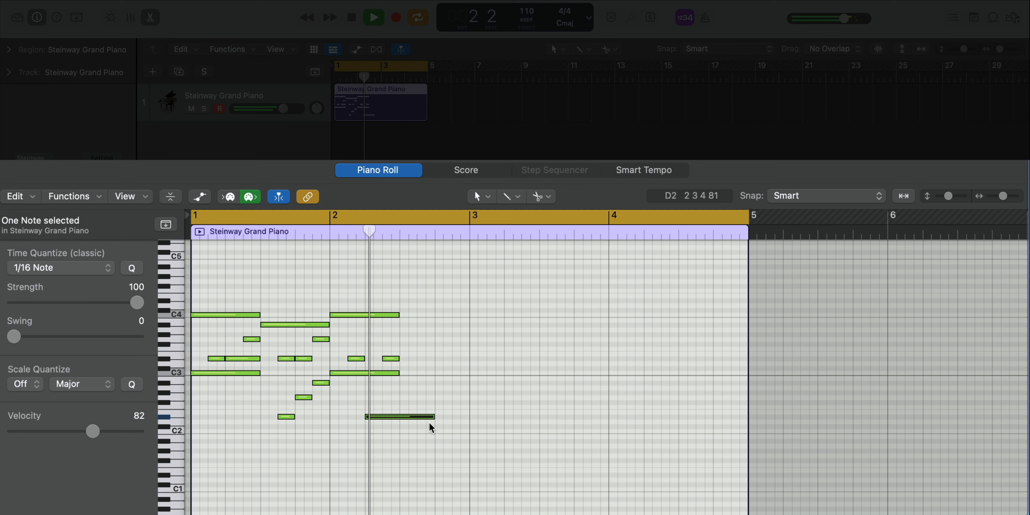
{"action": "key", "text": "Return"}
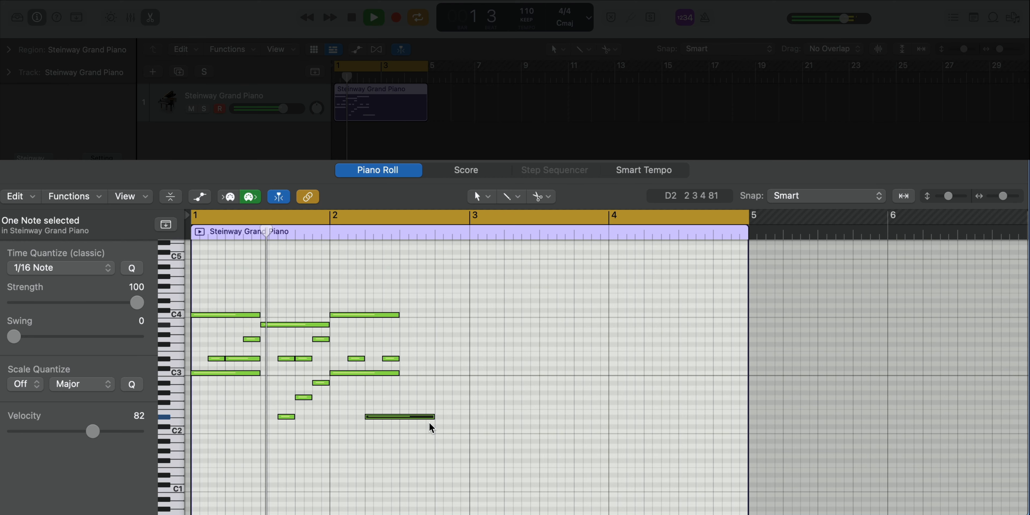
{"action": "key", "text": "space"}
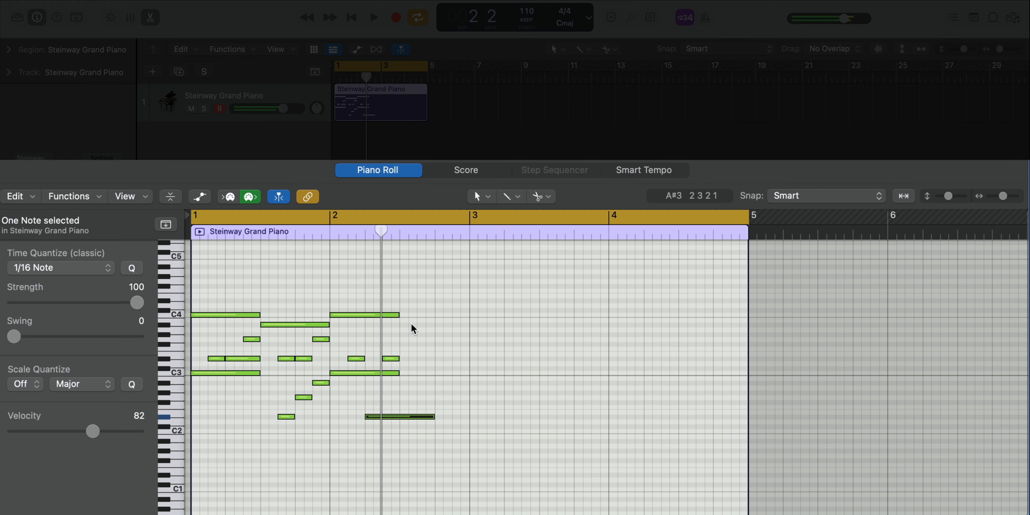
- Add two descending sixteenth notes, D#4 and D4, starting at bar 2, beat 3
{"action": "left_click", "coordinate": [401, 300], "text": "super"}
{"action": "left_click_drag", "start_coordinate": [462, 301], "coordinate": [406, 302]}
{"action": "left_click", "coordinate": [412, 305], "text": "super"}
{"action": "key", "text": "space"}
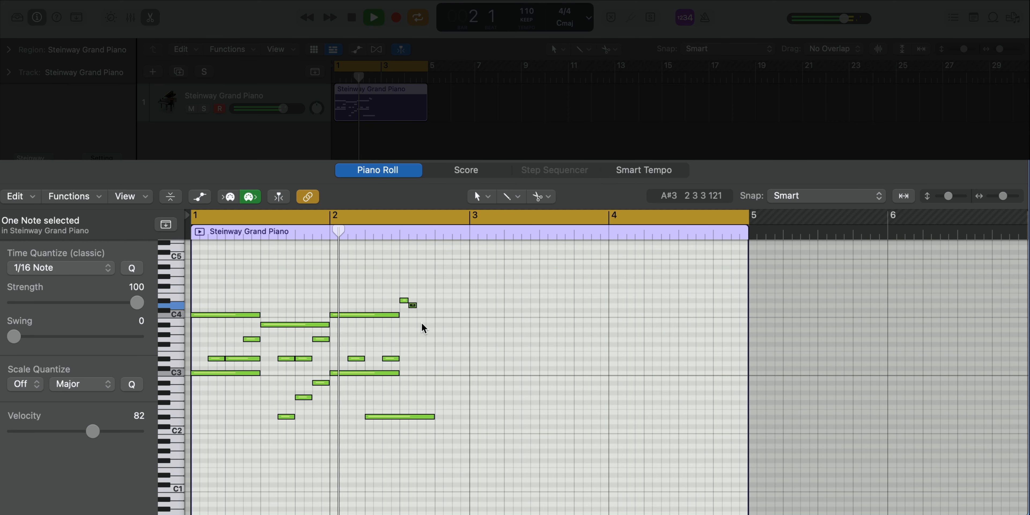
- Add a C4 note from position 2 3 3 and an A#3 note from 2 4 2, both ending at bar 3
{"action": "left_click", "coordinate": [420, 315], "text": "super"}
{"action": "left_click_drag", "start_coordinate": [424, 315], "coordinate": [465, 323]}
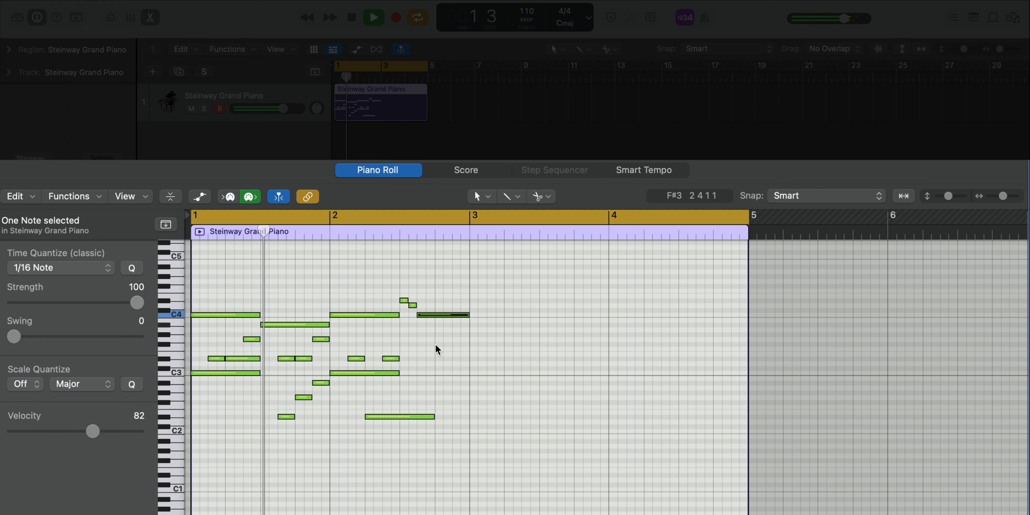
{"action": "left_click", "coordinate": [444, 324], "text": "super"}
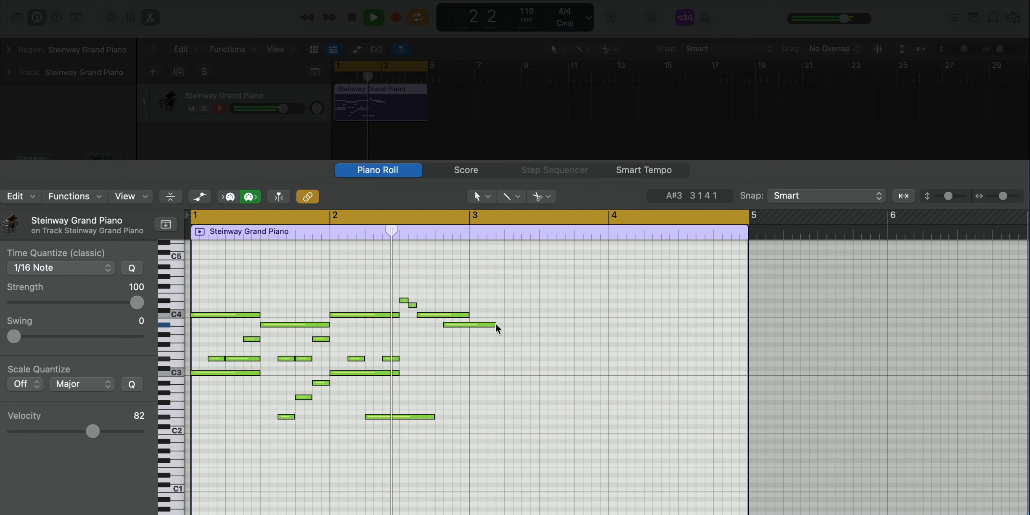
{"action": "left_click_drag", "start_coordinate": [492, 325], "coordinate": [458, 329]}
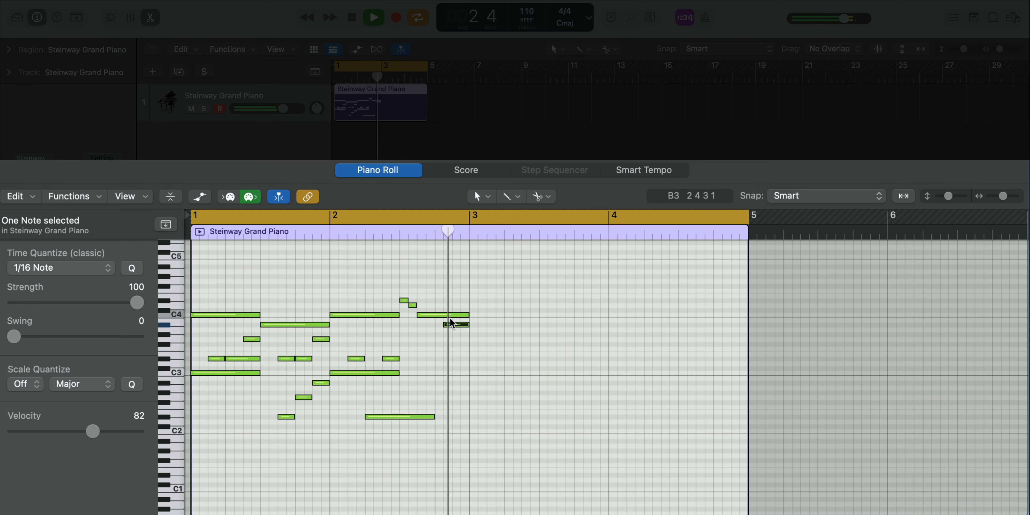
- Retrigger the C4 as a separate eighth note at position 2 4 3 and play back the phrase
{"action": "right_click", "coordinate": [453, 315]}
{"action": "left_click", "coordinate": [460, 315]}
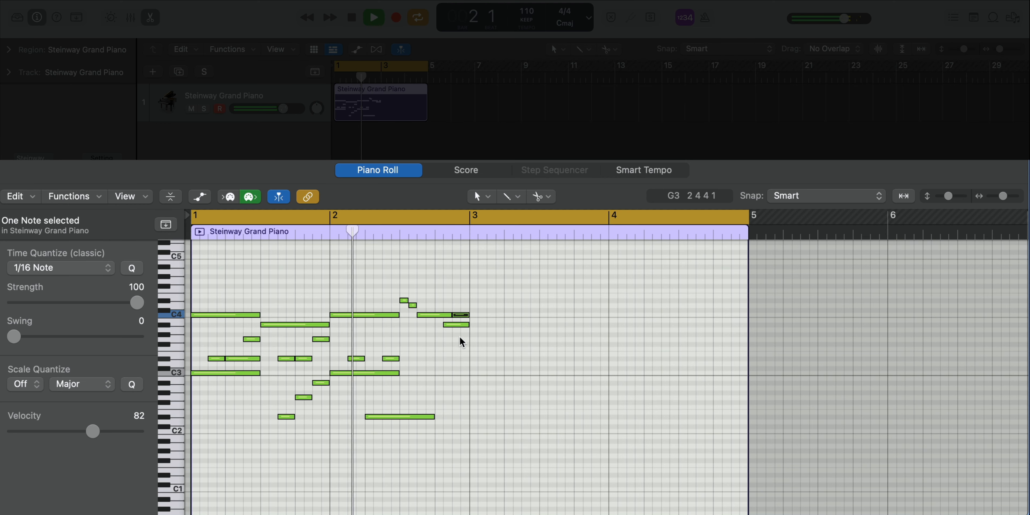
{"action": "key", "text": "space"}
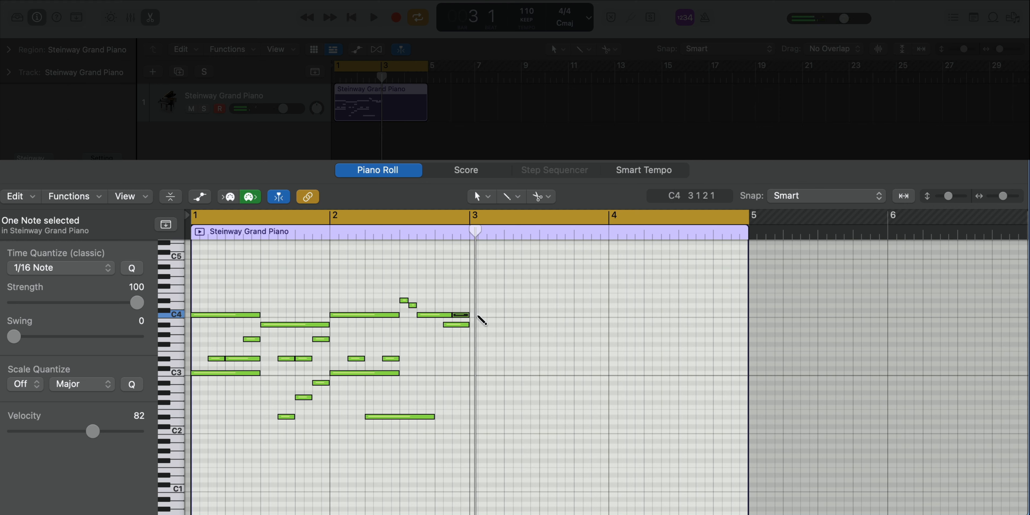
- Add a two-beat D4 note at the start of bar 3 and remove the stray short C4 note
{"action": "left_click_drag", "start_coordinate": [479, 315], "coordinate": [475, 306]}
{"action": "key", "text": "space"}
{"action": "key", "text": "space"}
{"action": "left_click", "coordinate": [472, 305], "text": "super"}
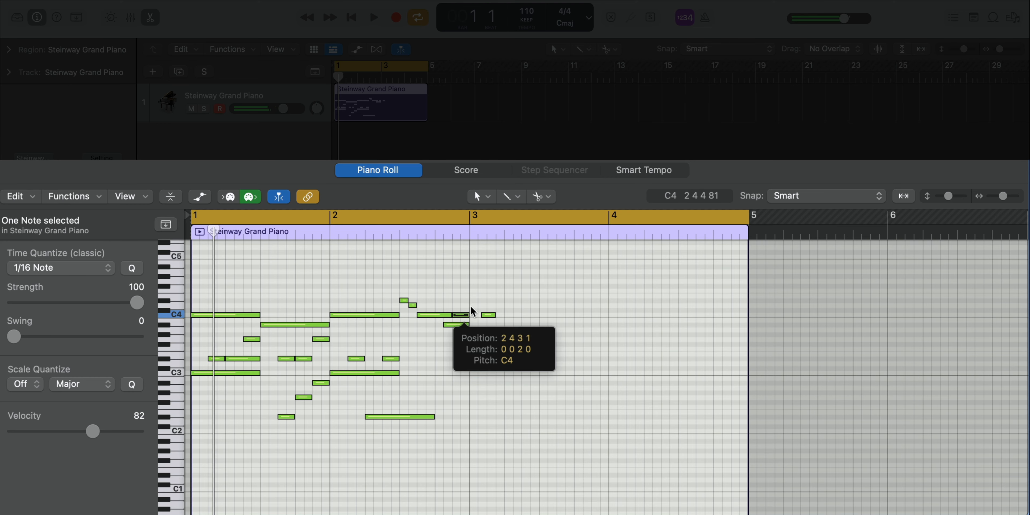
{"action": "left_click", "coordinate": [487, 315]}
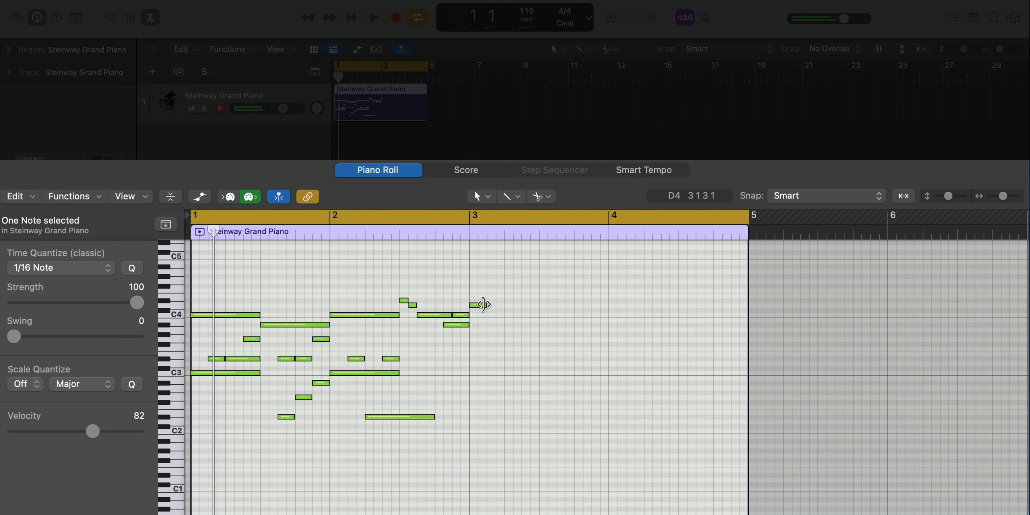
{"action": "left_click_drag", "start_coordinate": [486, 307], "coordinate": [539, 307]}
{"action": "scroll", "coordinate": [504, 314], "scroll_direction": "right", "scroll_amount": 1}
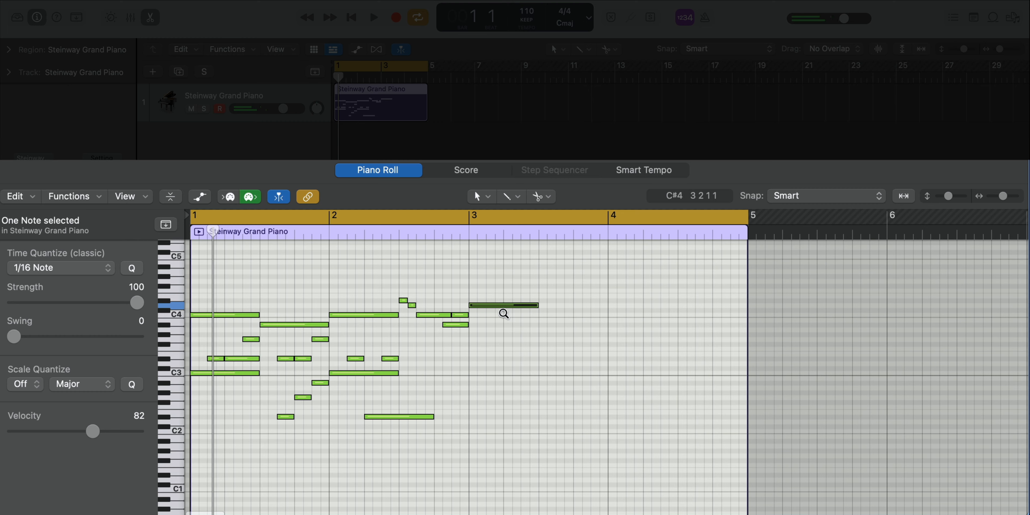
{"action": "scroll", "coordinate": [503, 307], "scroll_direction": "right", "scroll_amount": 1}
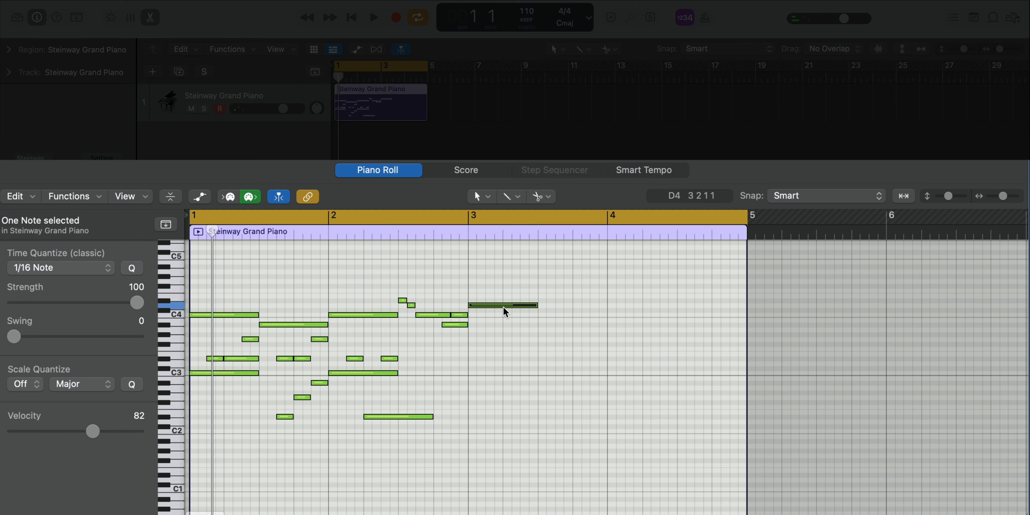
- Copy the D4 note in bar 3 down to G2 at the same position and play back the result
{"action": "left_click_drag", "start_coordinate": [503, 306], "coordinate": [501, 396]}
{"action": "key", "text": "space"}
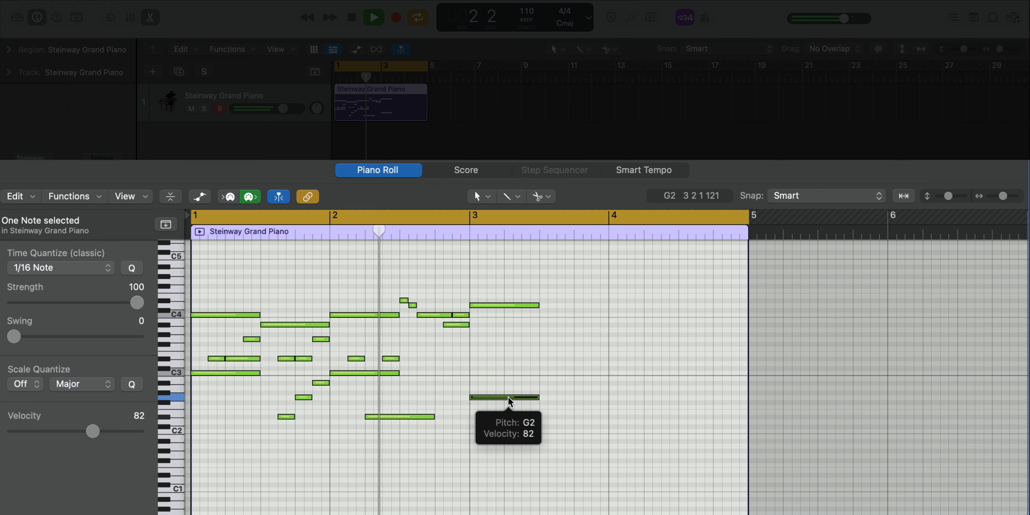
{"action": "key", "text": "space"}
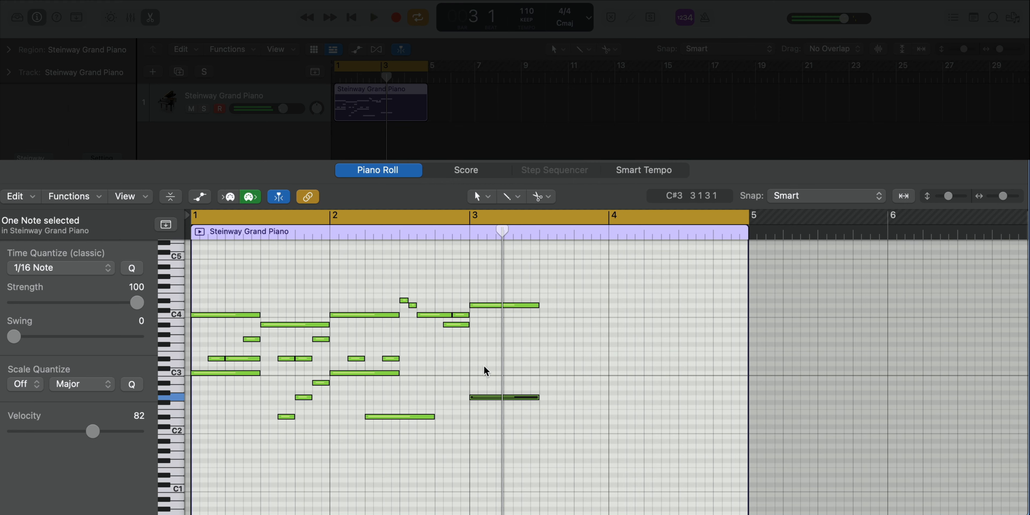
- Add a D3 note from position 3 1 3 to 3 3 1 and an eighth-note G3 at 3 2 3, then play back
{"action": "key", "text": "space"}
{"action": "left_click_drag", "start_coordinate": [553, 364], "coordinate": [536, 366]}
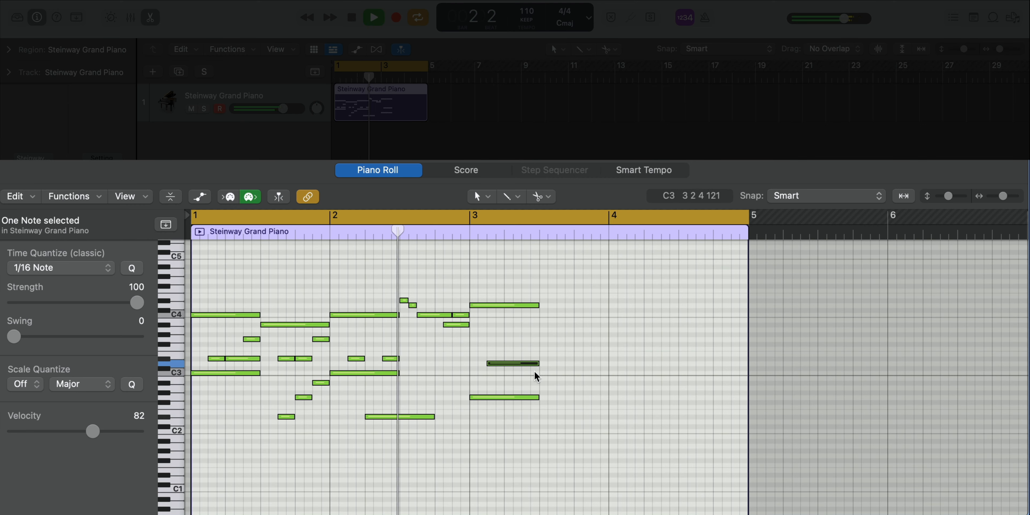
{"action": "left_click", "coordinate": [526, 340]}
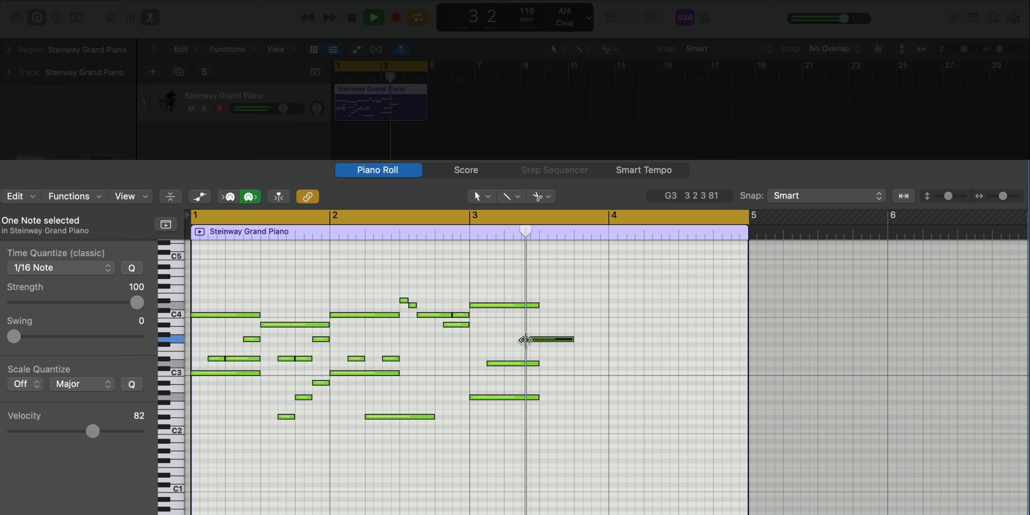
{"action": "key", "text": "space"}
{"action": "left_click_drag", "start_coordinate": [570, 340], "coordinate": [539, 343]}
{"action": "key", "text": "space"}
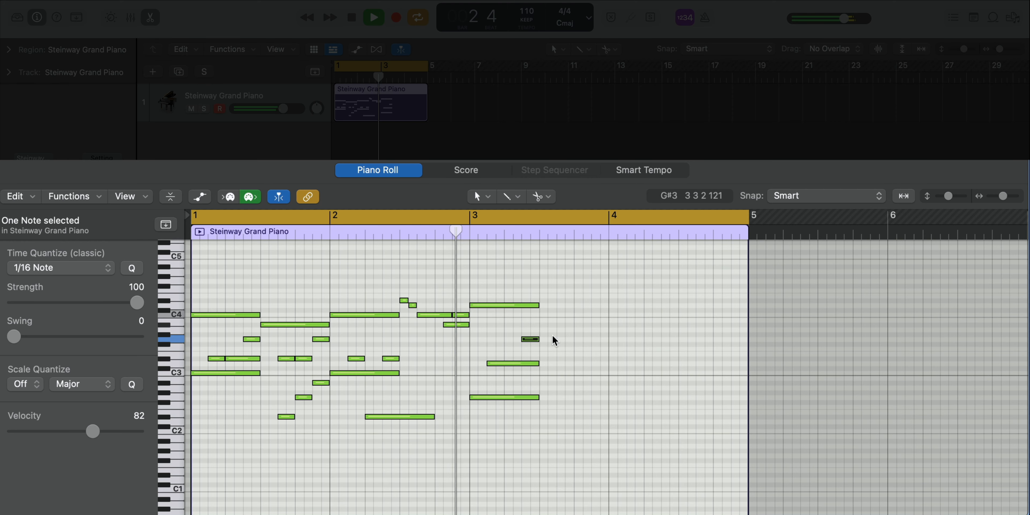
- Add a two-beat A#3 note at position 3 3 1 and an eighth-note D3 at 3 3 3, removing the excess D3 note
{"action": "left_click", "coordinate": [543, 324], "text": "super"}
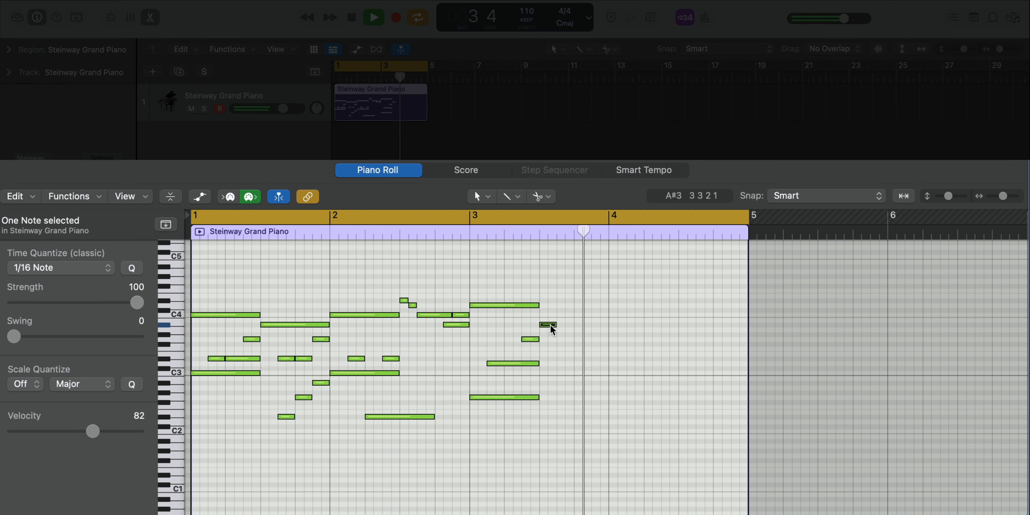
{"action": "left_click_drag", "start_coordinate": [544, 324], "coordinate": [604, 336]}
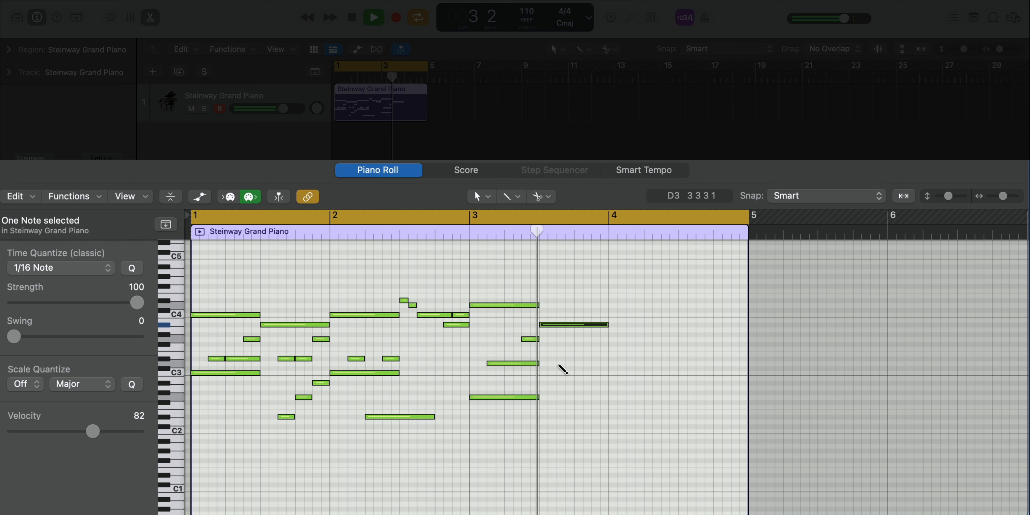
{"action": "left_click_drag", "start_coordinate": [561, 363], "coordinate": [575, 365]}
{"action": "left_click", "coordinate": [596, 364]}
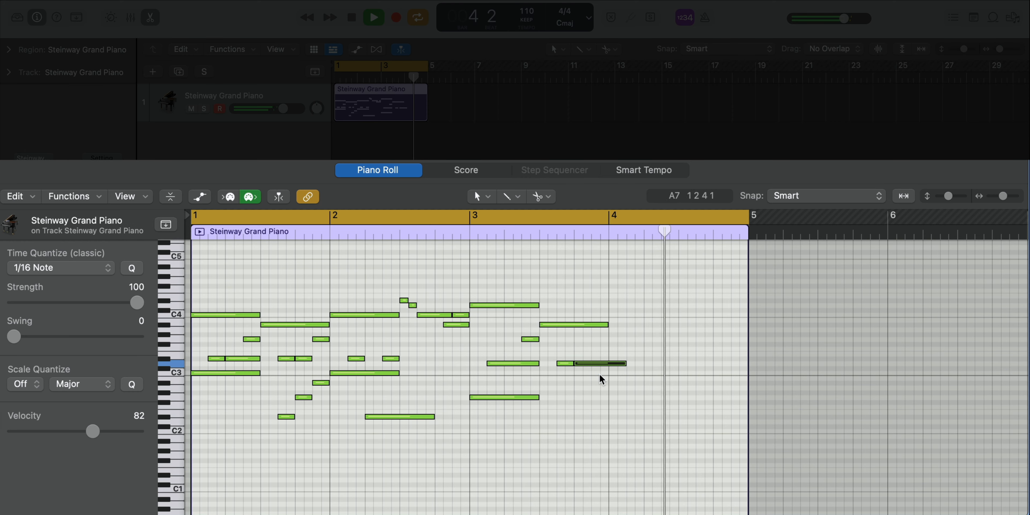
{"action": "key", "text": "Delete"}
{"action": "key", "text": "space"}
- Set the cycle range to bars 3 and 4 and add a one-beat D3 note at position 3 4 1
{"action": "key", "text": "space"}
{"action": "left_click_drag", "start_coordinate": [496, 215], "coordinate": [739, 236]}
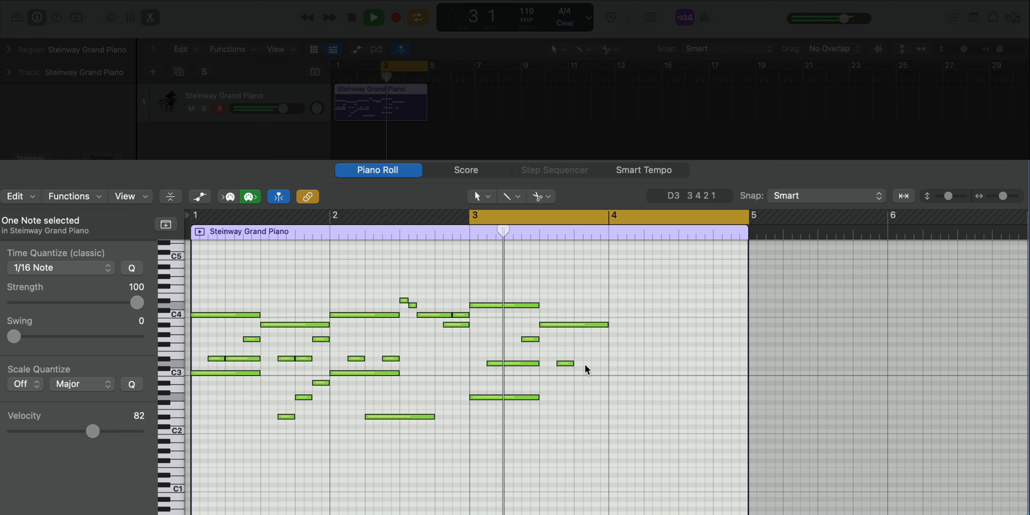
{"action": "key", "text": "space"}
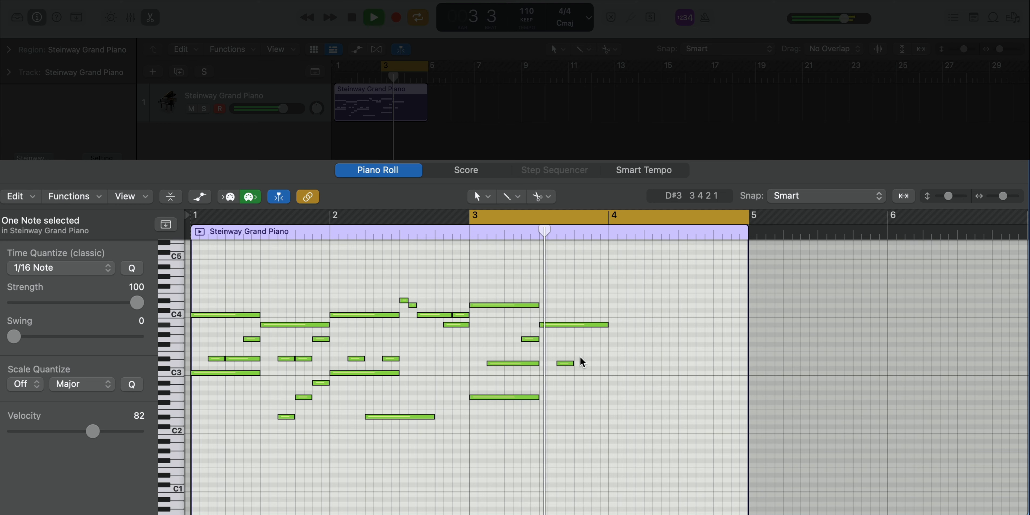
{"action": "double_click", "coordinate": [579, 363]}
{"action": "right_click", "coordinate": [608, 363]}
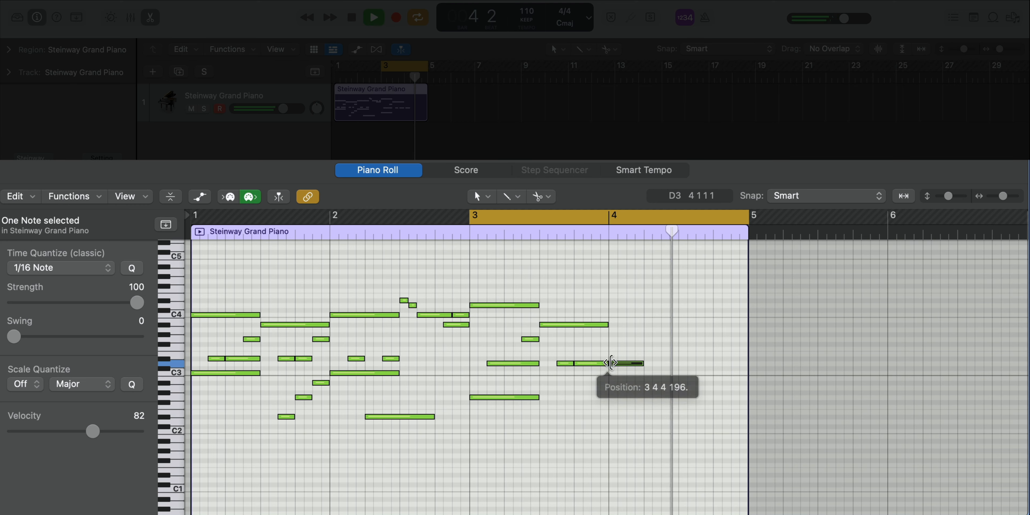
{"action": "key", "text": "Delete"}
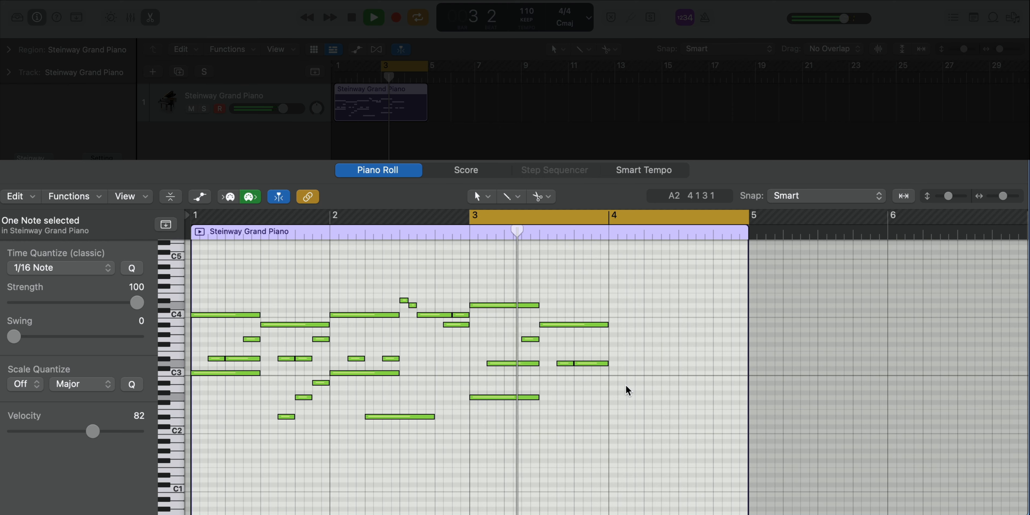
{"action": "key", "text": "space"}
- Add eighth-note bass tones in bar 3: A#2 at position 3 4 3, G2 at 3 4 1 and D2 at 3 3 3
{"action": "double_click", "coordinate": [592, 383]}
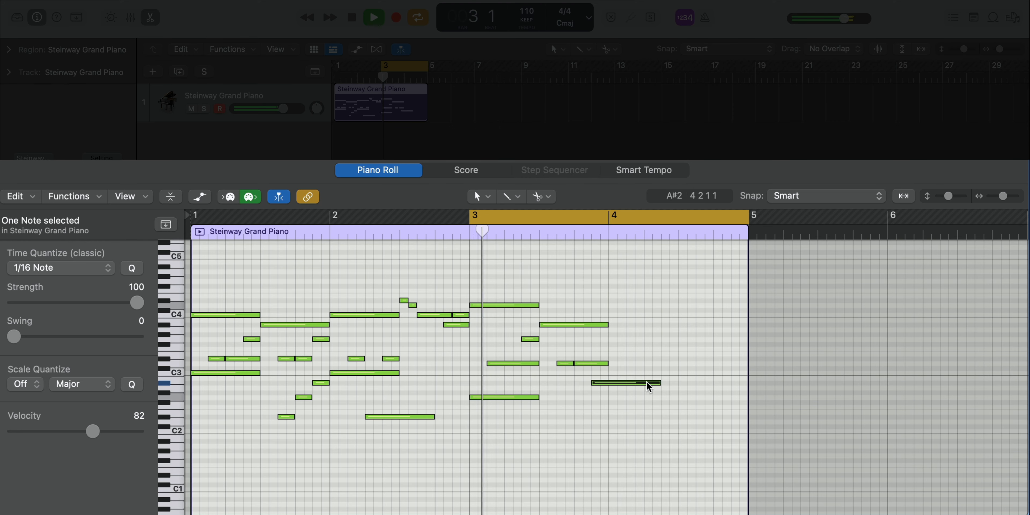
{"action": "left_click_drag", "start_coordinate": [646, 381], "coordinate": [608, 390]}
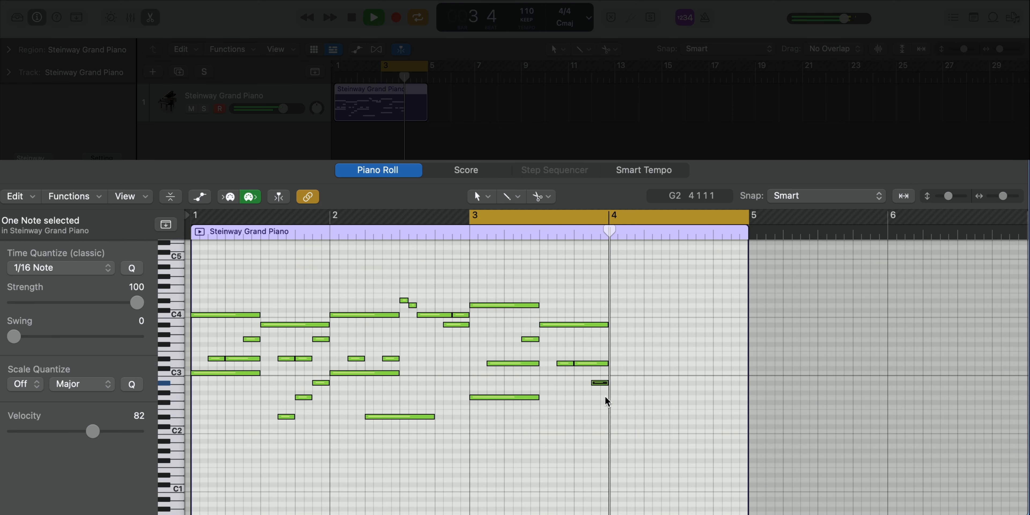
{"action": "key", "text": "space"}
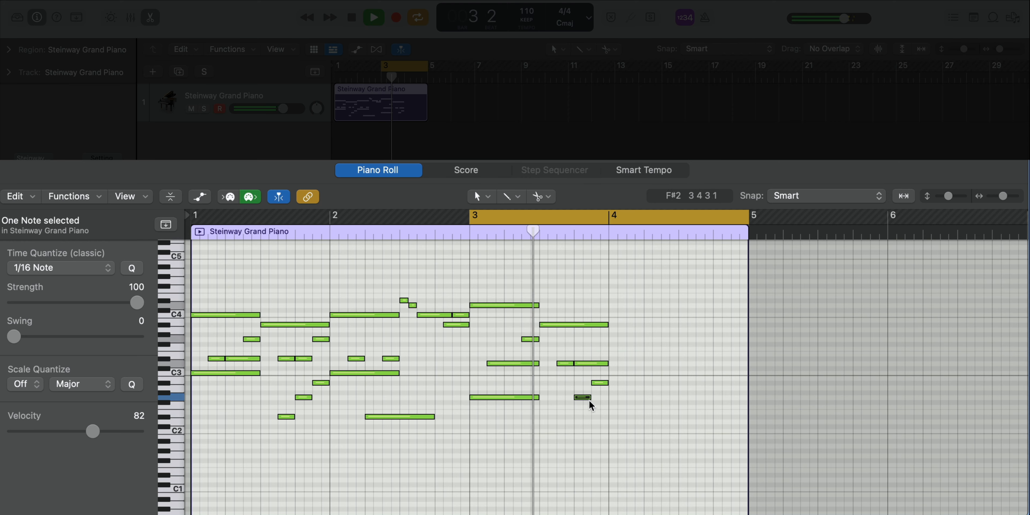
{"action": "left_click", "coordinate": [564, 422], "text": "super"}
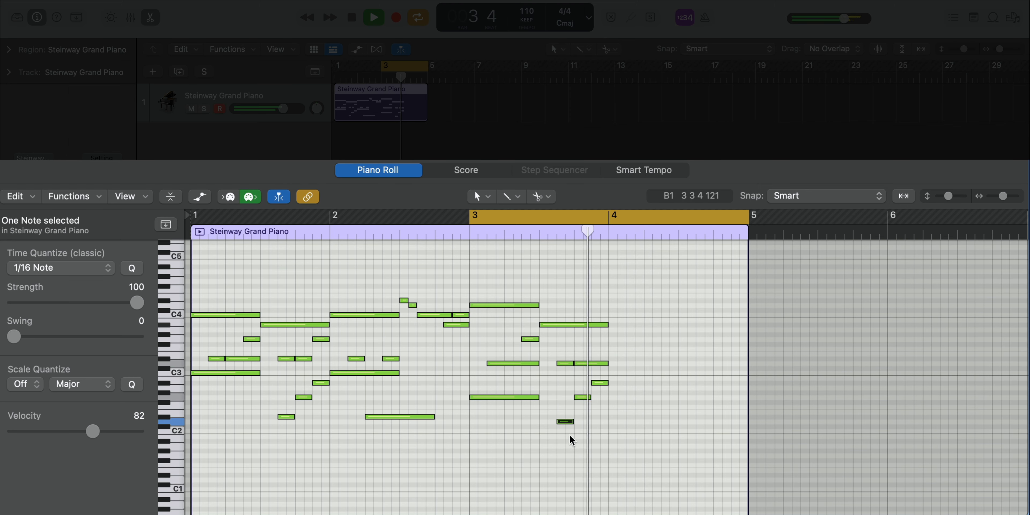
{"action": "key", "text": "space"}
- Add an eighth-note G3 at position 3 4 3 and play back the phrase
{"action": "left_click", "coordinate": [593, 338], "text": "super"}
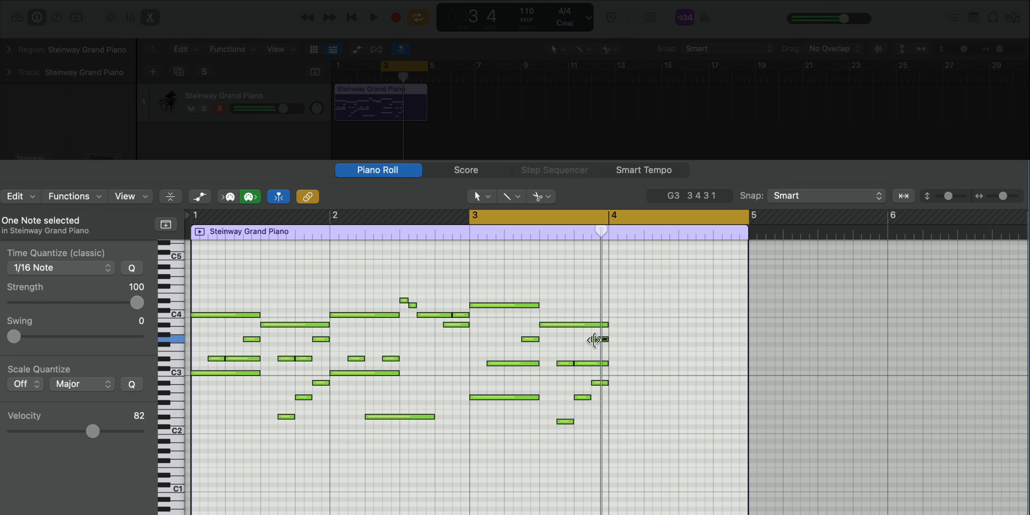
{"action": "key", "text": "space"}
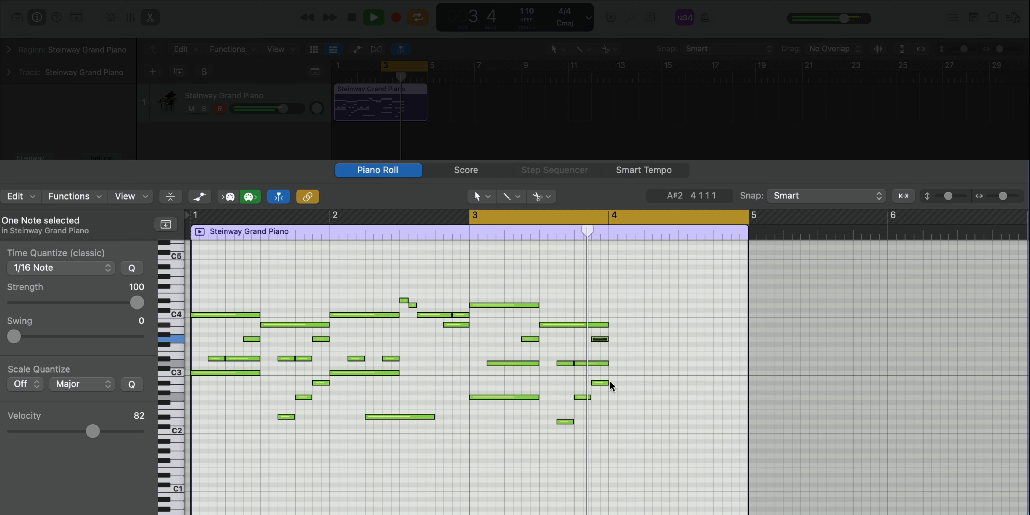
{"action": "key", "text": "space"}
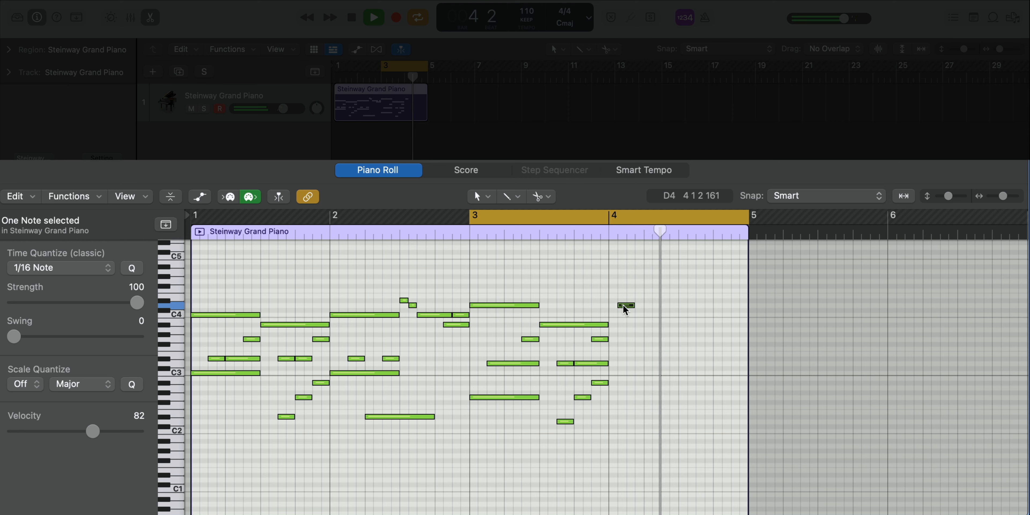
- Add a two-beat D4 note at the start of bar 4, copy it down to G2 and play back the result
{"action": "key", "text": "space"}
{"action": "left_click", "coordinate": [617, 305]}
{"action": "left_click_drag", "start_coordinate": [622, 305], "coordinate": [651, 397]}
{"action": "key", "text": "space"}
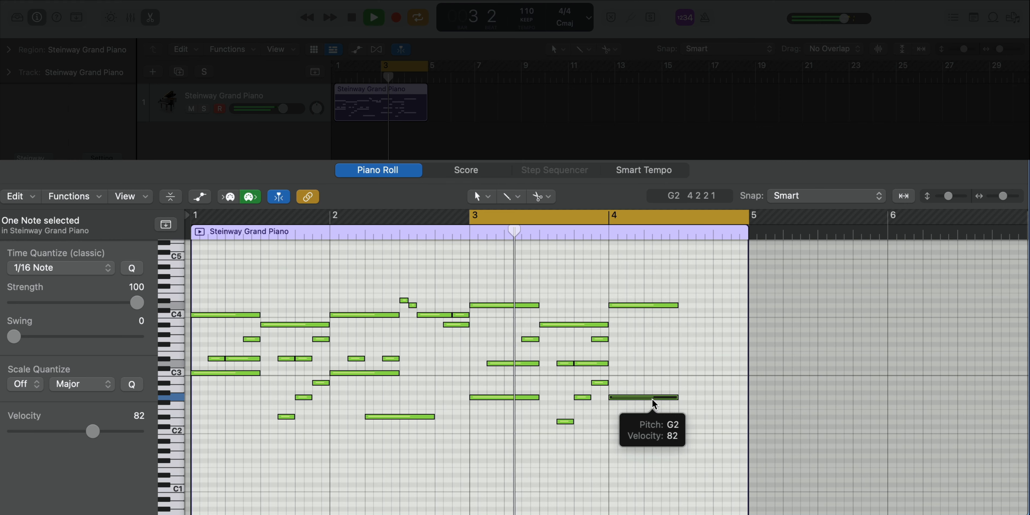
{"action": "key", "text": "space"}
{"action": "key", "text": "space"}
- Add an eighth-note D3 at position 4 1 3 and a one-beat D3 at 4 2 1, ending at 4 3 1
{"action": "double_click", "coordinate": [631, 364]}
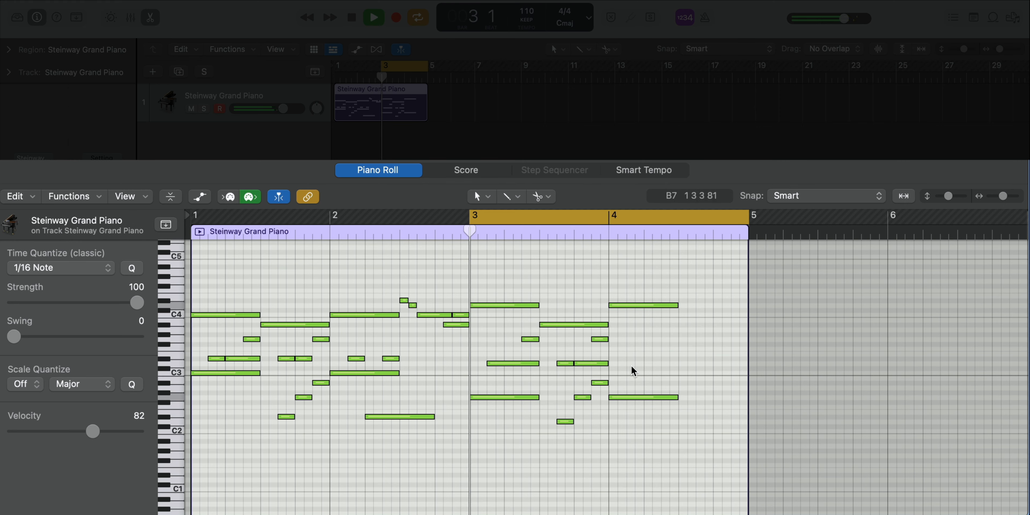
{"action": "right_click", "coordinate": [645, 363]}
{"action": "left_click", "coordinate": [692, 362]}
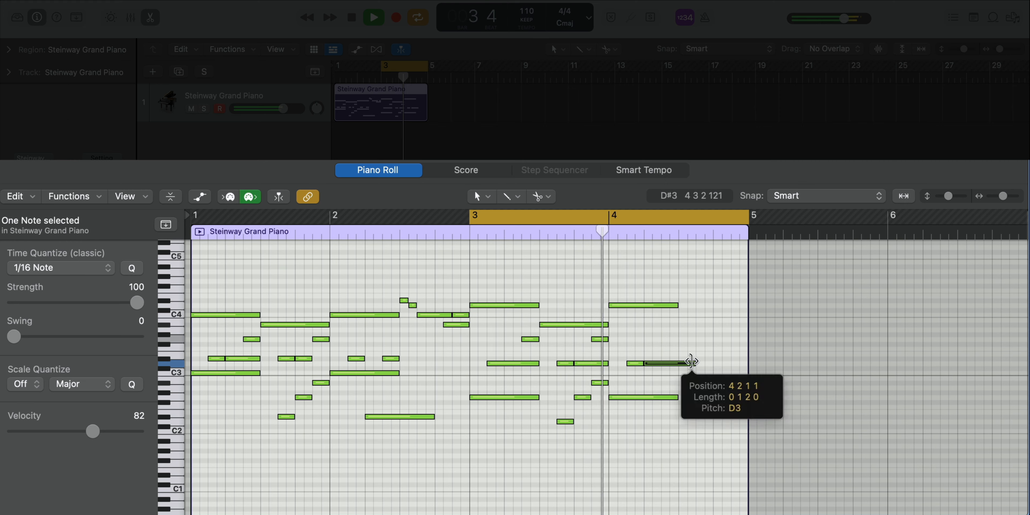
{"action": "left_click_drag", "start_coordinate": [692, 364], "coordinate": [678, 363]}
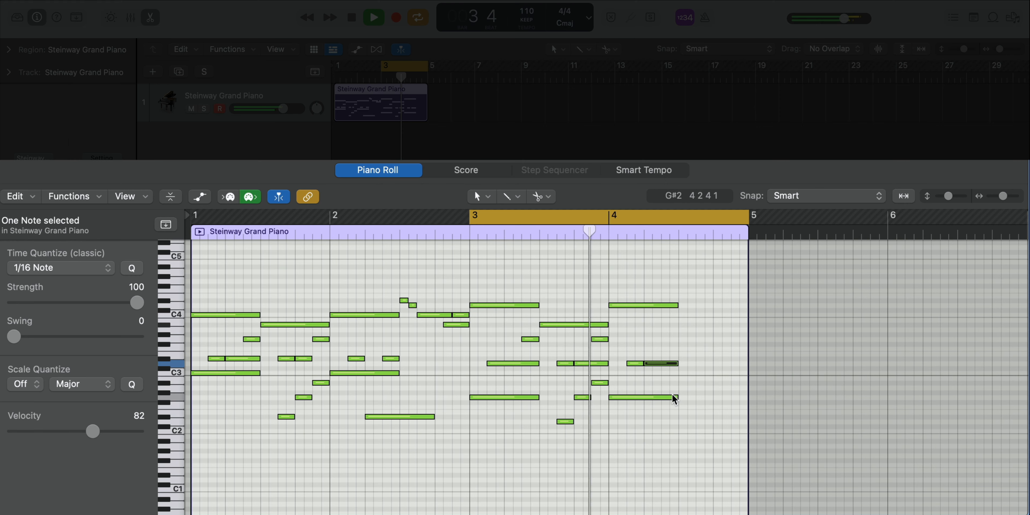
- Add an eighth-note A#2 at position 4 2 3 and a two-beat D2 bass note starting at 4 2 1
{"action": "left_click", "coordinate": [665, 383]}
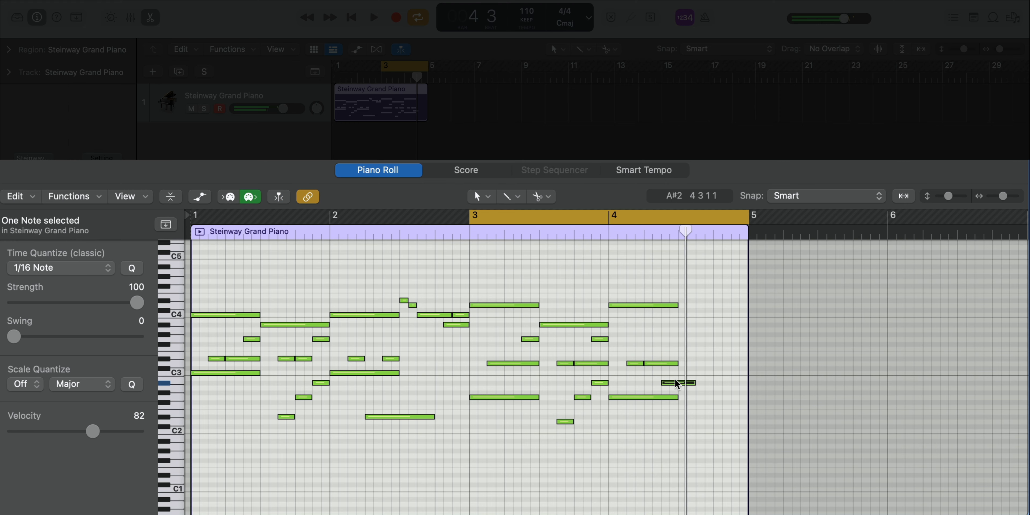
{"action": "left_click_drag", "start_coordinate": [675, 384], "coordinate": [678, 383]}
{"action": "key", "text": "space"}
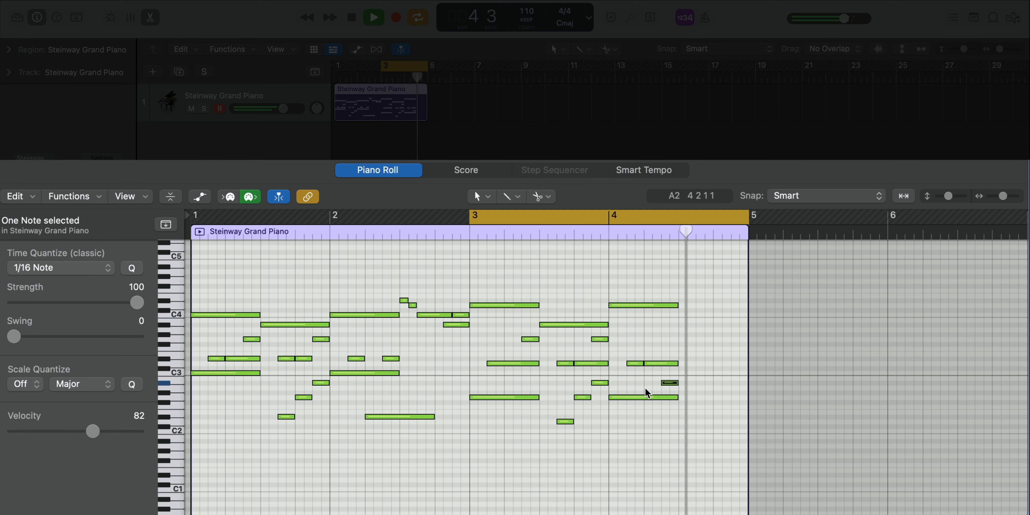
{"action": "left_click", "coordinate": [647, 421]}
{"action": "left_click_drag", "start_coordinate": [657, 421], "coordinate": [706, 435]}
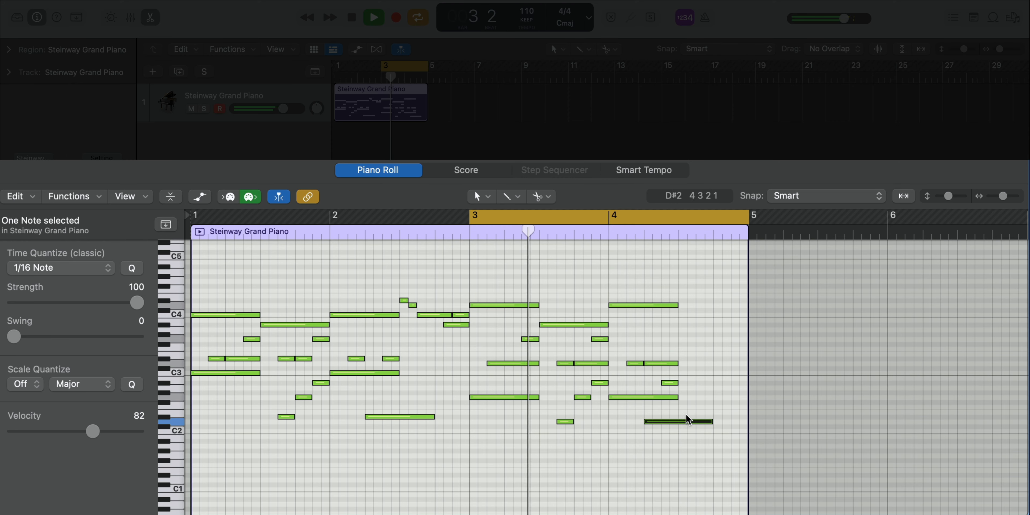
- Add an eighth-note G2 at position 4 4 1 and an eighth-note A2 at 4 4 3, ending at bar 5
{"action": "left_click", "coordinate": [714, 397], "text": "super"}
{"action": "left_click", "coordinate": [733, 387], "text": "super"}
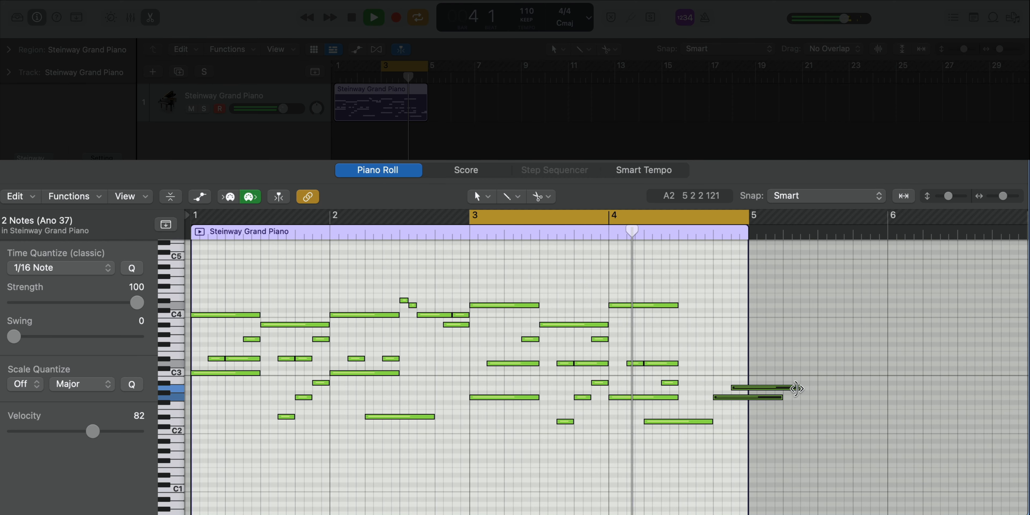
{"action": "left_click_drag", "start_coordinate": [797, 390], "coordinate": [745, 394]}
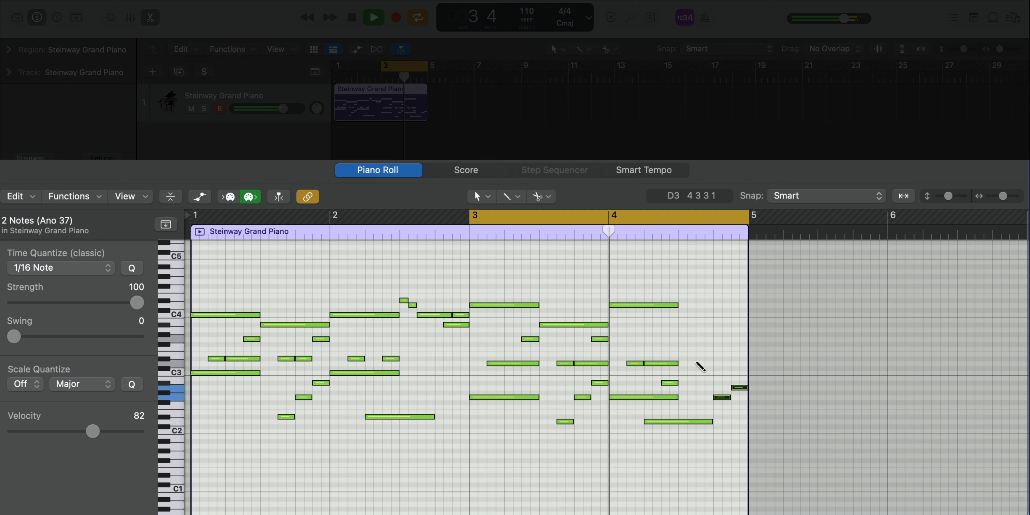
- Add eighth-note D3s at positions 4 3 3 and 4 4 1, and a G3 note from 4 3 3 to bar 5
{"action": "left_click", "coordinate": [704, 363], "text": "super"}
{"action": "left_click", "coordinate": [720, 364], "text": "super"}
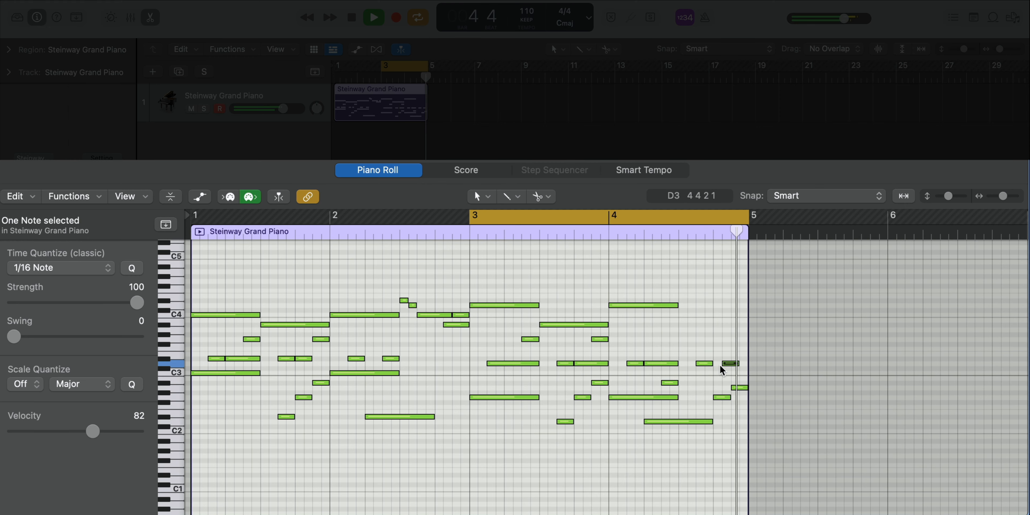
{"action": "left_click_drag", "start_coordinate": [730, 364], "coordinate": [721, 364]}
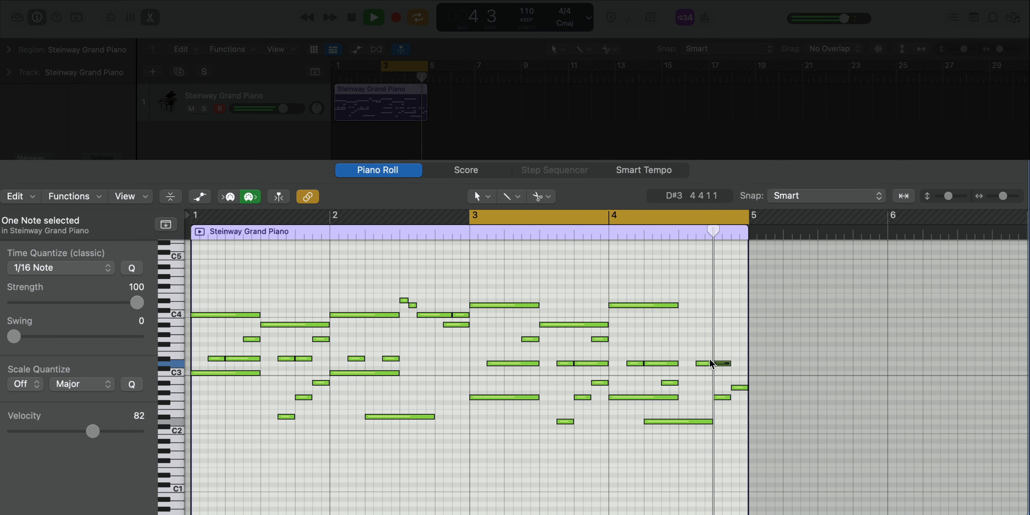
{"action": "left_click", "coordinate": [701, 343], "text": "super"}
{"action": "left_click_drag", "start_coordinate": [699, 342], "coordinate": [744, 349]}
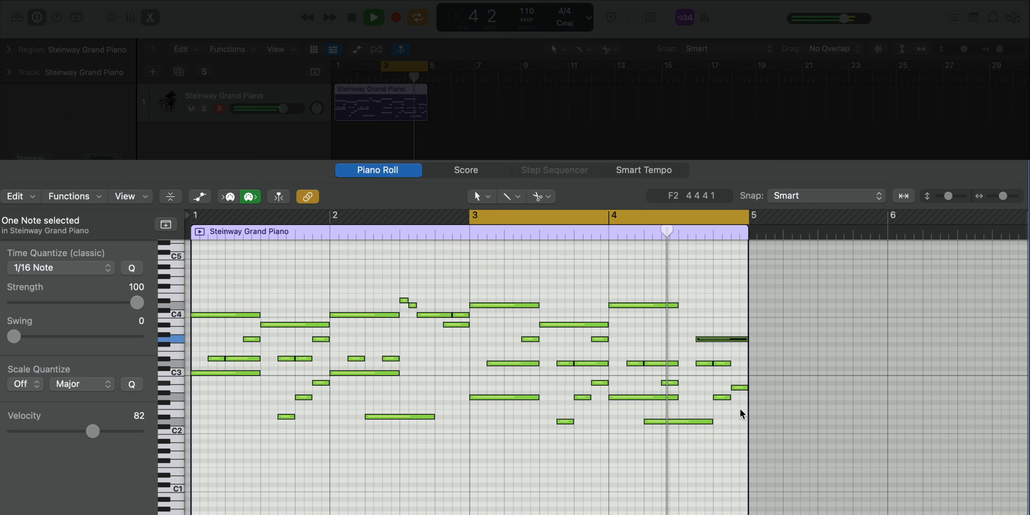
- Select all notes, fit the cycle range to bars 1 through 4 and play back the whole part
{"action": "key", "text": "space"}
{"action": "left_click", "coordinate": [497, 392]}
{"action": "key", "text": "super+a"}
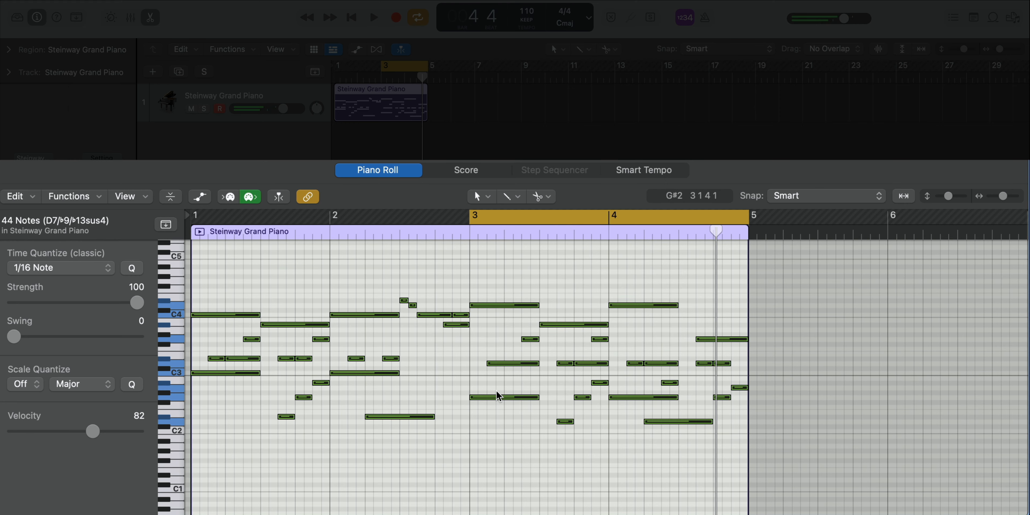
{"action": "key", "text": "super+u"}
{"action": "key", "text": "space"}
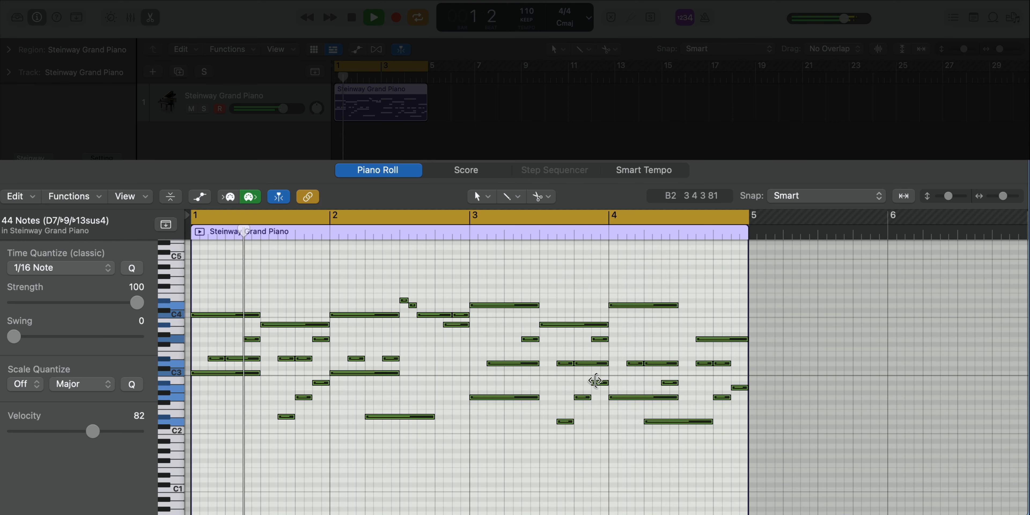
{"action": "key", "text": "space"}
- Extend the start of the last G3 note back to position 4 3 1 and play back the part
{"action": "left_click", "coordinate": [698, 339]}
{"action": "left_click_drag", "start_coordinate": [697, 339], "coordinate": [679, 339]}
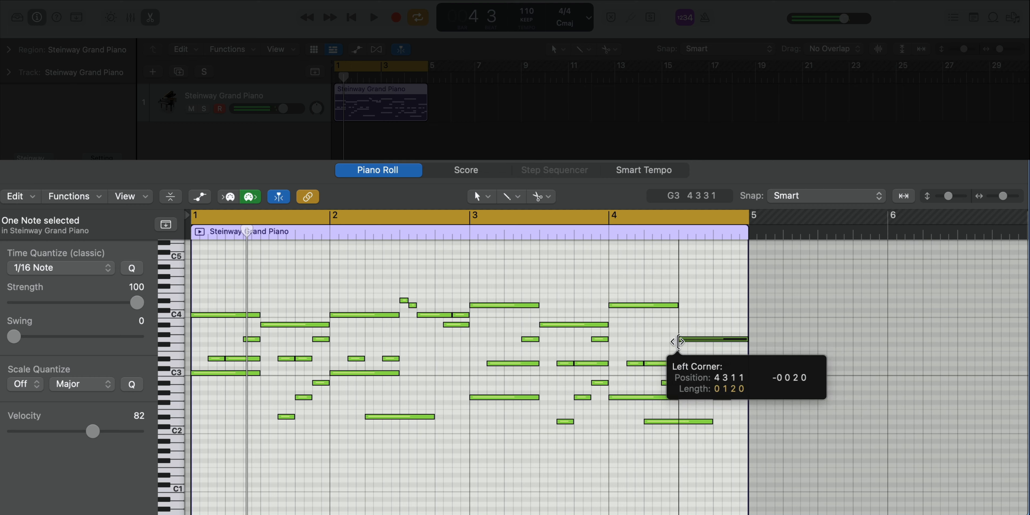
{"action": "key", "text": "space"}
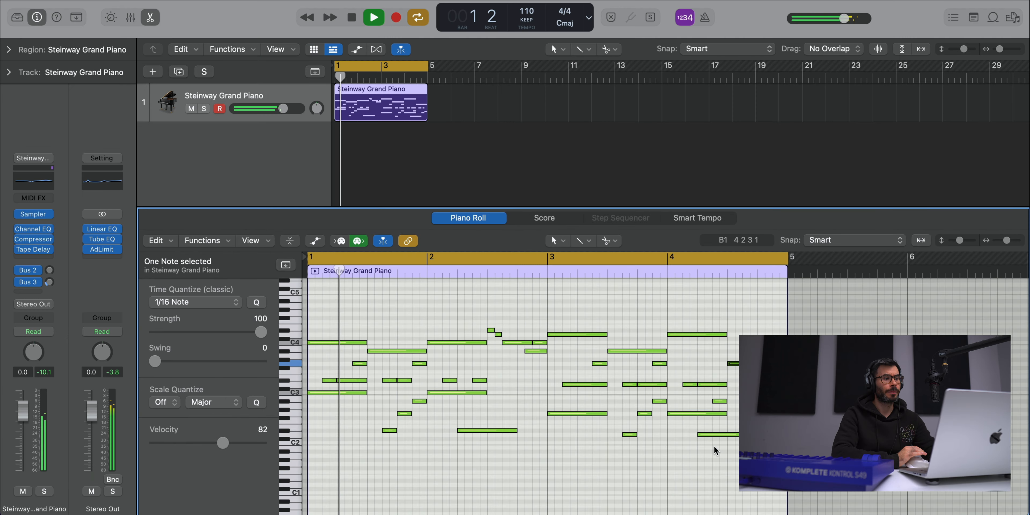
{"action": "key", "text": "space"}
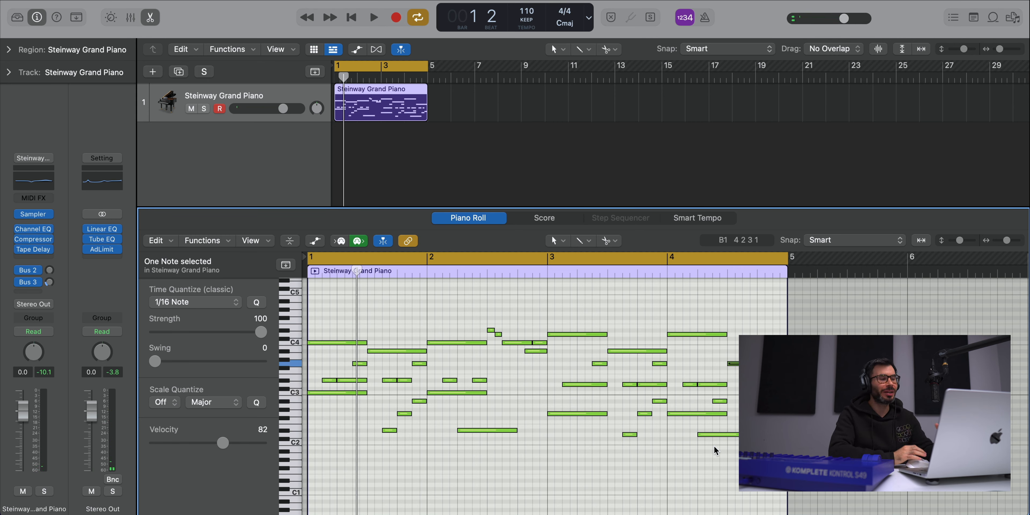
- Randomize the velocity of all notes between 40 and 80 with the Random Velocity MIDI transform and play back the part
{"action": "key", "text": "super+a"}
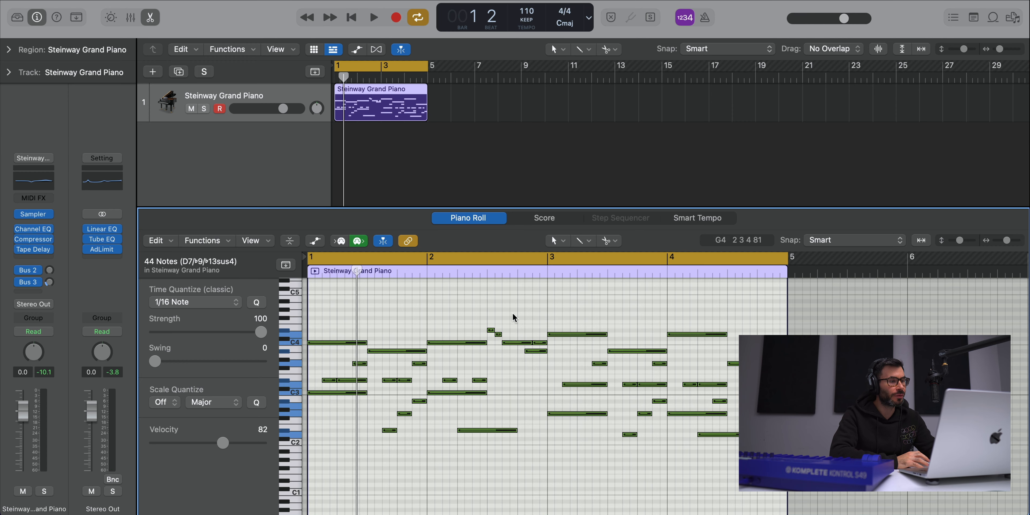
{"action": "left_click", "coordinate": [204, 241]}
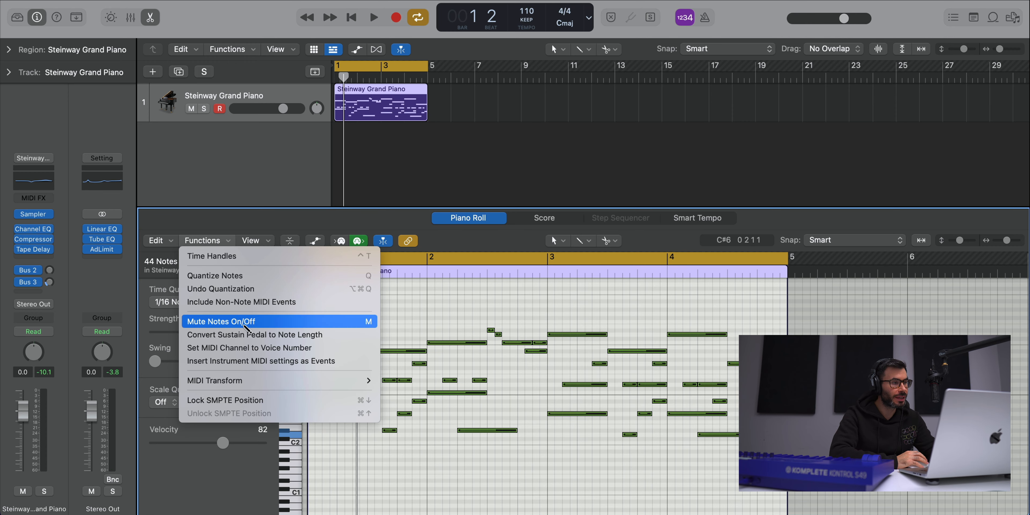
{"action": "mouse_move", "coordinate": [280, 381]}
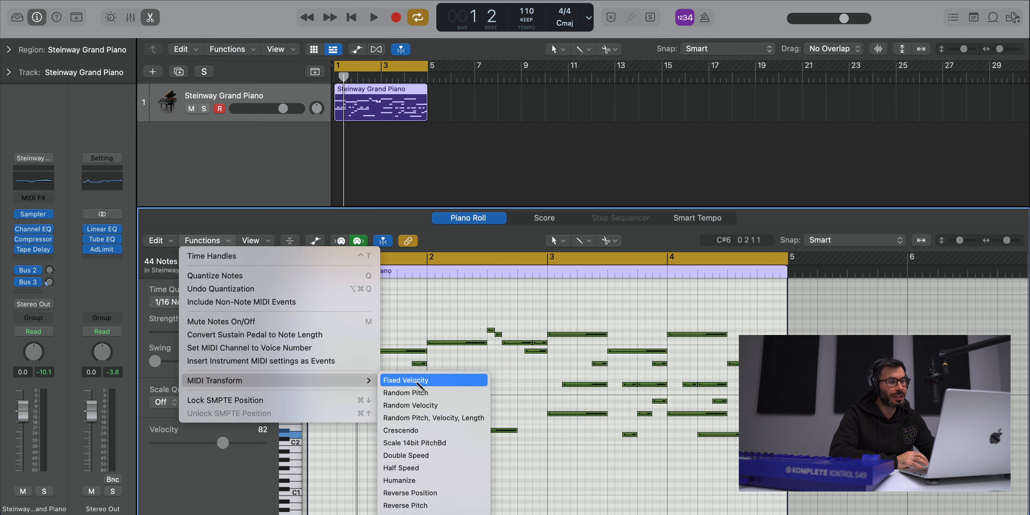
{"action": "left_click", "coordinate": [439, 410]}
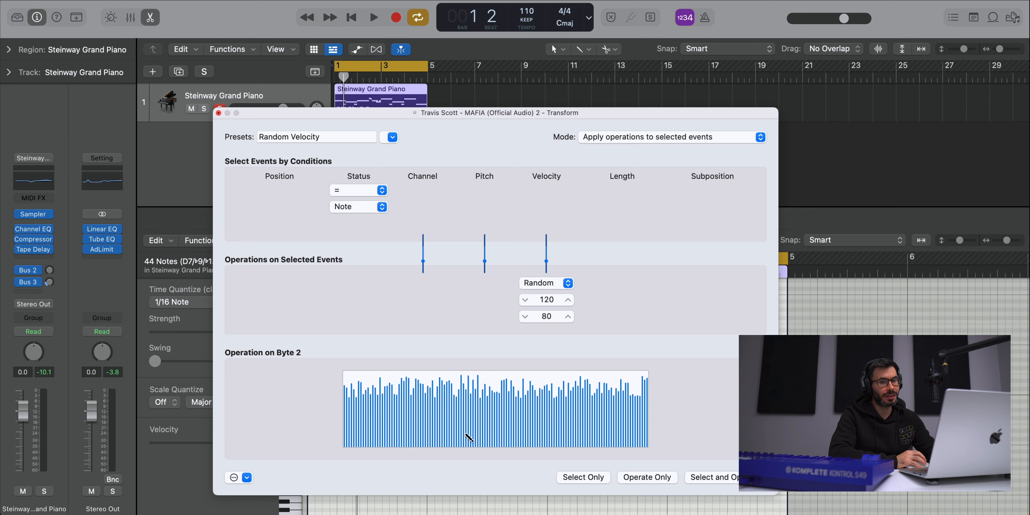
{"action": "left_click_drag", "start_coordinate": [548, 296], "coordinate": [548, 302]}
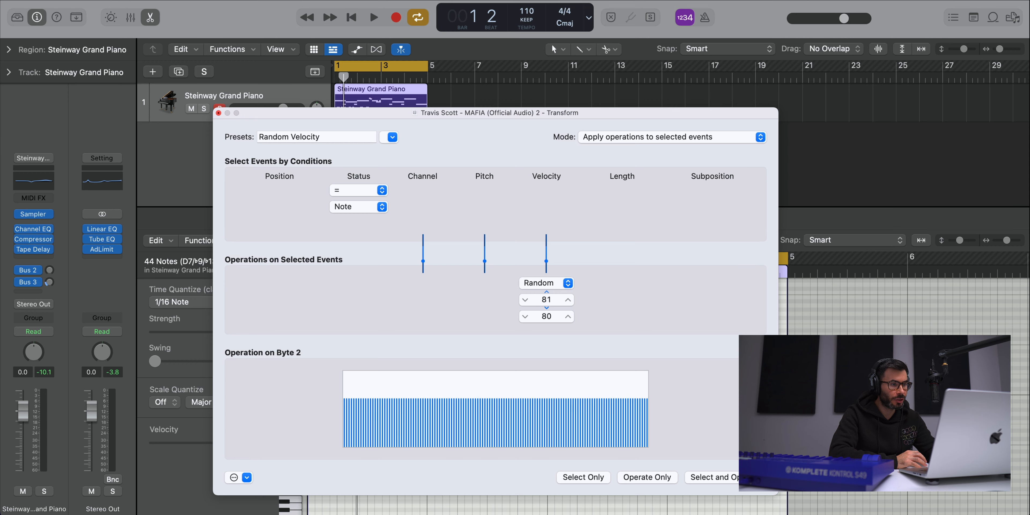
{"action": "left_click_drag", "start_coordinate": [548, 316], "coordinate": [548, 331]}
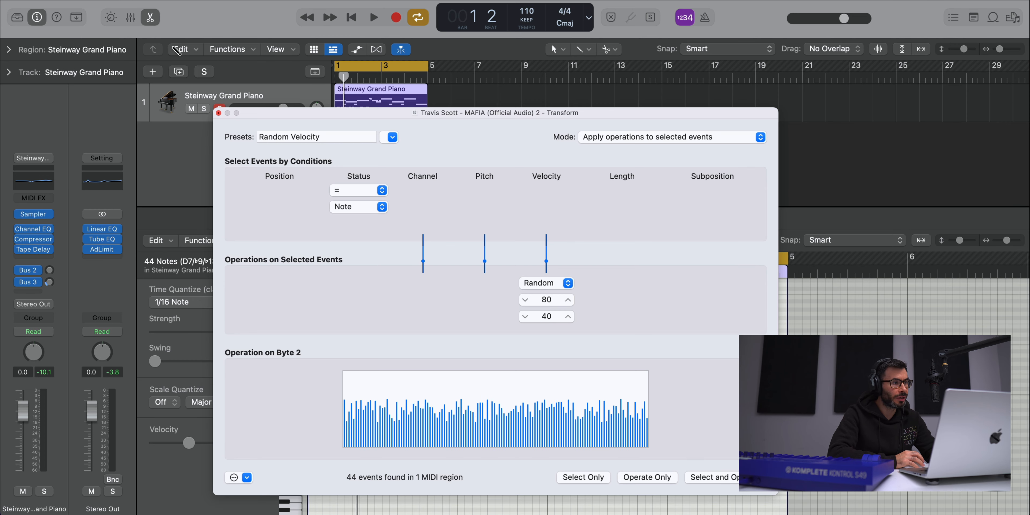
{"action": "left_click", "coordinate": [219, 114]}
{"action": "left_click", "coordinate": [515, 417]}
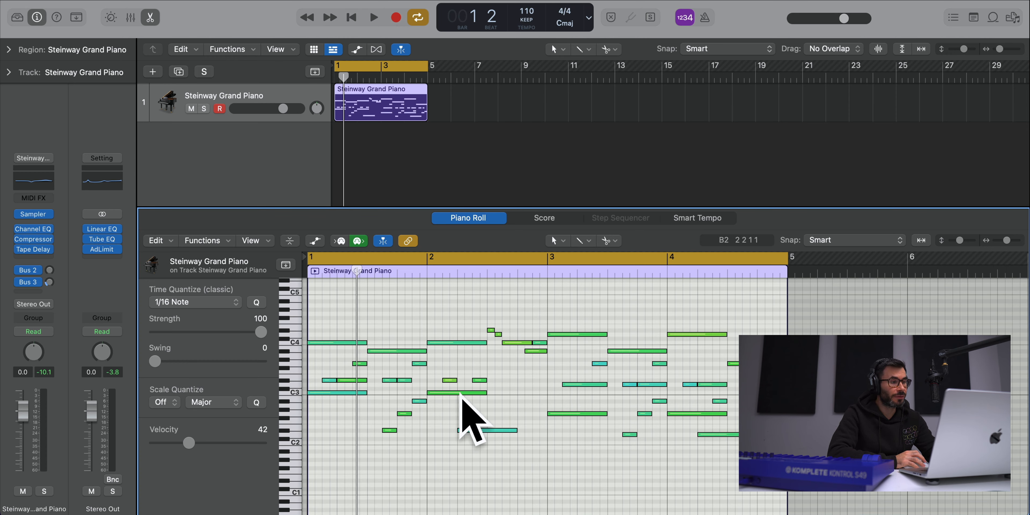
{"action": "key", "text": "space"}
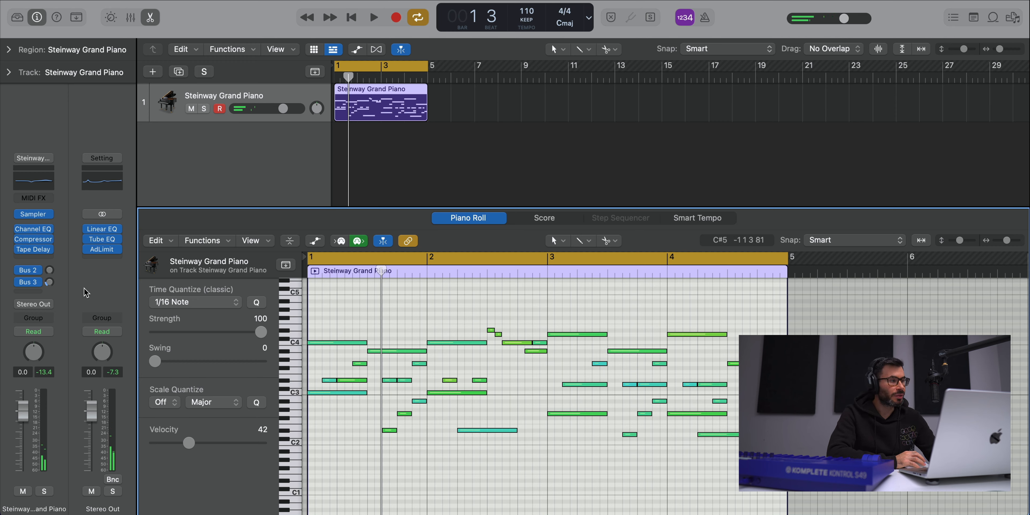
- Insert a stereo Chorus on the piano channel and choose the Glimmering Chorus preset while listening to the part
{"action": "left_click", "coordinate": [36, 260]}
{"action": "mouse_move", "coordinate": [52, 380]}
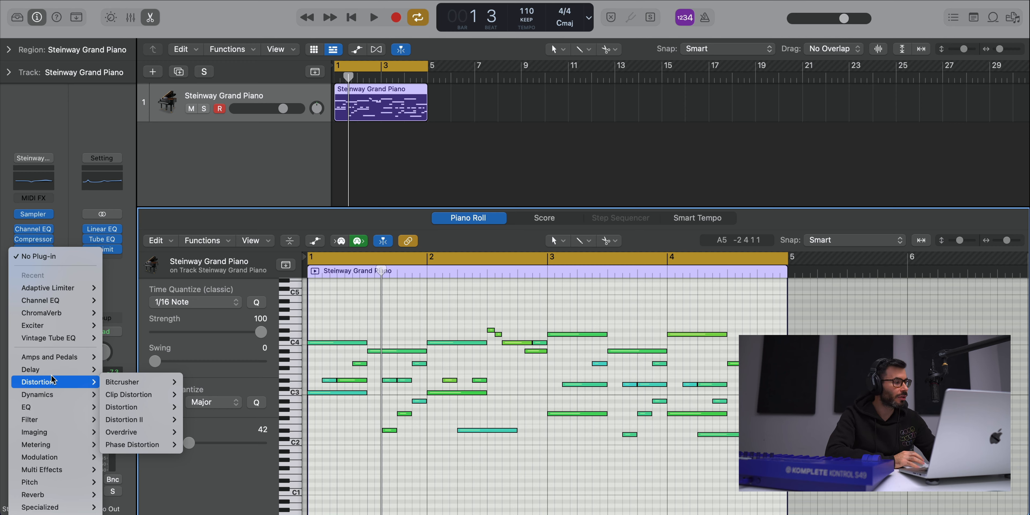
{"action": "mouse_move", "coordinate": [60, 457]}
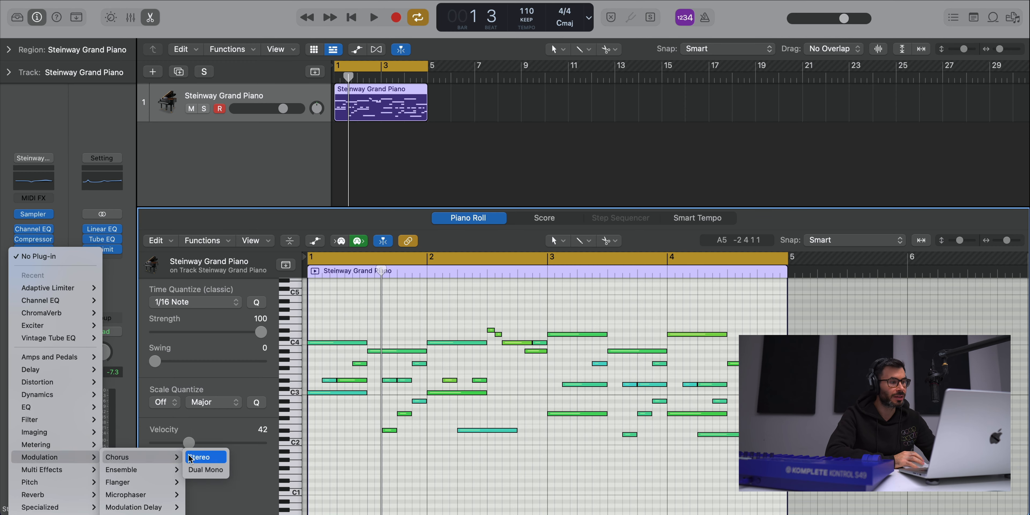
{"action": "left_click", "coordinate": [190, 457]}
{"action": "key", "text": "space"}
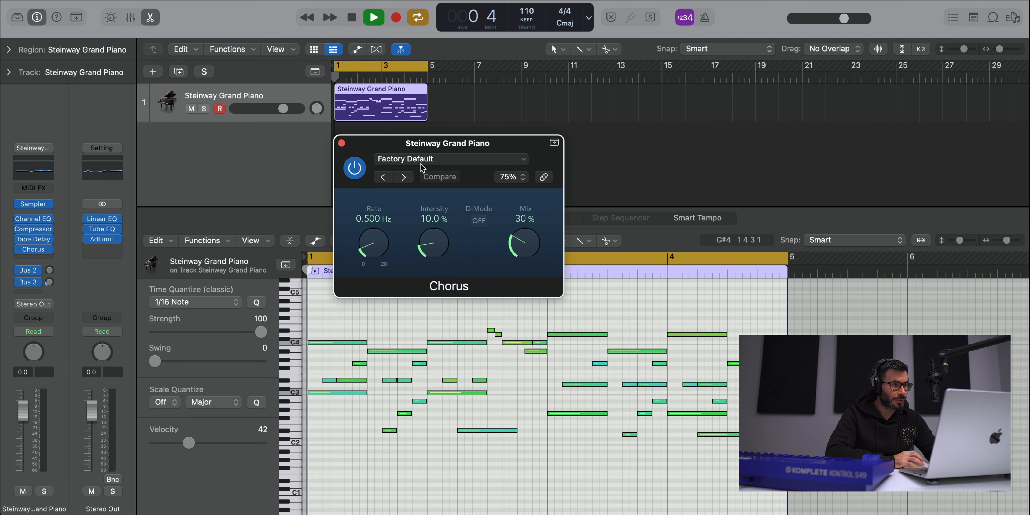
{"action": "left_click", "coordinate": [407, 178]}
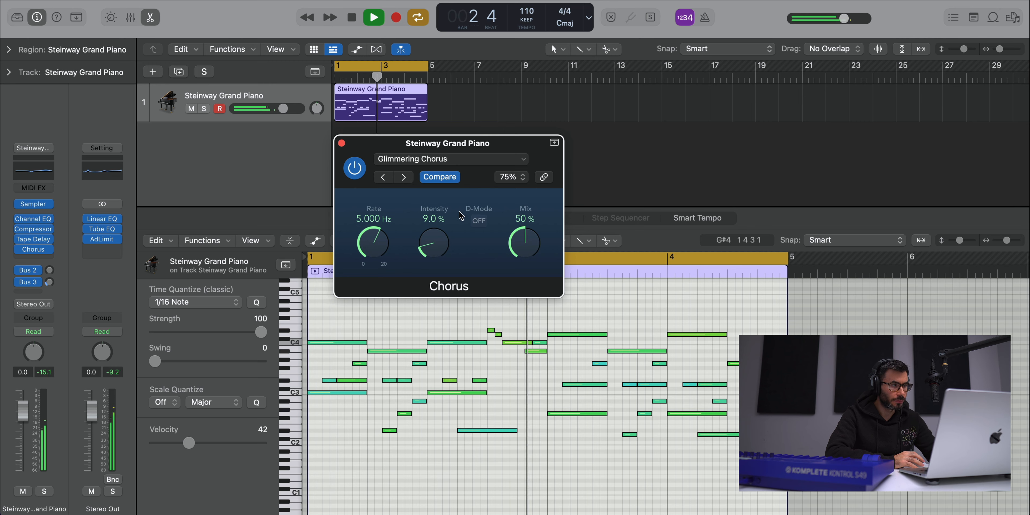
{"action": "key", "text": "space"}
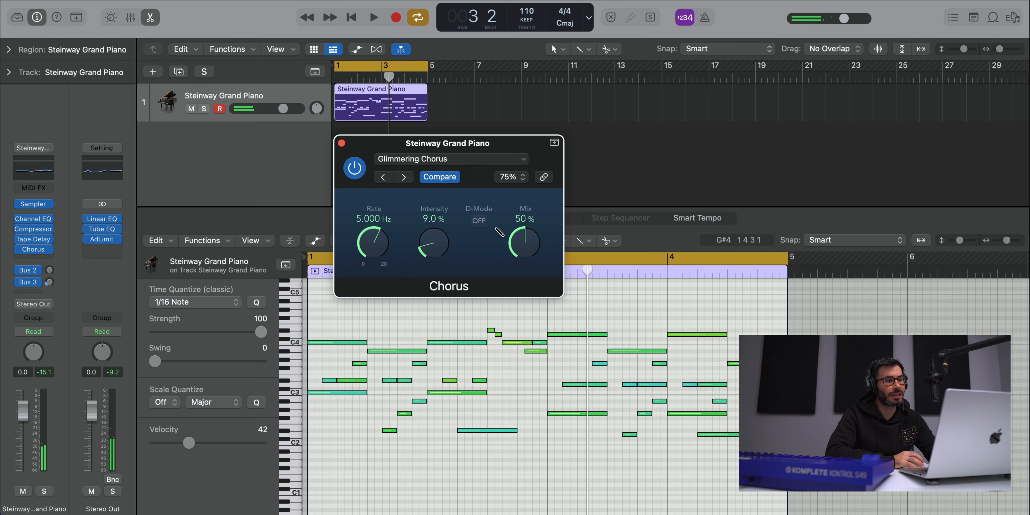
- Set the Chorus mix to 30%, play back the part and close the plug-in window
{"action": "left_click_drag", "start_coordinate": [548, 290], "coordinate": [585, 322]}
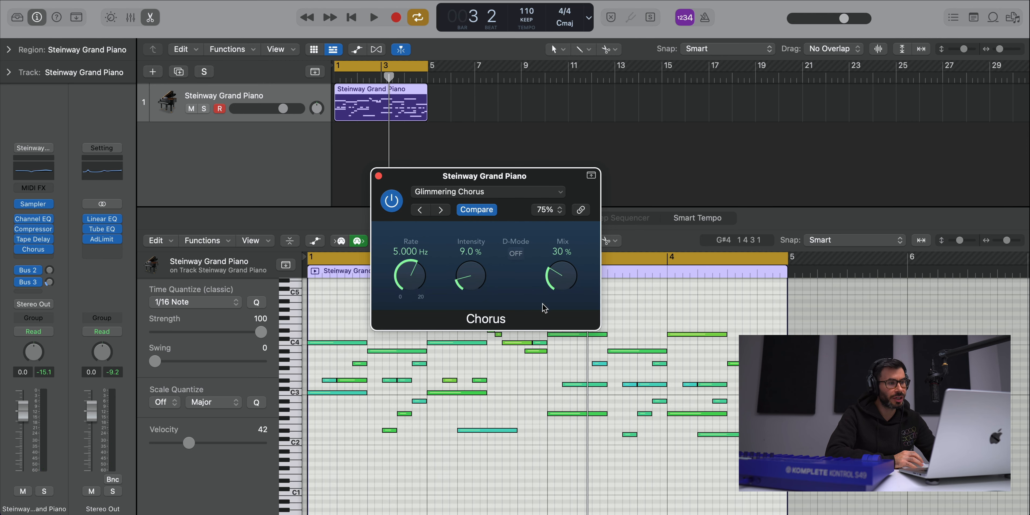
{"action": "key", "text": "space"}
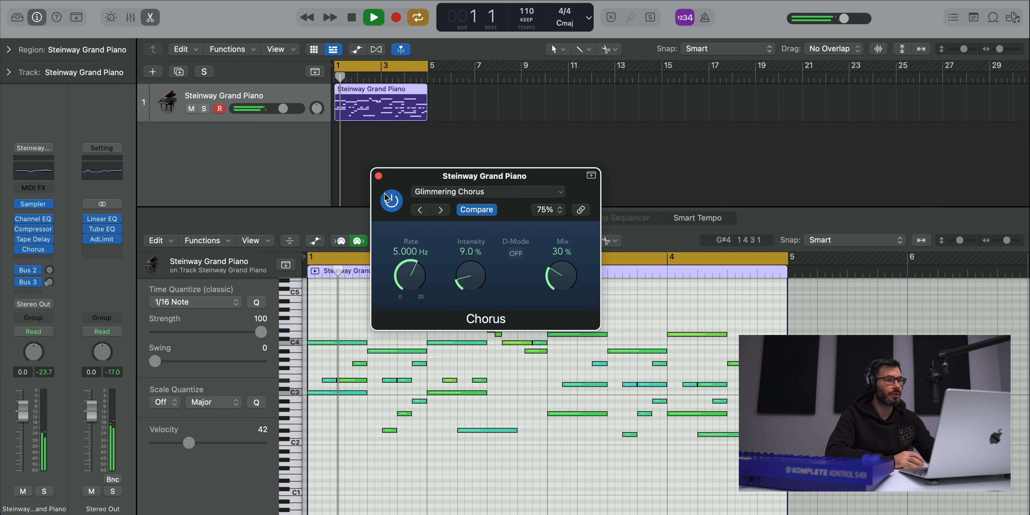
{"action": "left_click", "coordinate": [378, 176]}
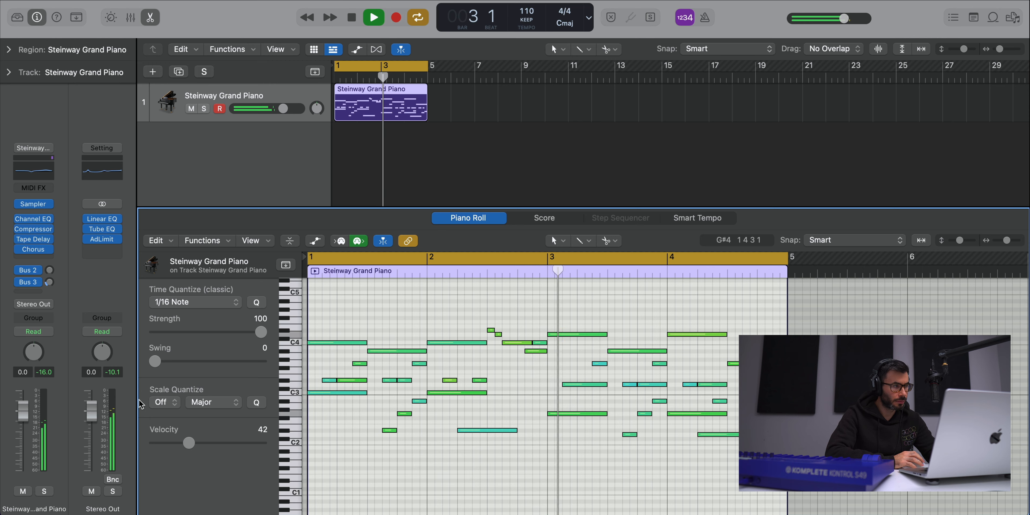
- Insert the Wide plug-in on the piano channel, turn up its Bass Mono, Spread and Side Boost, and listen to the part
{"action": "left_click", "coordinate": [36, 260]}
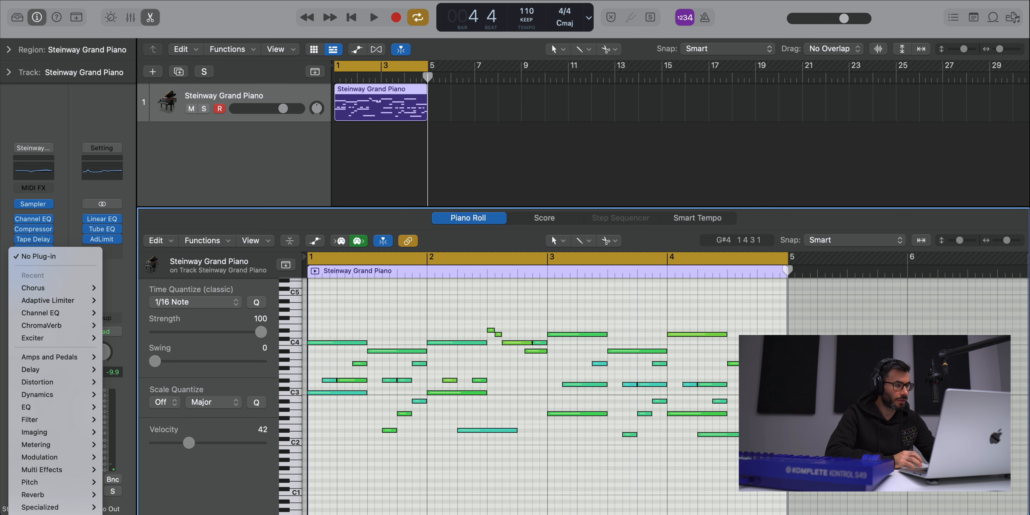
{"action": "left_click", "coordinate": [240, 514]}
{"action": "left_click_drag", "start_coordinate": [458, 157], "coordinate": [441, 132]}
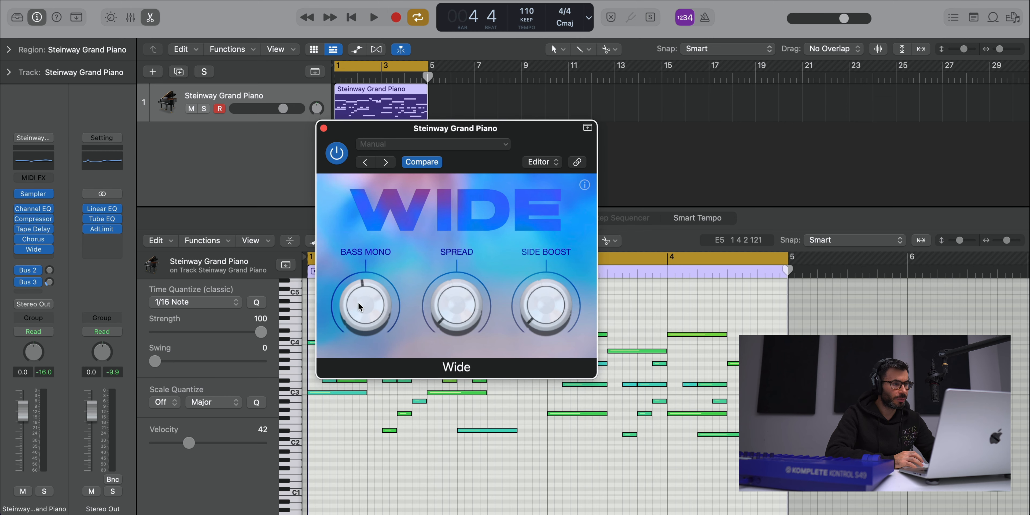
{"action": "left_click_drag", "start_coordinate": [358, 303], "coordinate": [359, 278]}
{"action": "key", "text": "space"}
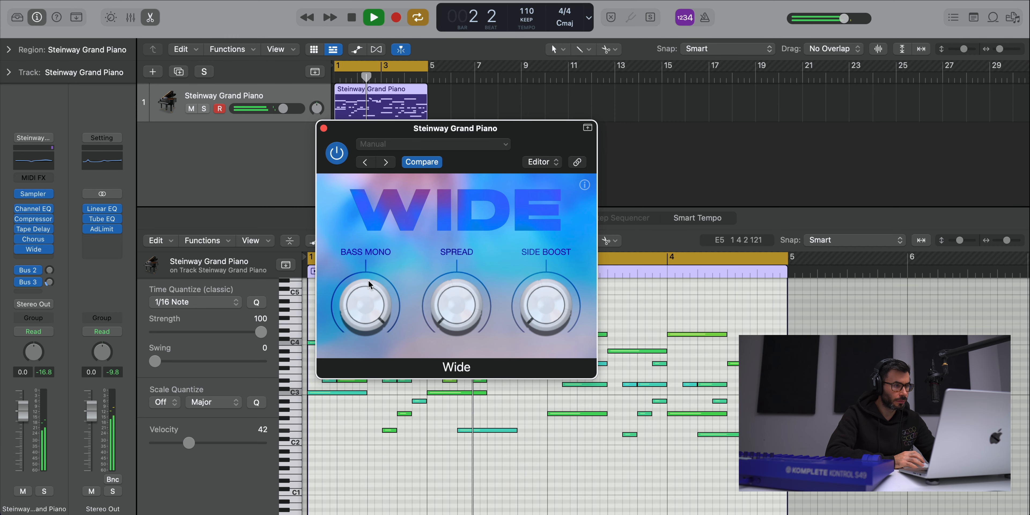
{"action": "left_click", "coordinate": [323, 129]}
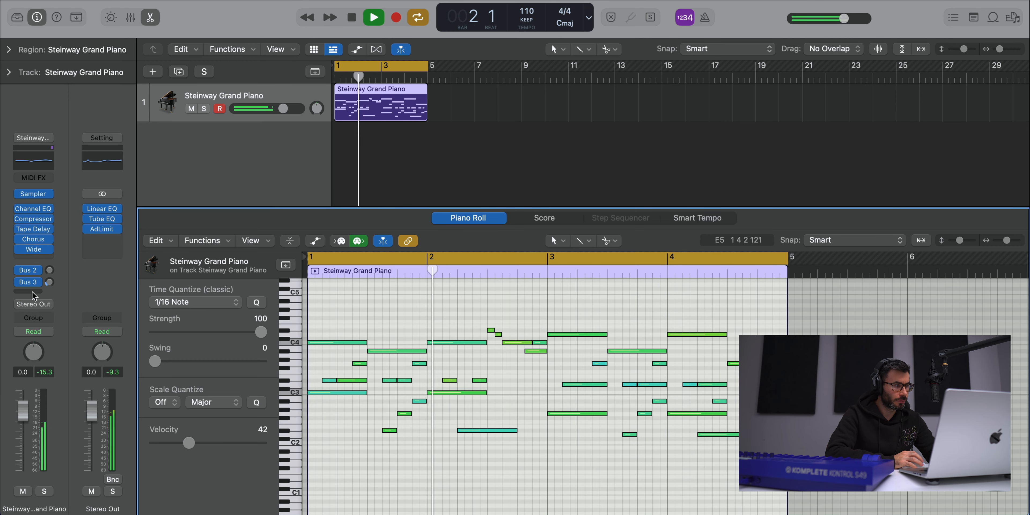
{"action": "key", "text": "space"}
- Insert a ChromaVerb reverb on the piano channel and load its 80s Drums preset from the Halls category
{"action": "left_click", "coordinate": [34, 259]}
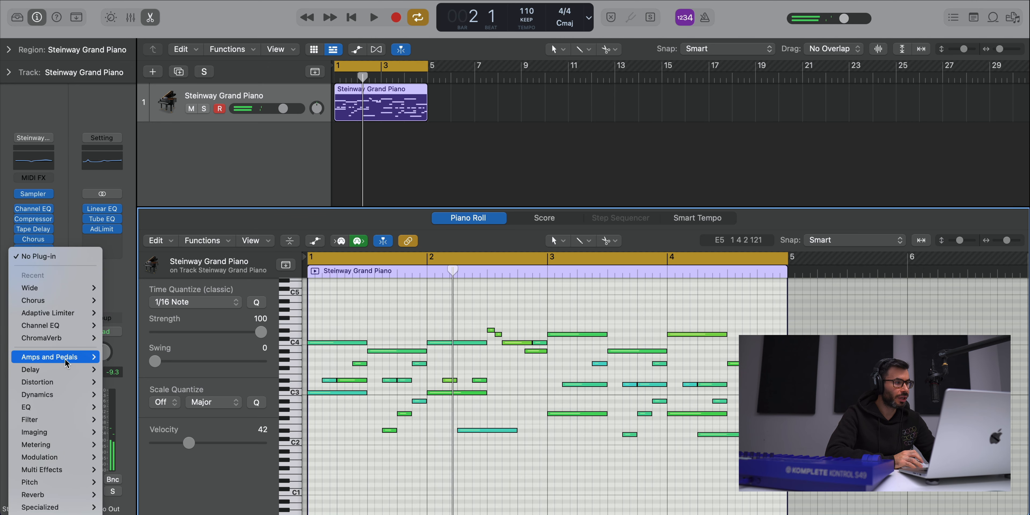
{"action": "mouse_move", "coordinate": [43, 499]}
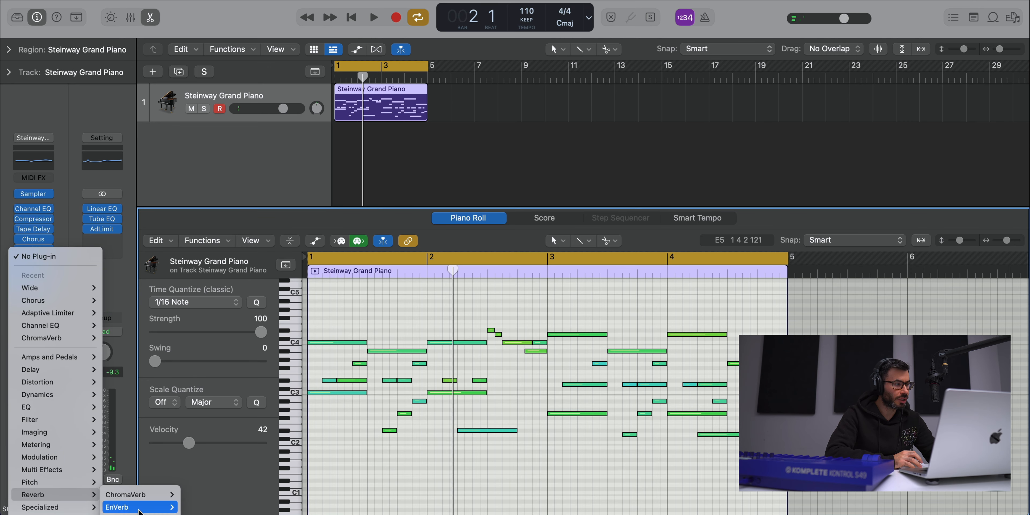
{"action": "left_click", "coordinate": [195, 495]}
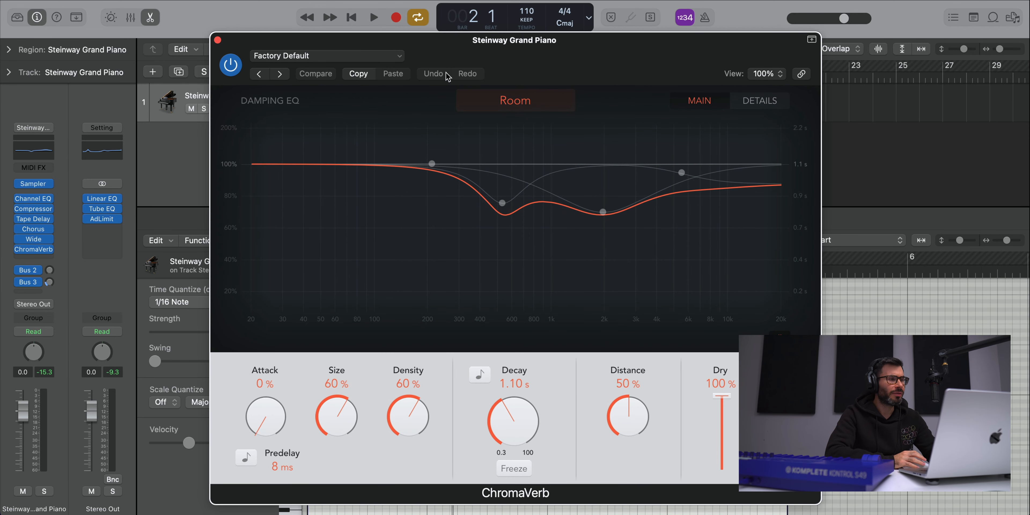
{"action": "left_click", "coordinate": [356, 57]}
{"action": "mouse_move", "coordinate": [336, 345]}
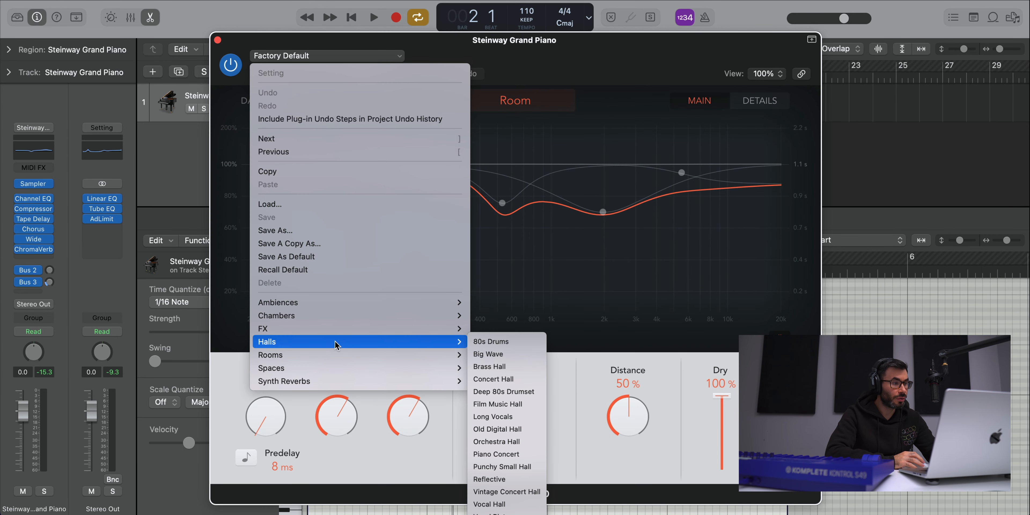
{"action": "left_click", "coordinate": [501, 346]}
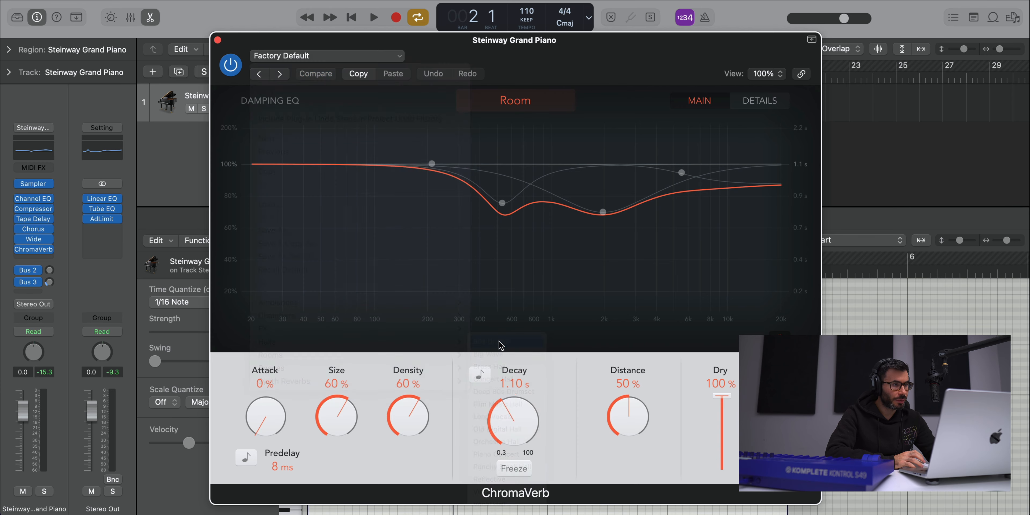
- Audition the ChromaVerb hall presets one after another during playback, settle on Piano Concert and close the plug-in window
{"action": "key", "text": "space"}
{"action": "left_click", "coordinate": [281, 74]}
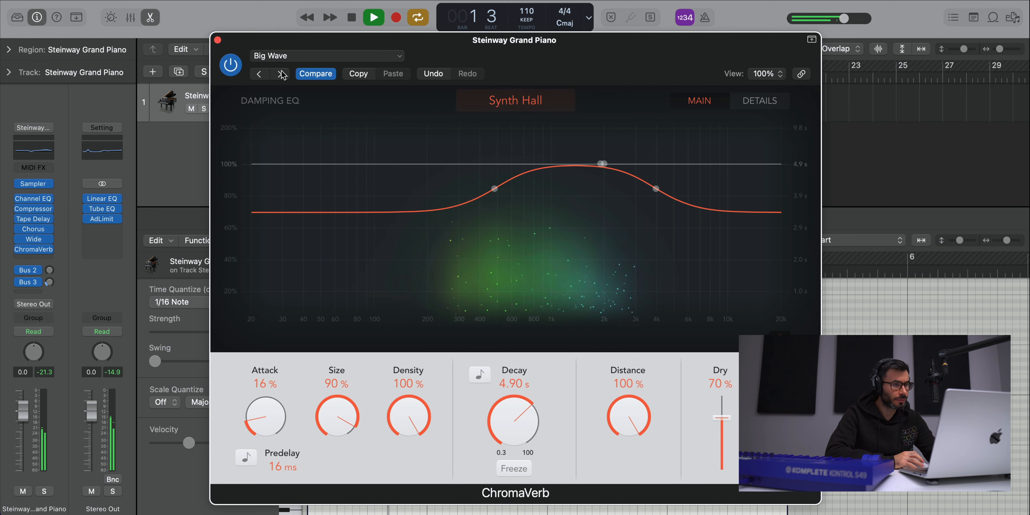
{"action": "left_click", "coordinate": [281, 73]}
{"action": "left_click", "coordinate": [281, 74]}
{"action": "left_click", "coordinate": [281, 74]}
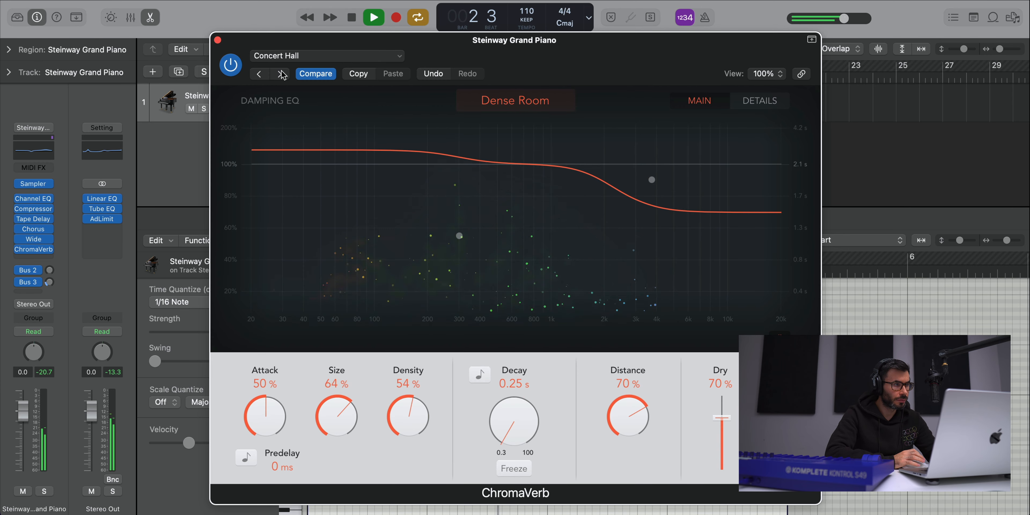
{"action": "left_click", "coordinate": [281, 74]}
{"action": "left_click", "coordinate": [281, 73]}
{"action": "left_click", "coordinate": [281, 73]}
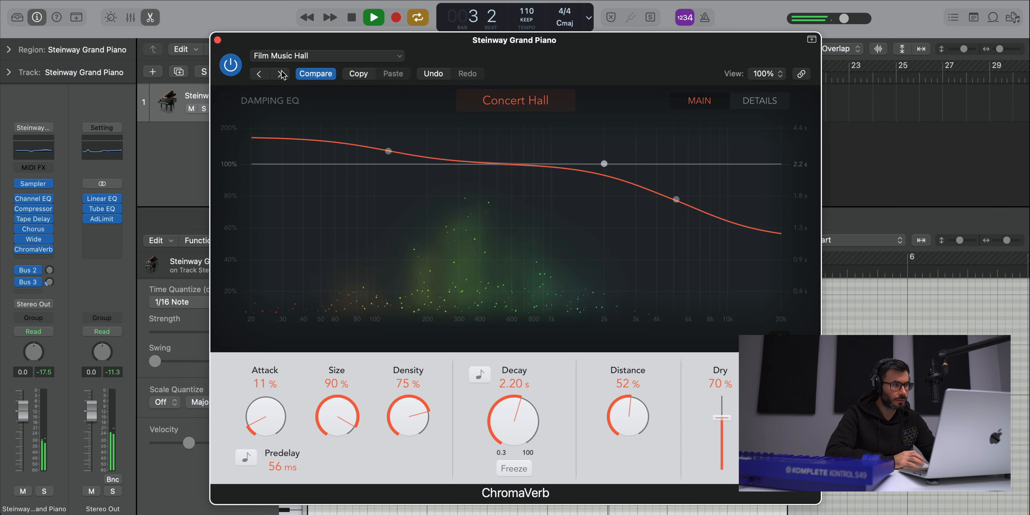
{"action": "left_click", "coordinate": [281, 74]}
{"action": "left_click", "coordinate": [281, 73]}
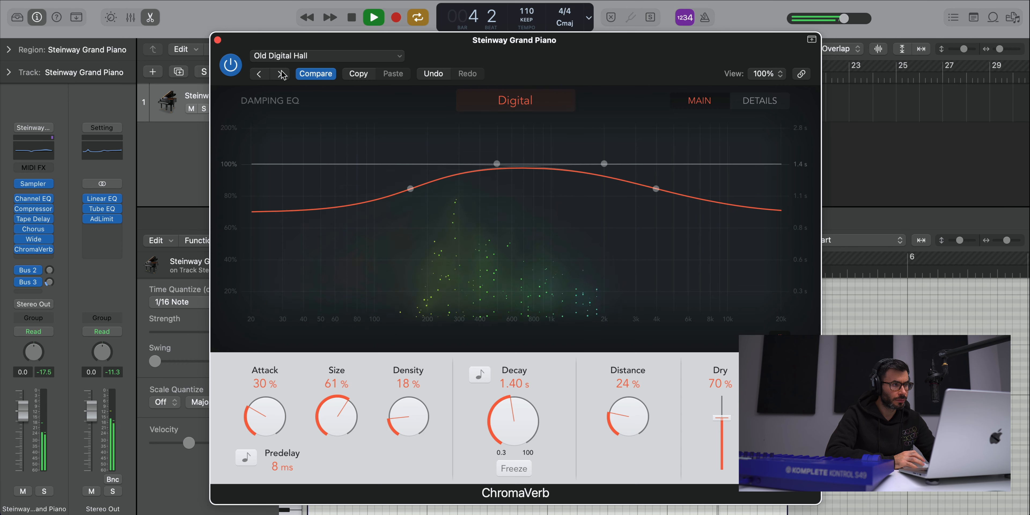
{"action": "left_click", "coordinate": [281, 74]}
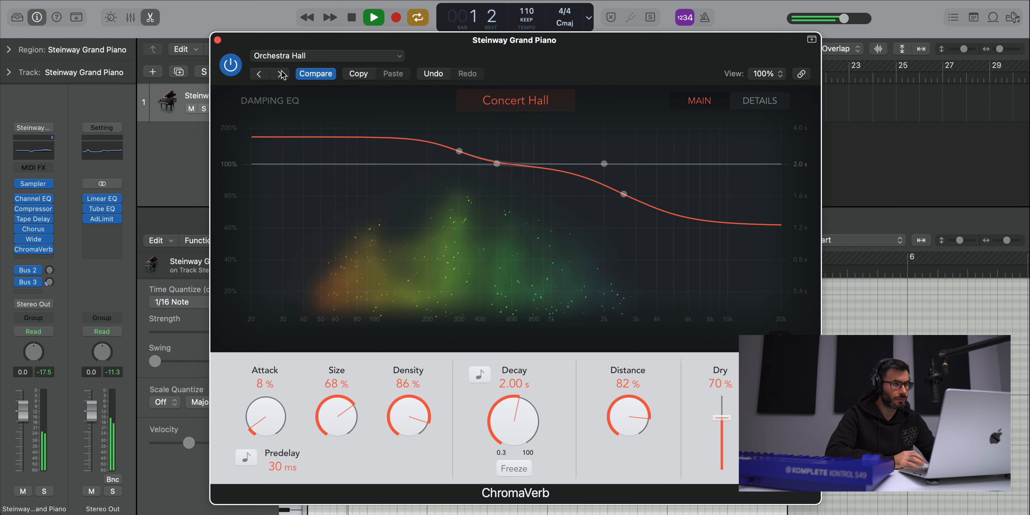
{"action": "left_click", "coordinate": [281, 73]}
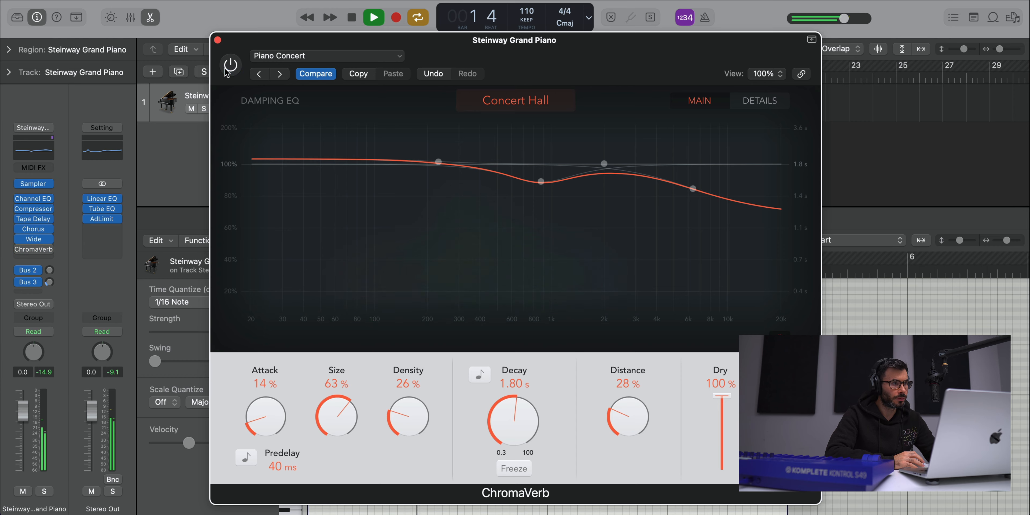
{"action": "left_click", "coordinate": [217, 40]}
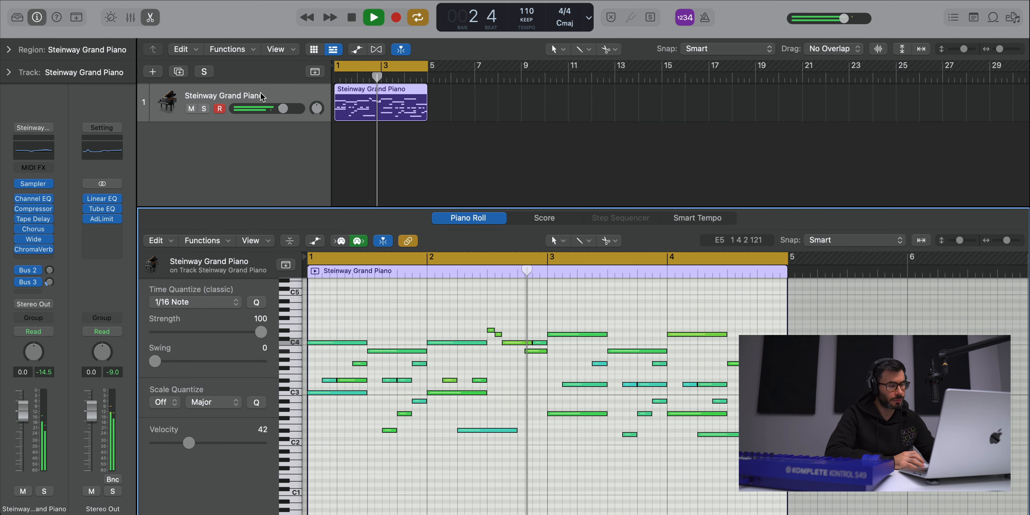
{"action": "left_click", "coordinate": [417, 169]}
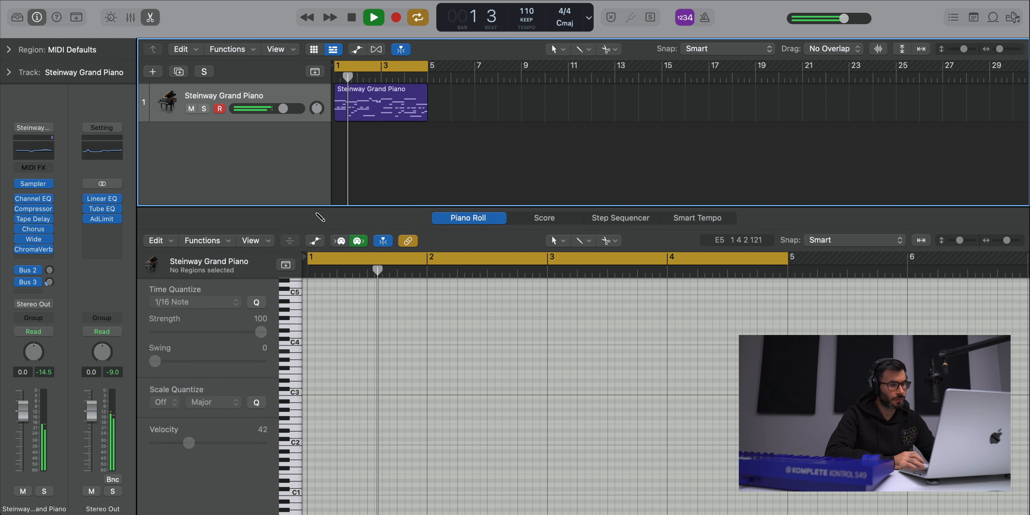
- Stop playback and insert an Exciter after the ChromaVerb on the piano channel
{"action": "key", "text": "space"}
{"action": "left_click", "coordinate": [31, 259]}
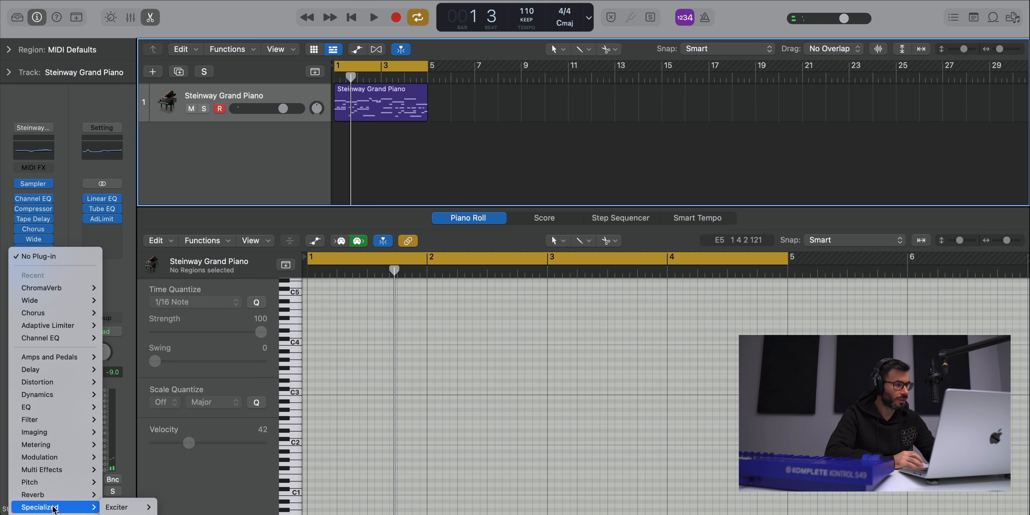
{"action": "mouse_move", "coordinate": [129, 510]}
{"action": "left_click", "coordinate": [170, 507]}
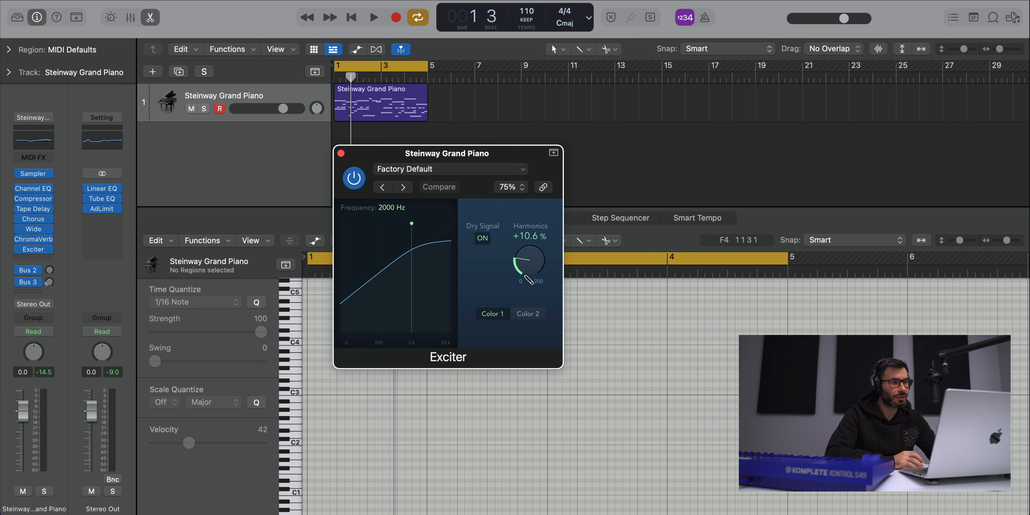
- Set the Exciter's harmonics to about 40.5%, Color 2 and frequency 2600 Hz during playback, and close the plug-in and note editor
{"action": "key", "text": "space"}
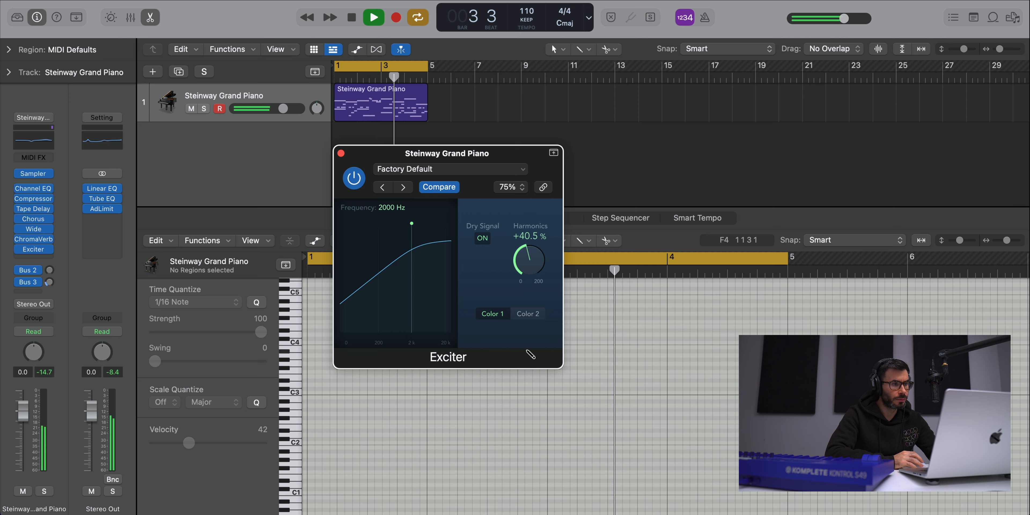
{"action": "left_click", "coordinate": [527, 314]}
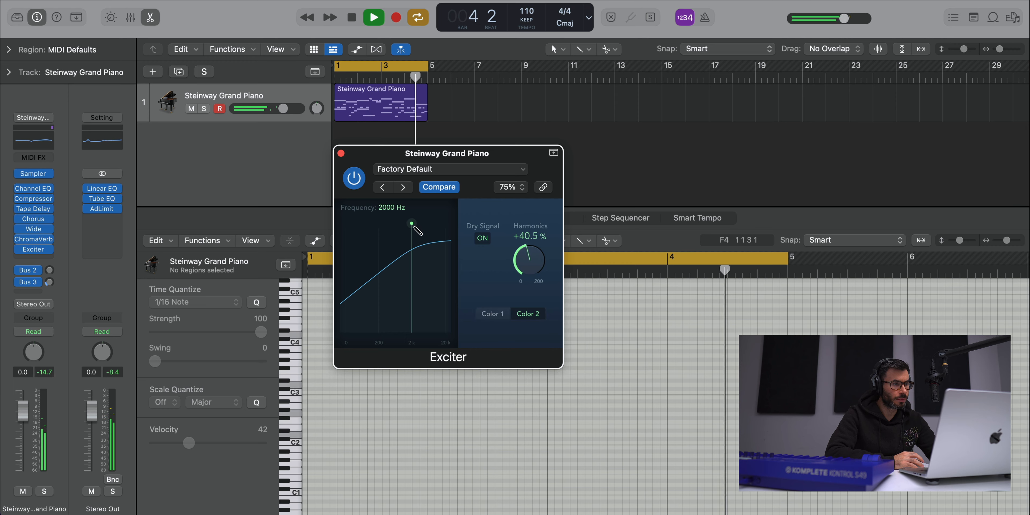
{"action": "mouse_move", "coordinate": [412, 223]}
{"action": "left_mouse_down"}
{"action": "mouse_move", "coordinate": [436, 223]}
{"action": "mouse_move", "coordinate": [389, 226]}
{"action": "mouse_move", "coordinate": [419, 227]}
{"action": "left_mouse_up"}
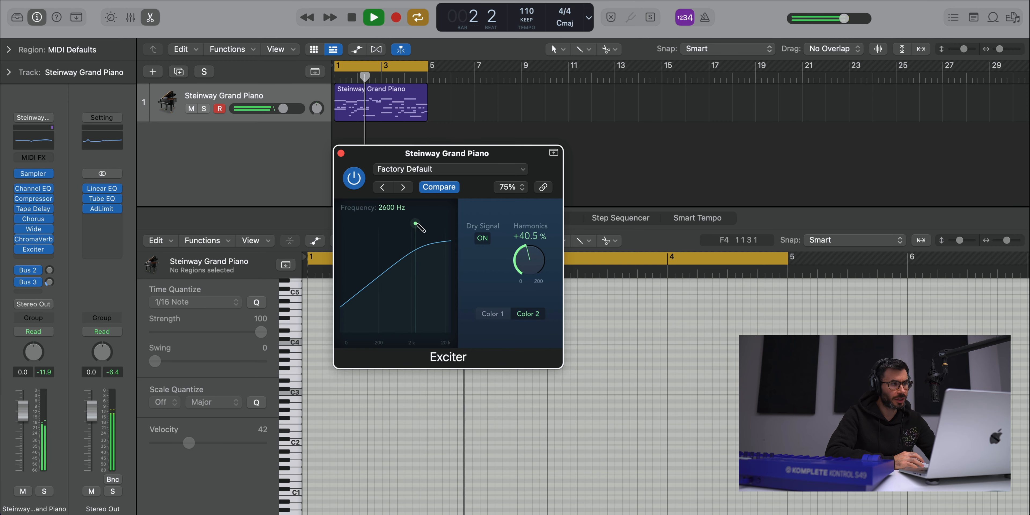
{"action": "left_click", "coordinate": [342, 153]}
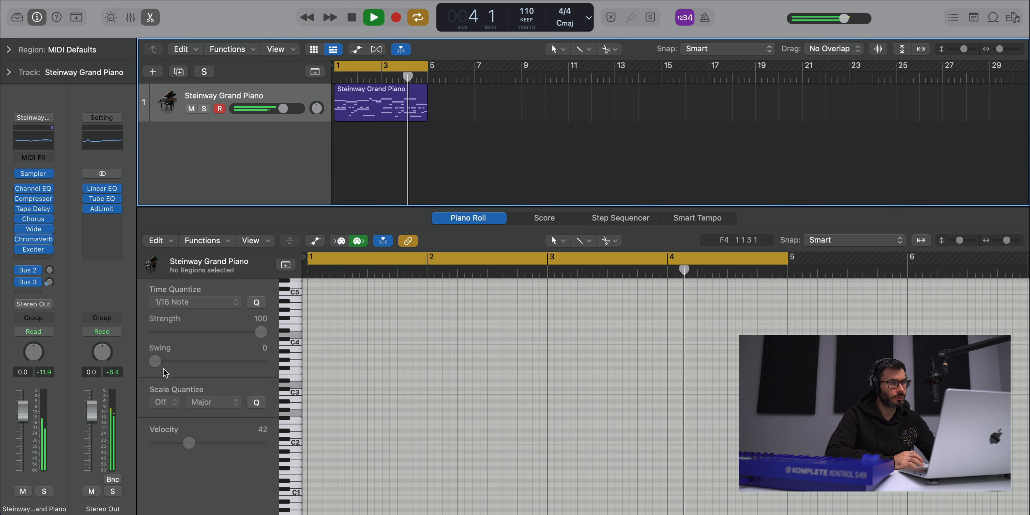
{"action": "key", "text": "e"}
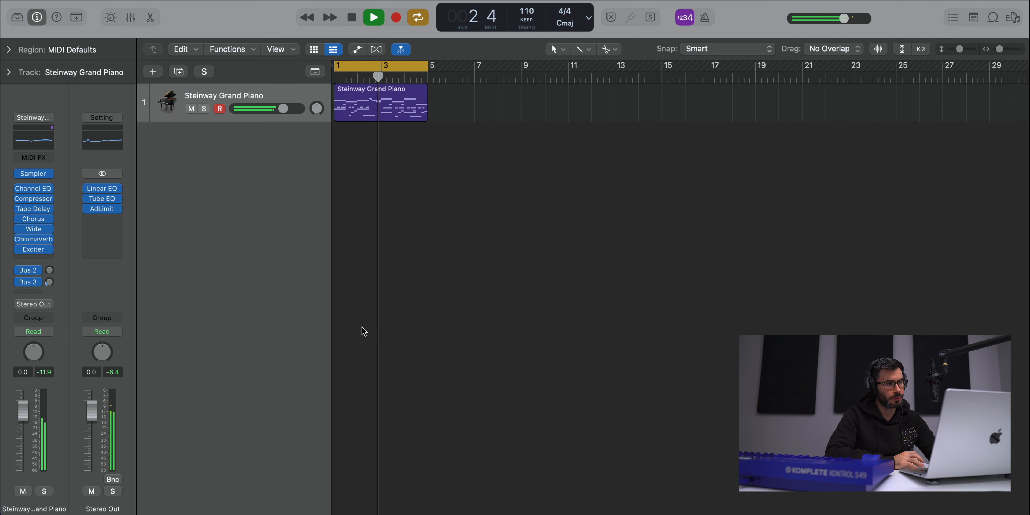
{"action": "key", "text": "space"}
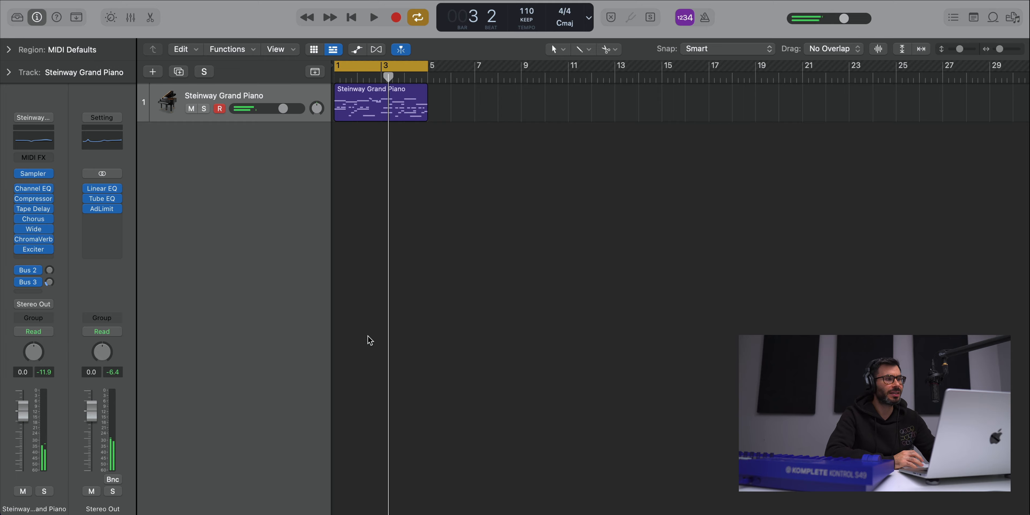
{"action": "left_click", "coordinate": [152, 71]}
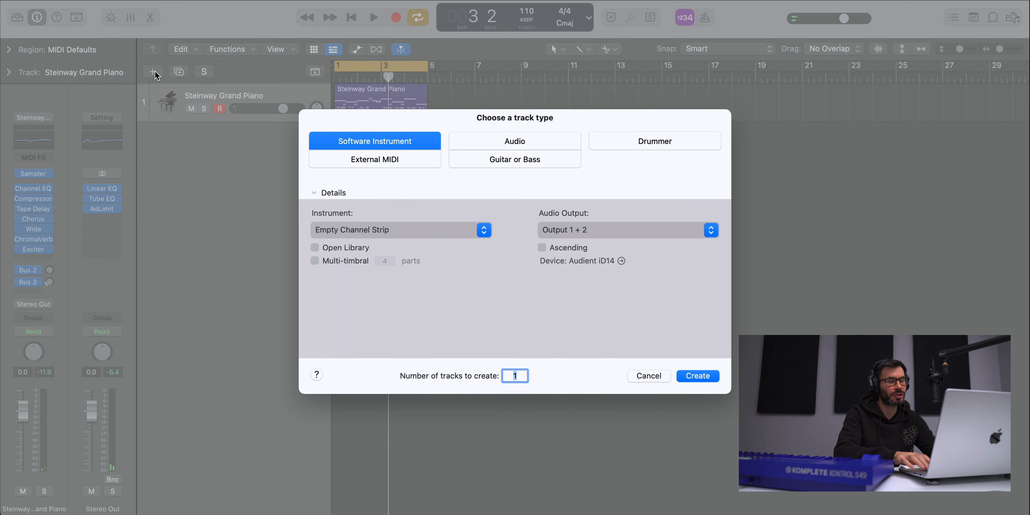
{"action": "key", "text": "Return"}
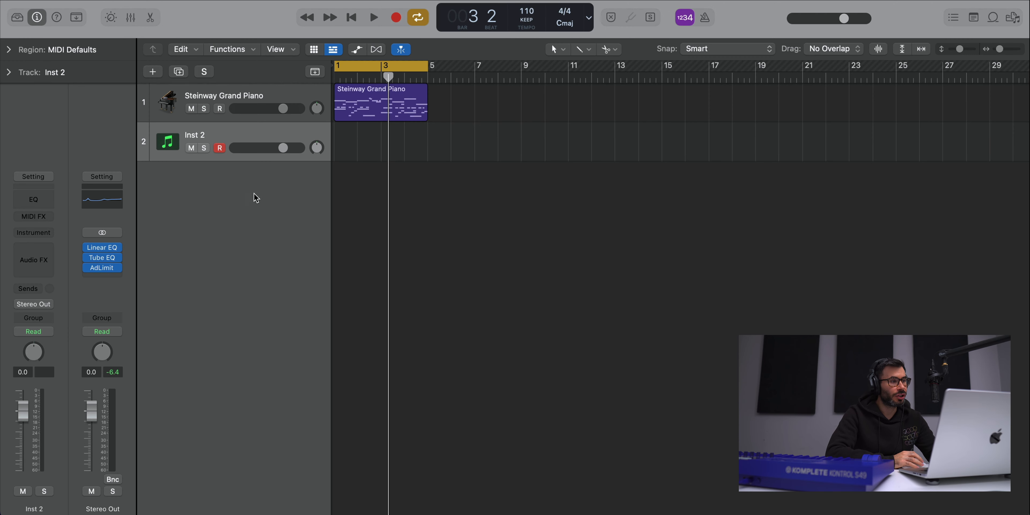
{"action": "key", "text": "super+BackSpace"}
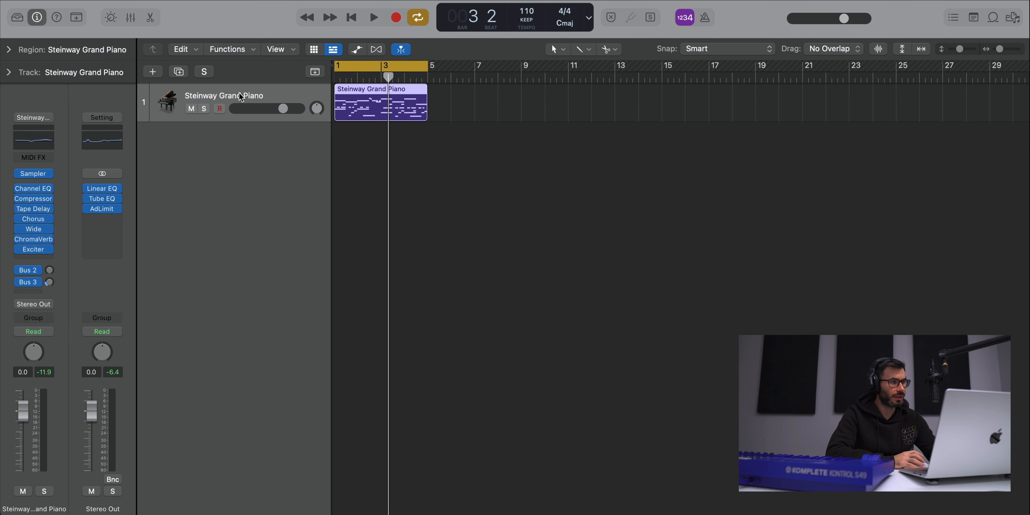
- Duplicate the piano track with its settings and bypass Chorus, Wide and Exciter on the new track
{"action": "key", "text": "super+d"}
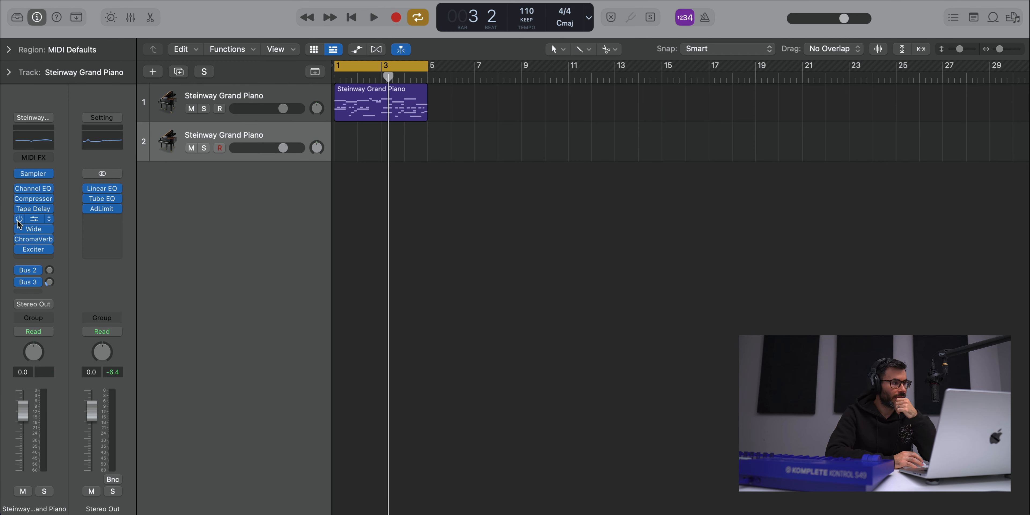
{"action": "left_click", "coordinate": [19, 229]}
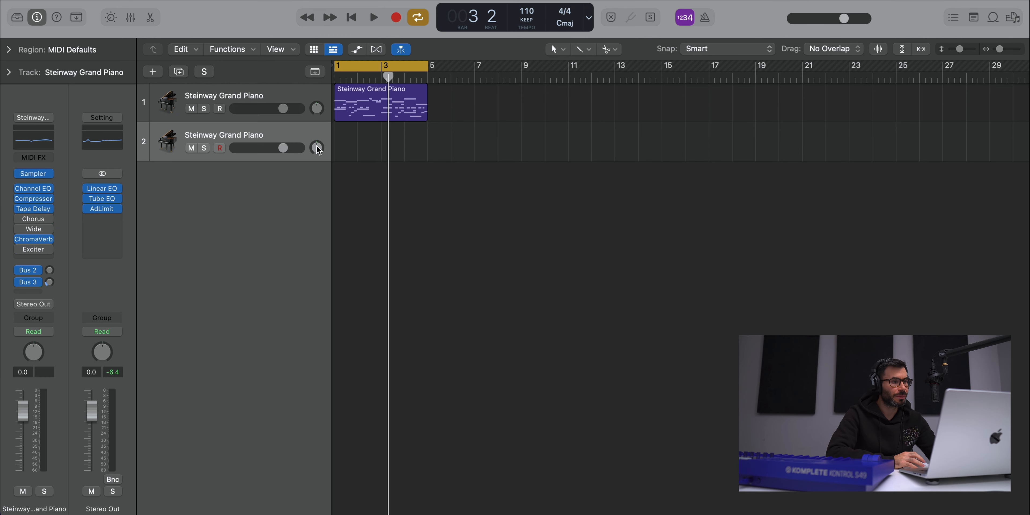
- Create a four-bar region on the second piano track and enter one-bar C1 and C2 notes at bar 1
{"action": "left_click_drag", "start_coordinate": [355, 156], "coordinate": [426, 155]}
{"action": "double_click", "coordinate": [397, 151]}
{"action": "scroll", "coordinate": [392, 386], "scroll_direction": "down", "scroll_amount": 3}
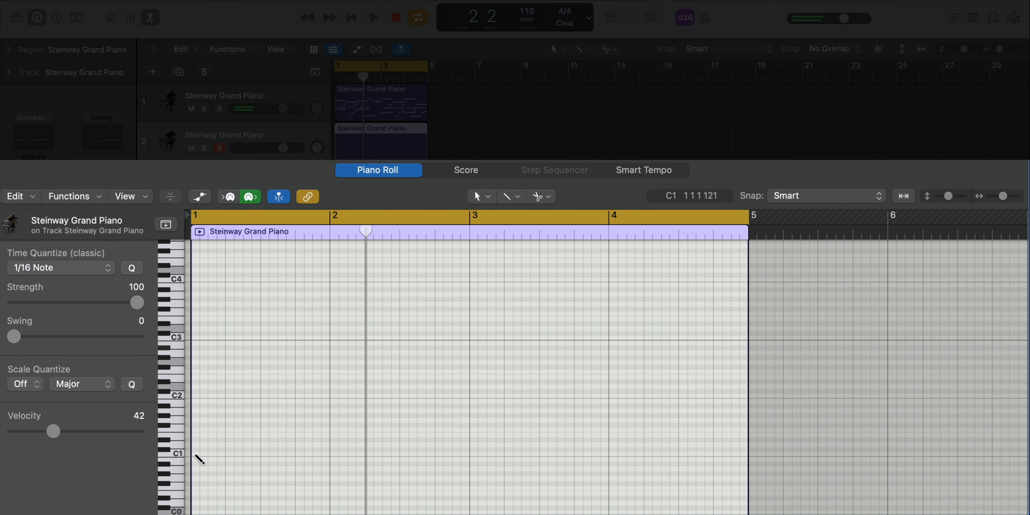
{"action": "left_click", "coordinate": [198, 454], "text": "super"}
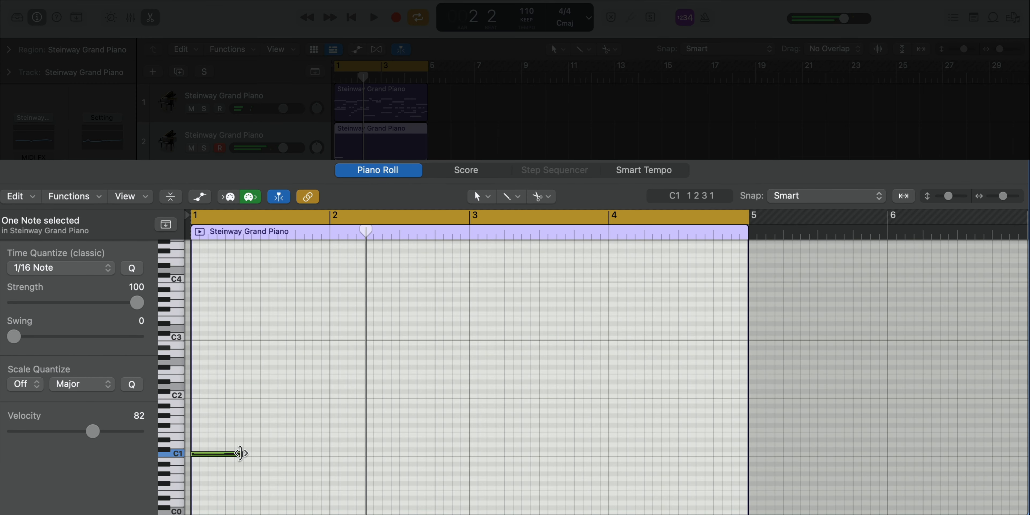
{"action": "left_click_drag", "start_coordinate": [240, 453], "coordinate": [287, 397]}
{"action": "key", "text": "space"}
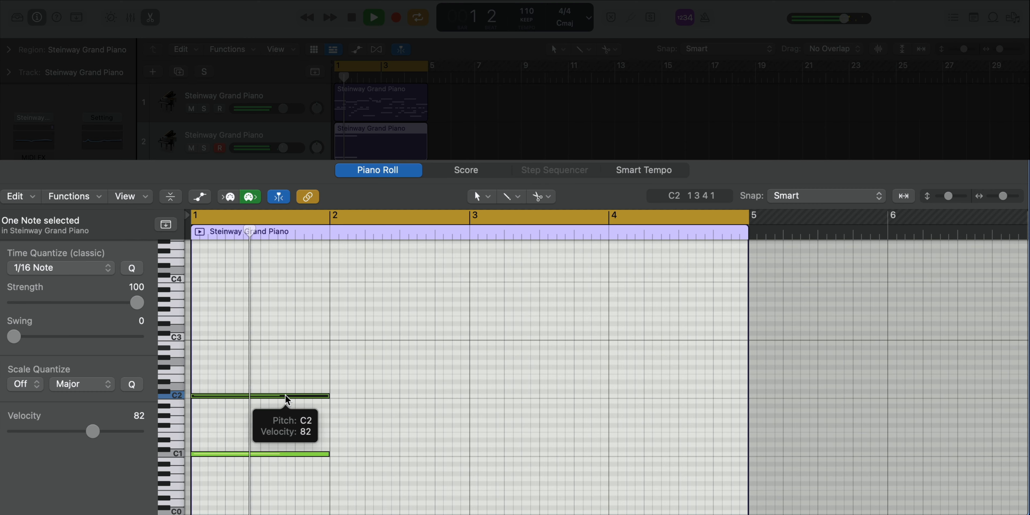
{"action": "left_click_drag", "start_coordinate": [282, 359], "coordinate": [262, 513]}
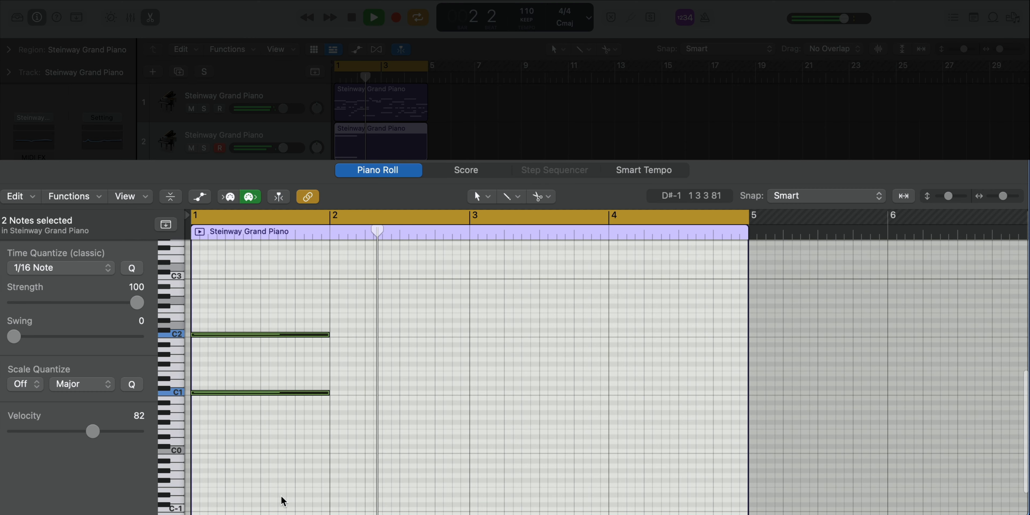
{"action": "key", "text": "space"}
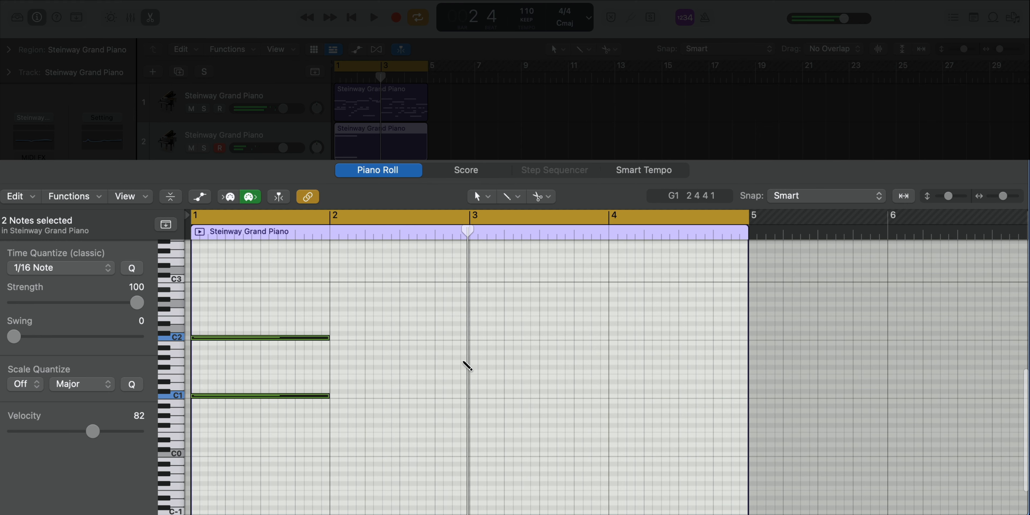
- Add one-bar G1 and G0 notes at bar 3 of the bass region and play the part back
{"action": "left_click", "coordinate": [467, 362]}
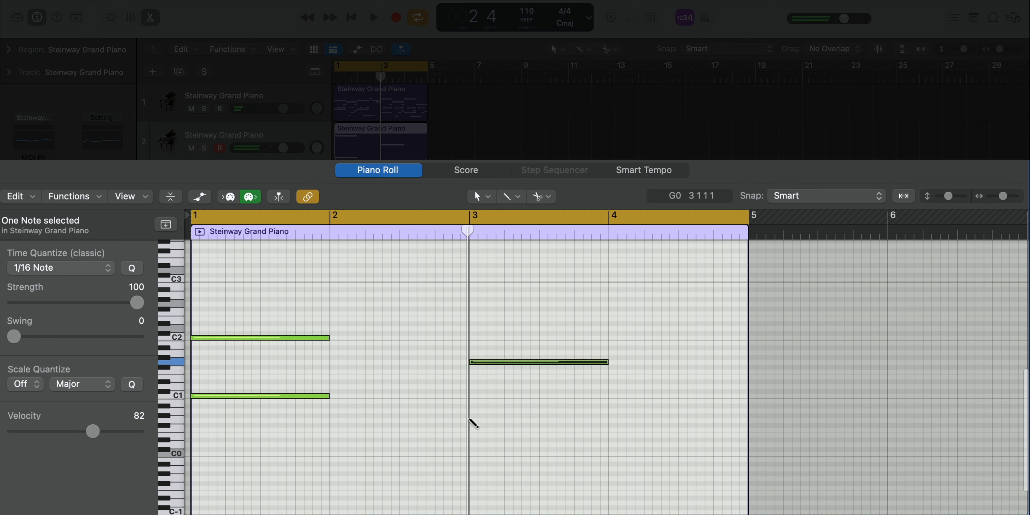
{"action": "left_click", "coordinate": [470, 420]}
{"action": "key", "text": "space"}
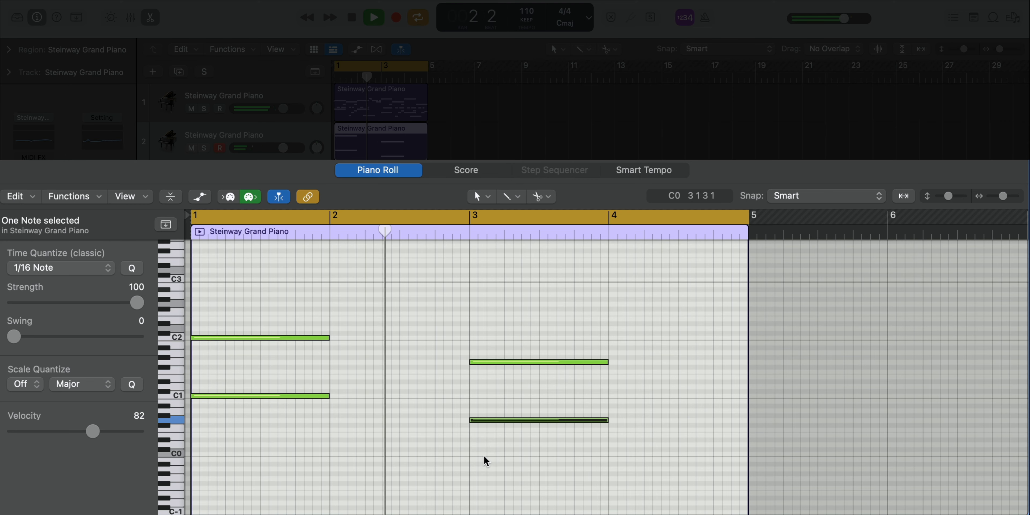
{"action": "scroll", "coordinate": [452, 471], "scroll_direction": "up", "scroll_amount": 1}
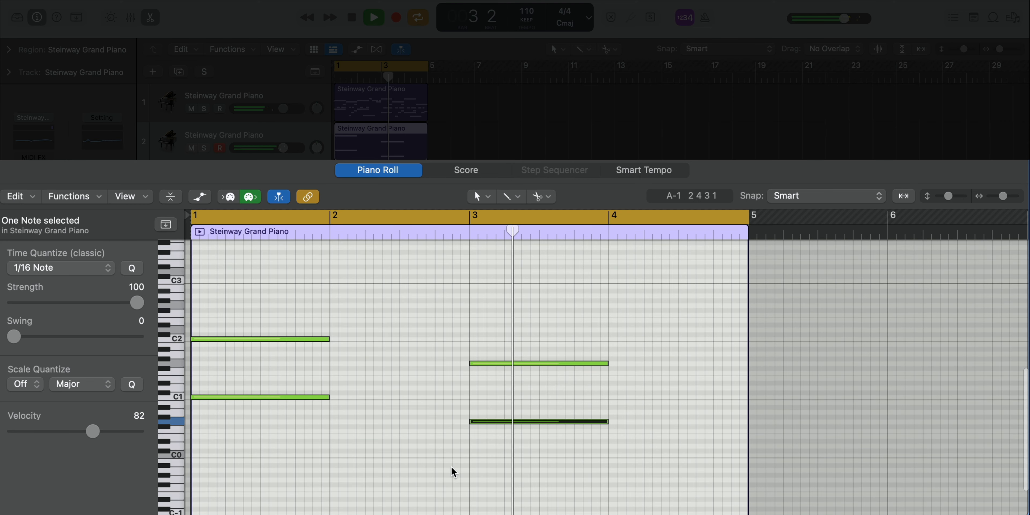
{"action": "scroll", "coordinate": [453, 472], "scroll_direction": "up", "scroll_amount": 2}
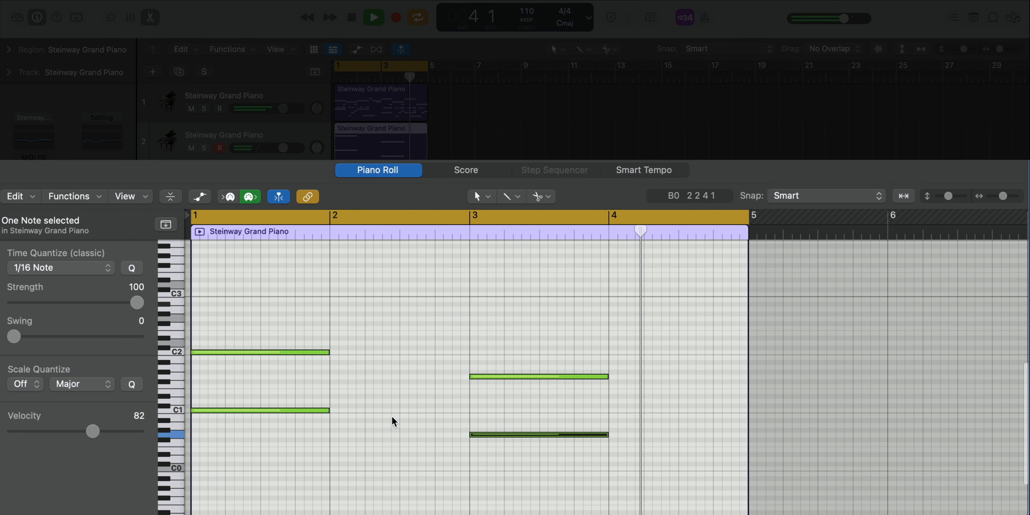
- Set all four bass notes' velocity to 127 and lower the second piano track's volume to about -6.4 dB
{"action": "left_click_drag", "start_coordinate": [280, 325], "coordinate": [565, 467]}
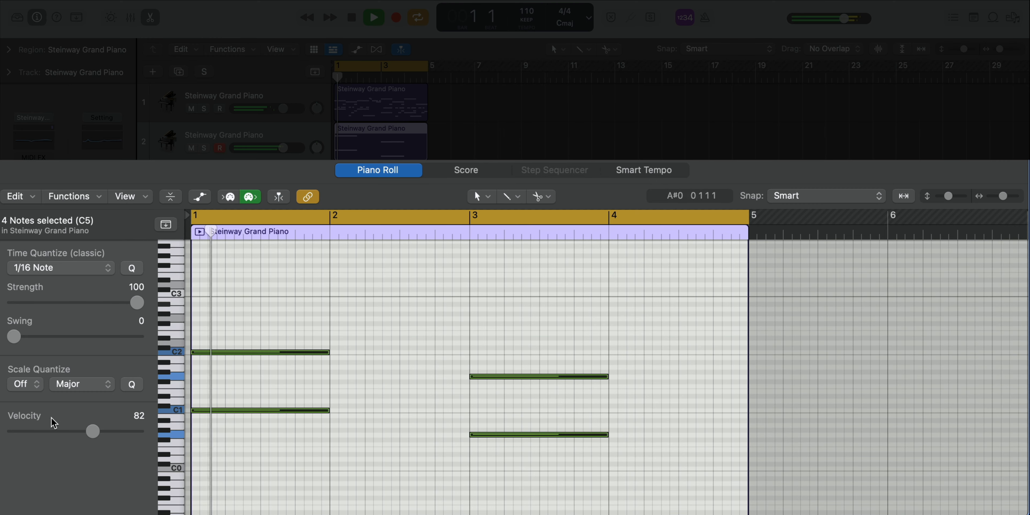
{"action": "left_click_drag", "start_coordinate": [92, 431], "coordinate": [139, 435]}
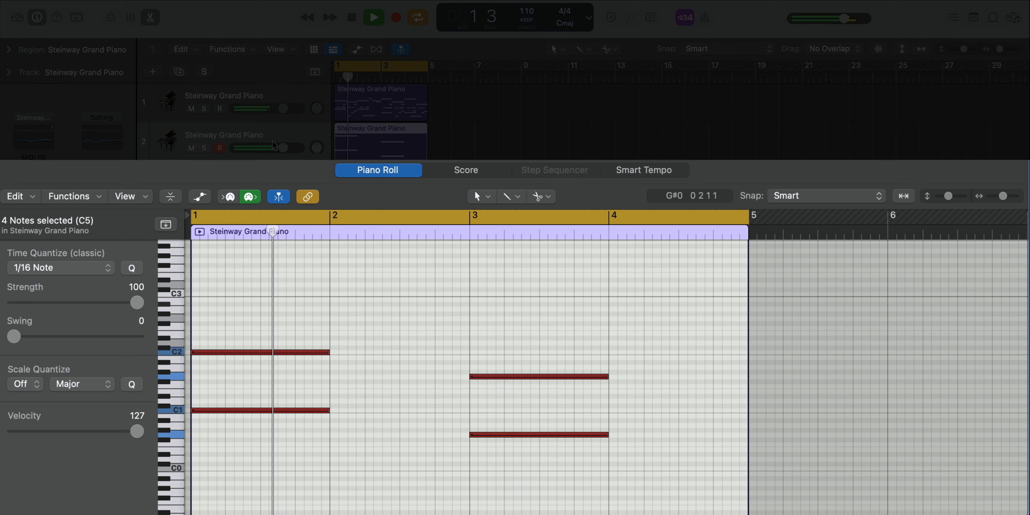
{"action": "left_click_drag", "start_coordinate": [279, 148], "coordinate": [266, 151]}
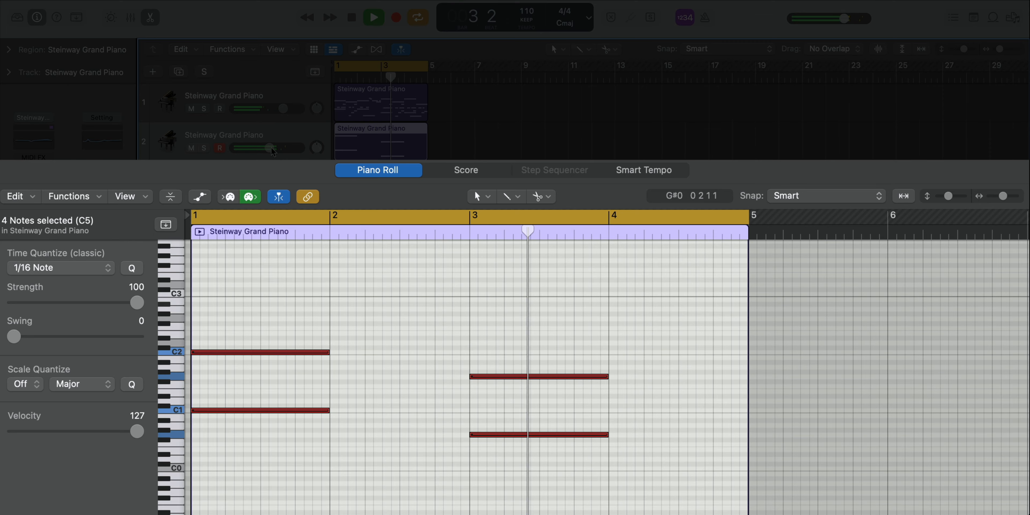
{"action": "left_click_drag", "start_coordinate": [271, 148], "coordinate": [267, 148]}
{"action": "key", "text": "space"}
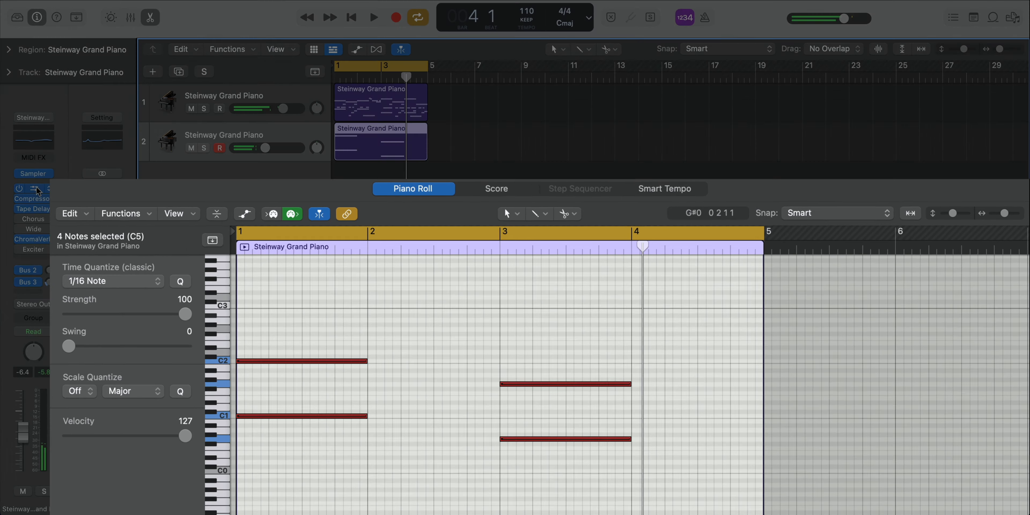
- Apply a high cut at about 855 Hz in the second piano track's Channel EQ and lower the track volume to about -11.2 dB
{"action": "left_click", "coordinate": [36, 189]}
{"action": "left_click_drag", "start_coordinate": [681, 159], "coordinate": [594, 100]}
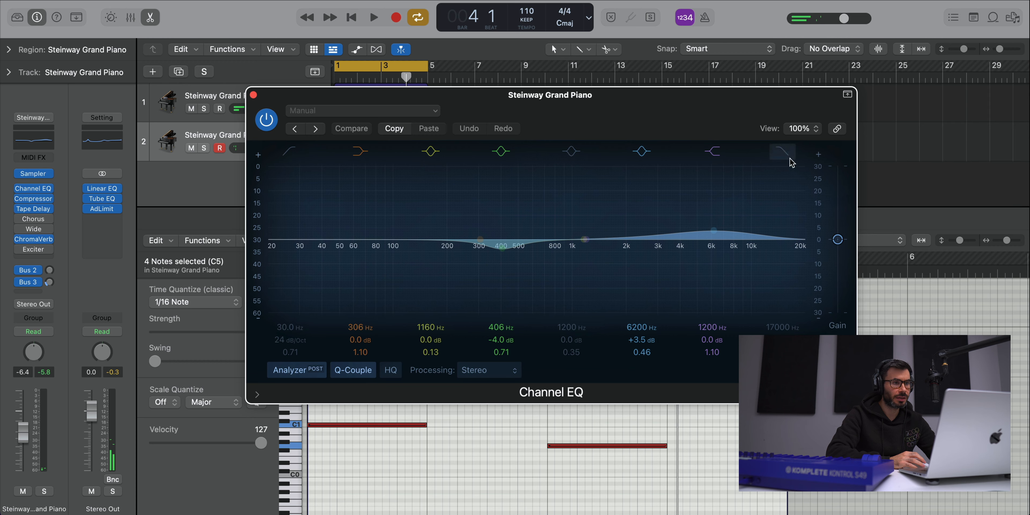
{"action": "left_click_drag", "start_coordinate": [774, 239], "coordinate": [347, 198]}
{"action": "key", "text": "space"}
{"action": "left_click_drag", "start_coordinate": [333, 255], "coordinate": [561, 251]}
{"action": "key", "text": "space"}
{"action": "key", "text": "space"}
{"action": "key", "text": "space"}
{"action": "key", "text": "space"}
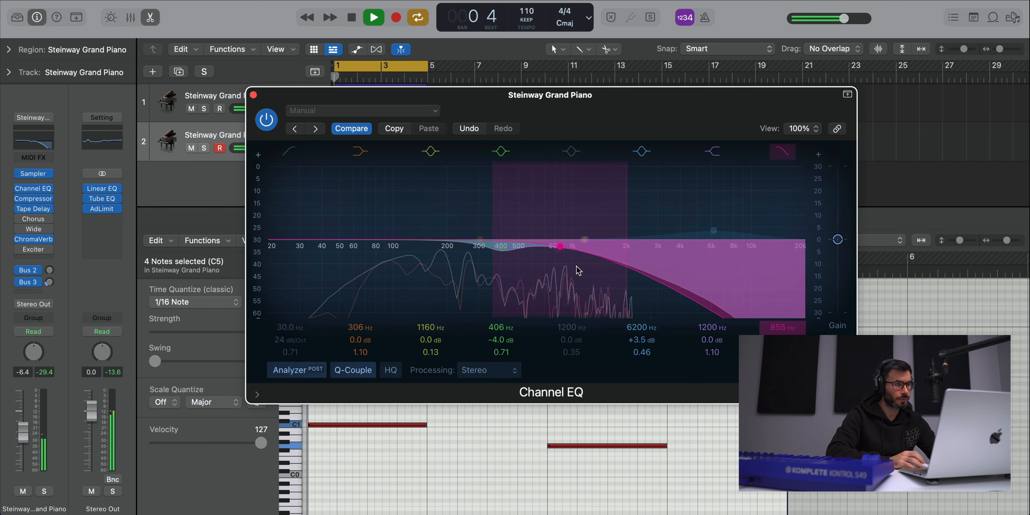
{"action": "left_click", "coordinate": [253, 95]}
{"action": "left_click_drag", "start_coordinate": [316, 150], "coordinate": [253, 152]}
{"action": "key", "text": "space"}
- Duplicate the second piano track and create a four-bar region on the new third track
{"action": "key", "text": "super+d"}
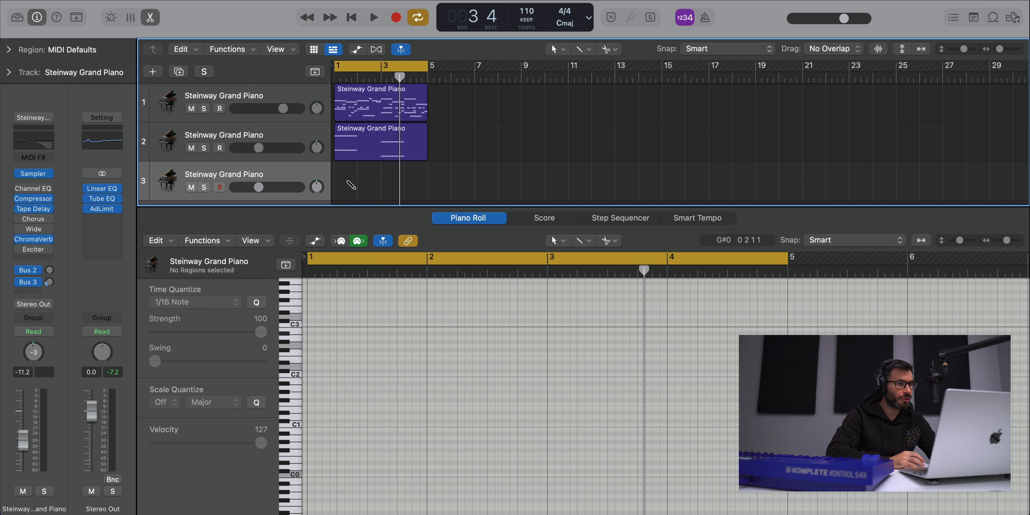
{"action": "double_click", "coordinate": [349, 184]}
{"action": "left_click_drag", "start_coordinate": [358, 195], "coordinate": [427, 195]}
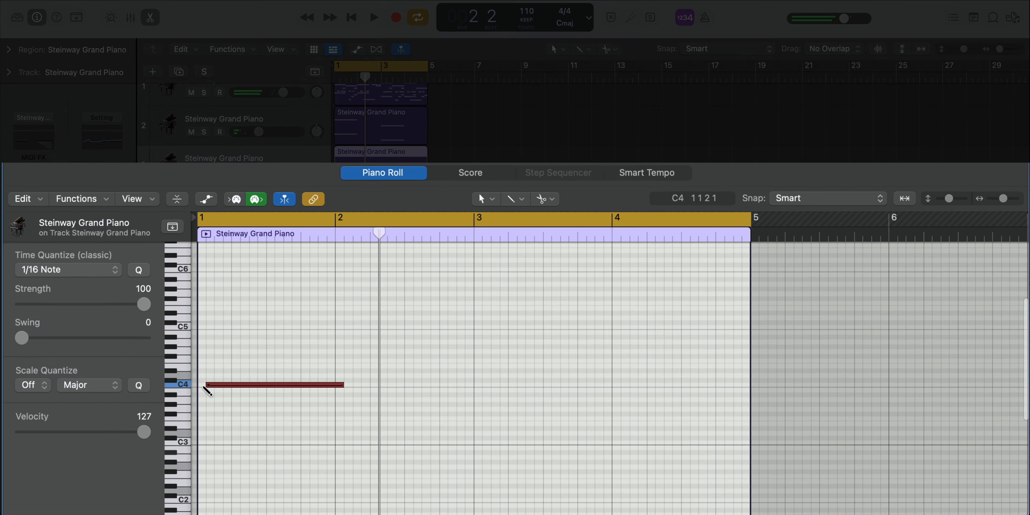
- Place the one-bar C4 note at the start of bar 1, split it into four quarter notes and raise the second to D4
{"action": "left_click_drag", "start_coordinate": [219, 385], "coordinate": [213, 386]}
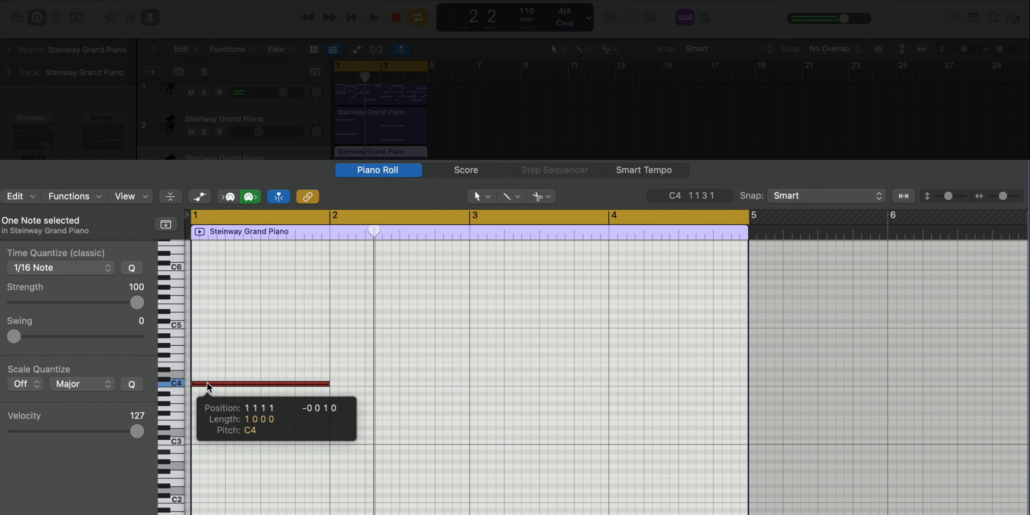
{"action": "key", "text": "space"}
{"action": "key", "text": "space"}
{"action": "right_click", "coordinate": [224, 385]}
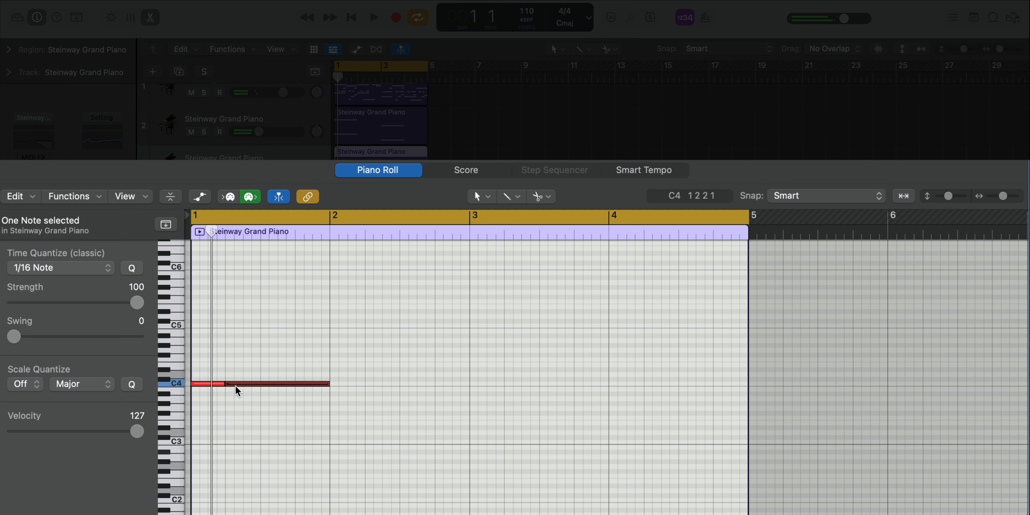
{"action": "left_click", "coordinate": [224, 385], "text": "alt"}
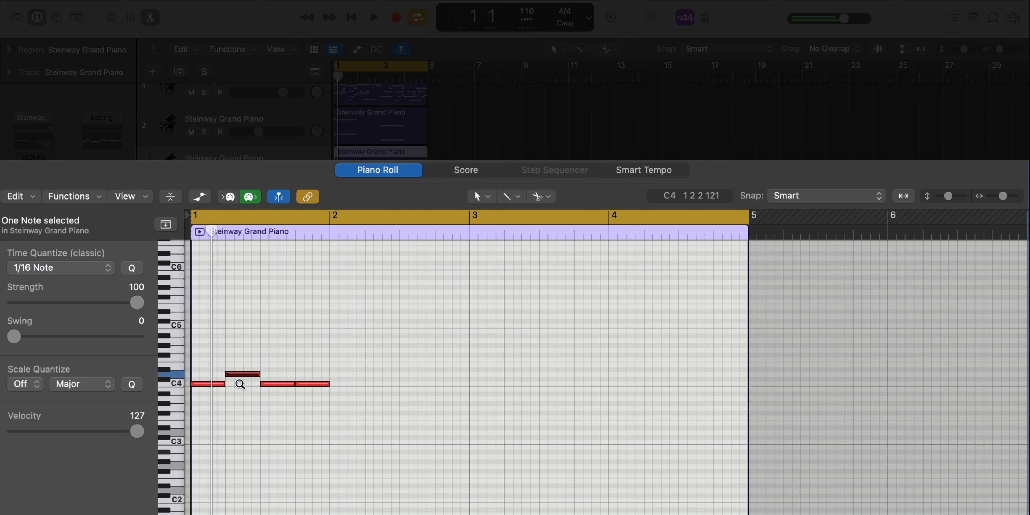
{"action": "key", "text": "space"}
{"action": "key", "text": "space"}
- Raise the third quarter note to D#4 and listen to the phrase
{"action": "left_click_drag", "start_coordinate": [270, 365], "coordinate": [276, 380]}
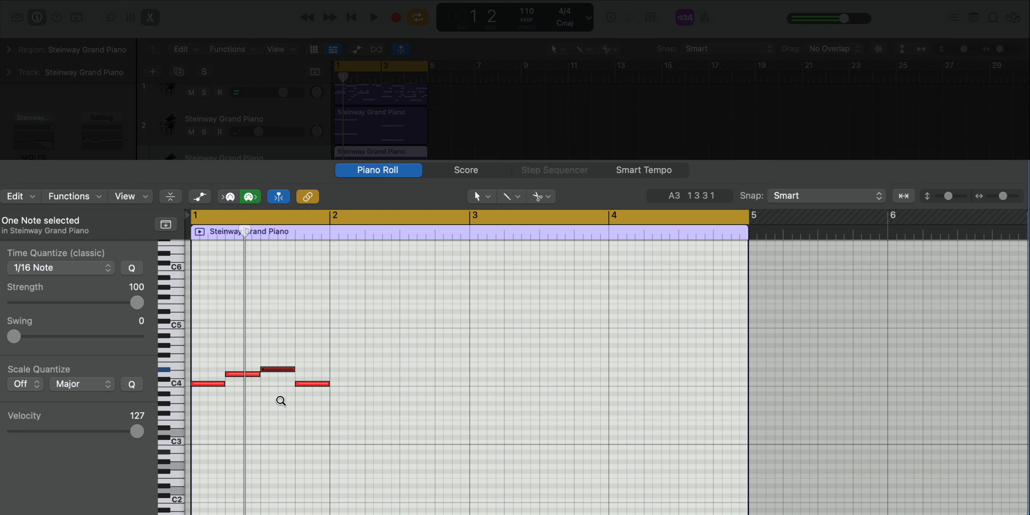
{"action": "key", "text": "alt+Down"}
{"action": "key", "text": "space"}
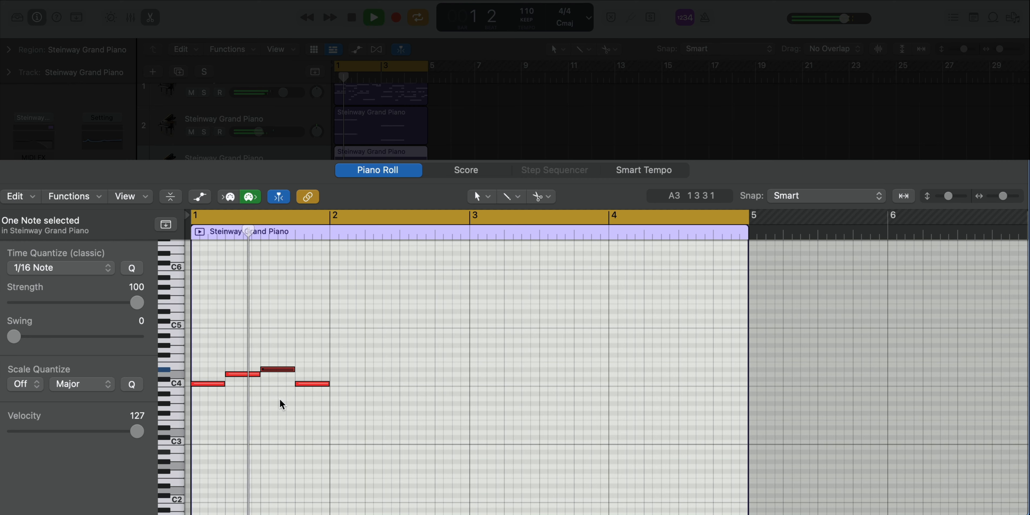
{"action": "key", "text": "space"}
- Lengthen the first C4 to two beats and respace the following D4, D#4 and C4 at two-beat intervals through bar 2
{"action": "left_click_drag", "start_coordinate": [374, 422], "coordinate": [285, 379]}
{"action": "left_click", "coordinate": [223, 383]}
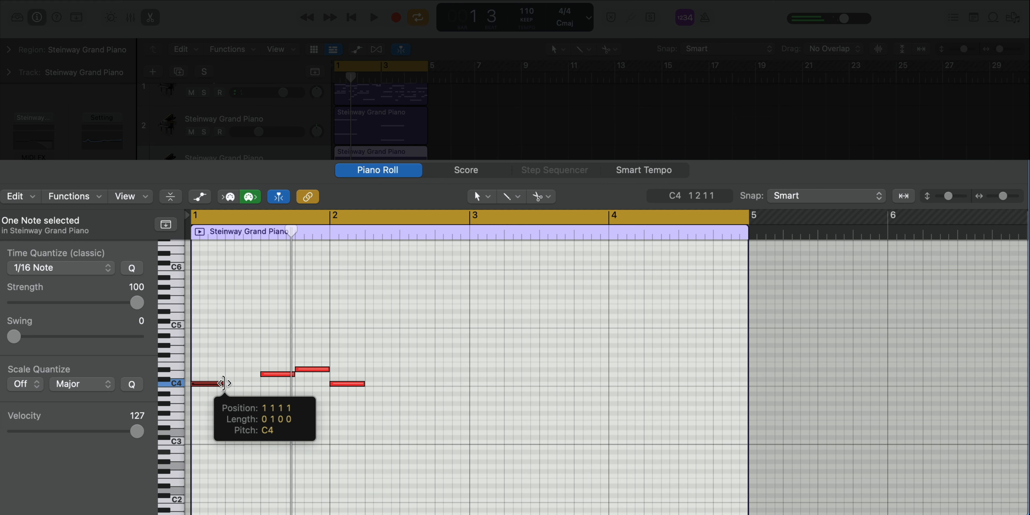
{"action": "left_click_drag", "start_coordinate": [223, 383], "coordinate": [260, 384]}
{"action": "left_click_drag", "start_coordinate": [361, 420], "coordinate": [312, 365]}
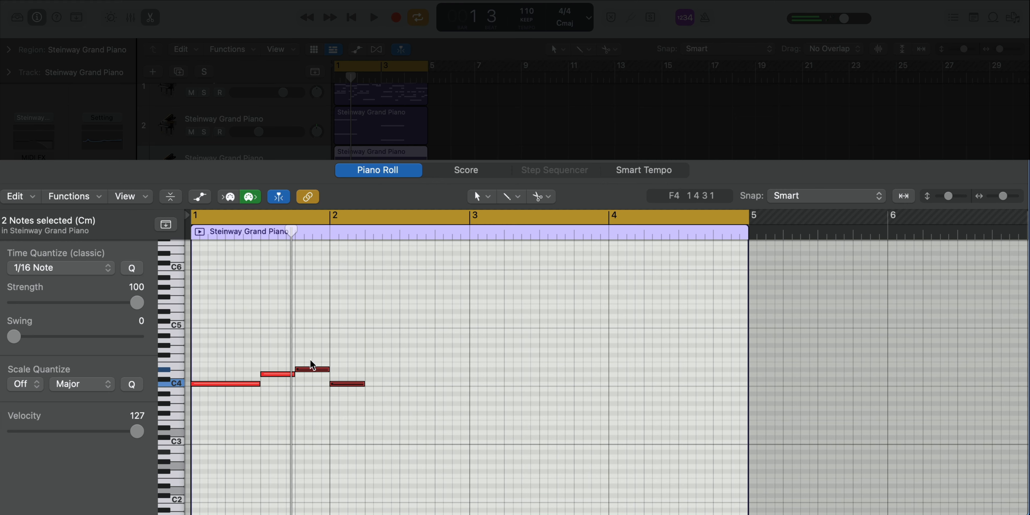
{"action": "left_click_drag", "start_coordinate": [359, 402], "coordinate": [426, 384]}
{"action": "key", "text": "space"}
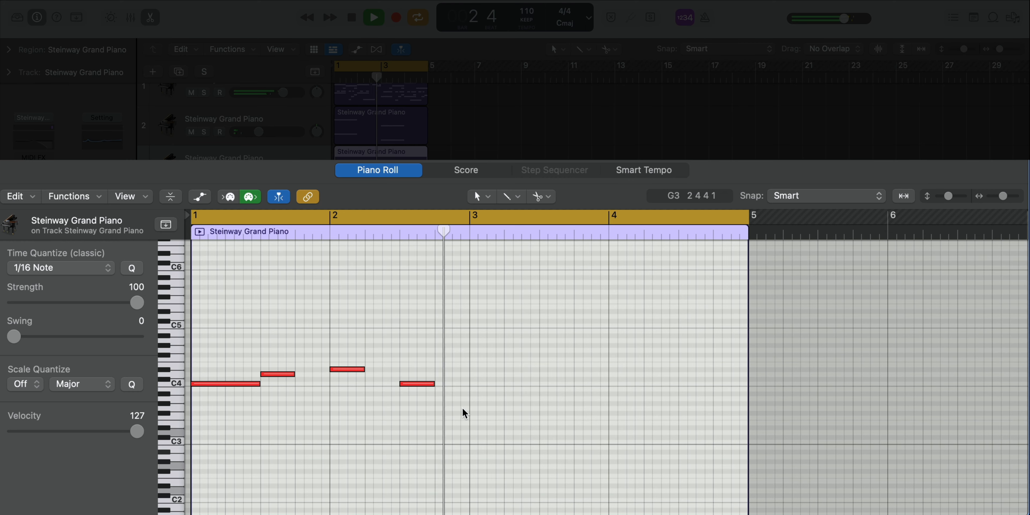
- Repeat the four melody notes into bars 3 and 4 and listen to the result
{"action": "key", "text": "space"}
{"action": "left_click_drag", "start_coordinate": [465, 402], "coordinate": [208, 356]}
{"action": "key", "text": "super+r"}
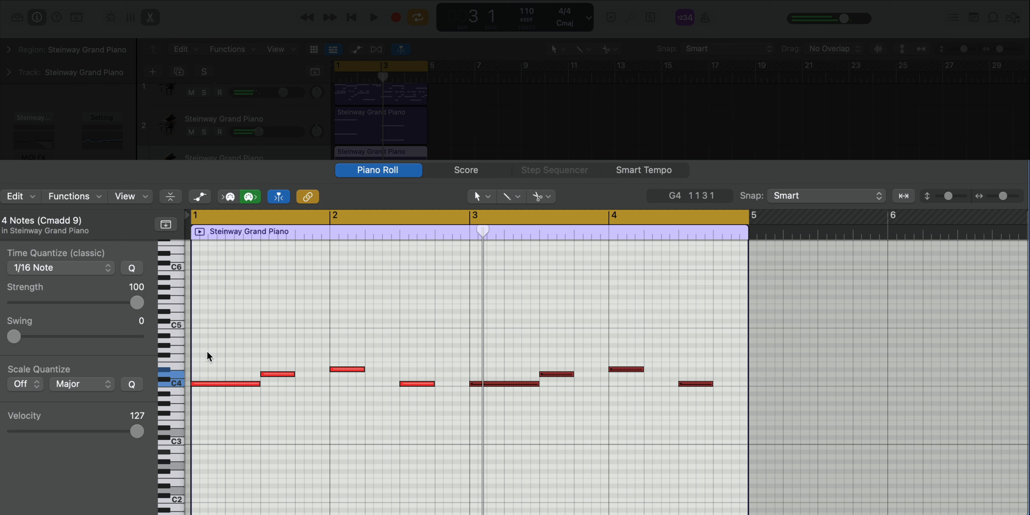
{"action": "key", "text": "space"}
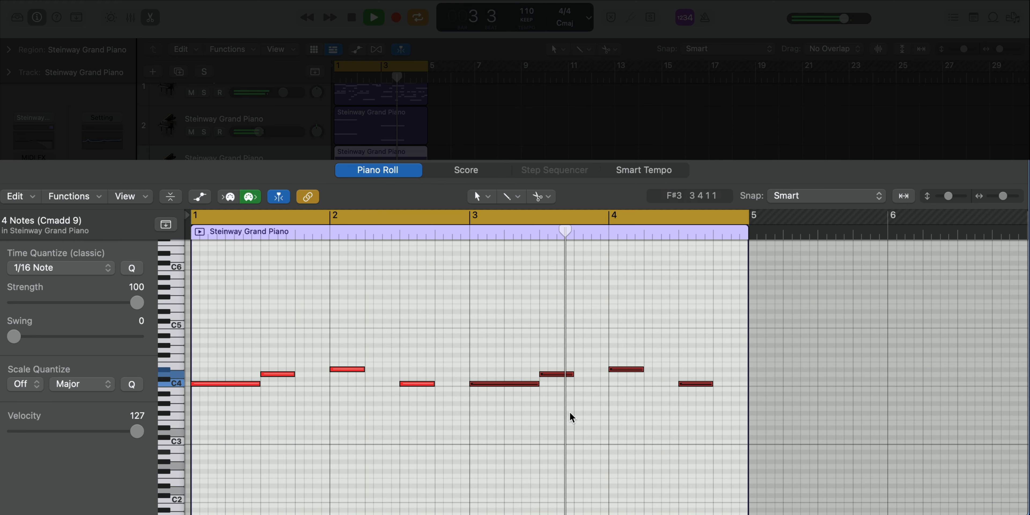
{"action": "key", "text": "space"}
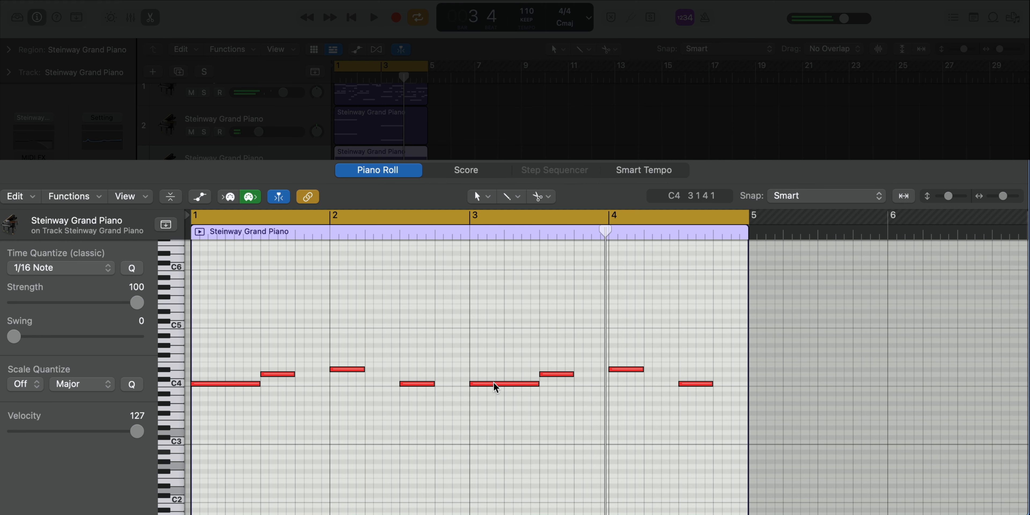
- Lower the long note at the start of bar 3 from C4 by two semitones to A#3 and listen to it
{"action": "left_click_drag", "start_coordinate": [493, 385], "coordinate": [532, 393]}
{"action": "key", "text": "space"}
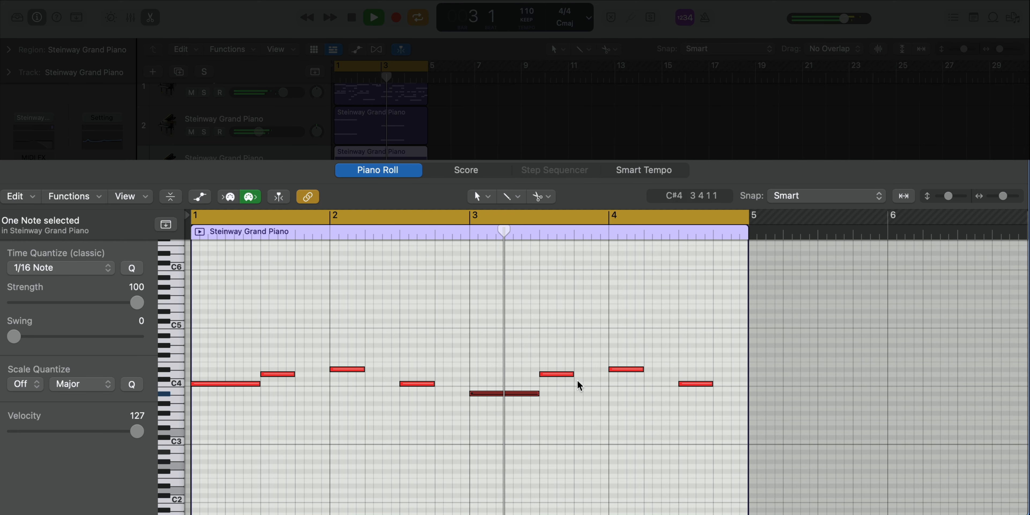
{"action": "key", "text": "space"}
{"action": "key", "text": "space"}
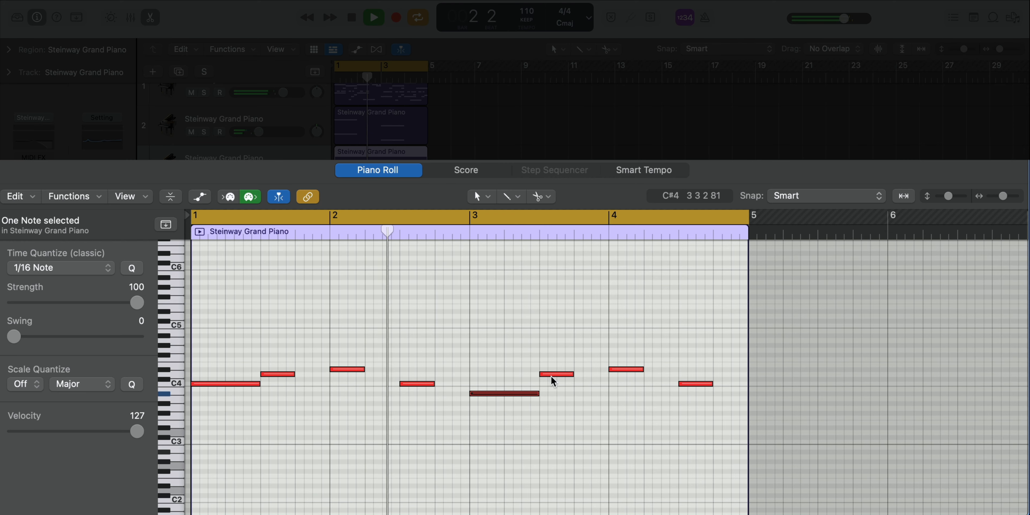
- Lower the remaining three notes in bars 3 and 4 to C4, D4 and A#3 and play the phrase
{"action": "left_click_drag", "start_coordinate": [552, 381], "coordinate": [555, 385]}
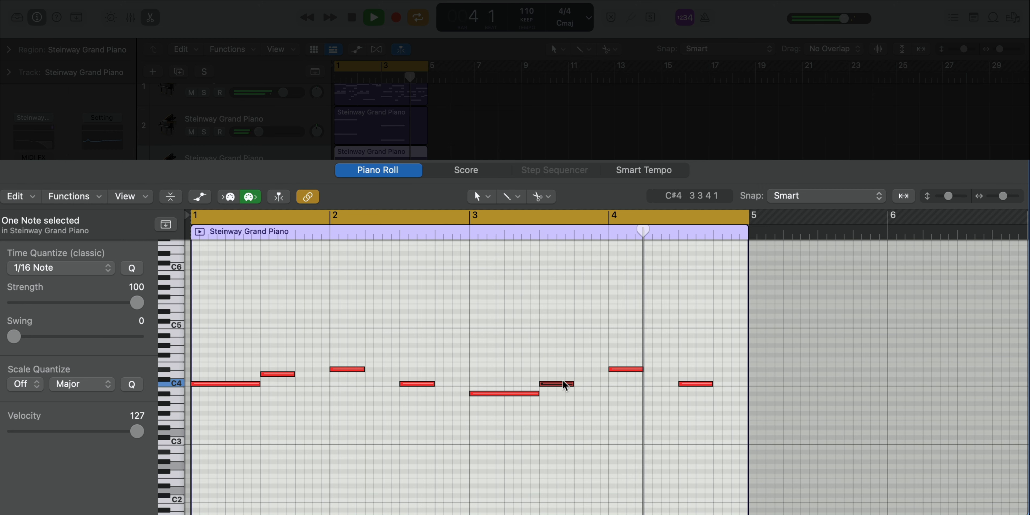
{"action": "left_click_drag", "start_coordinate": [618, 372], "coordinate": [619, 378]}
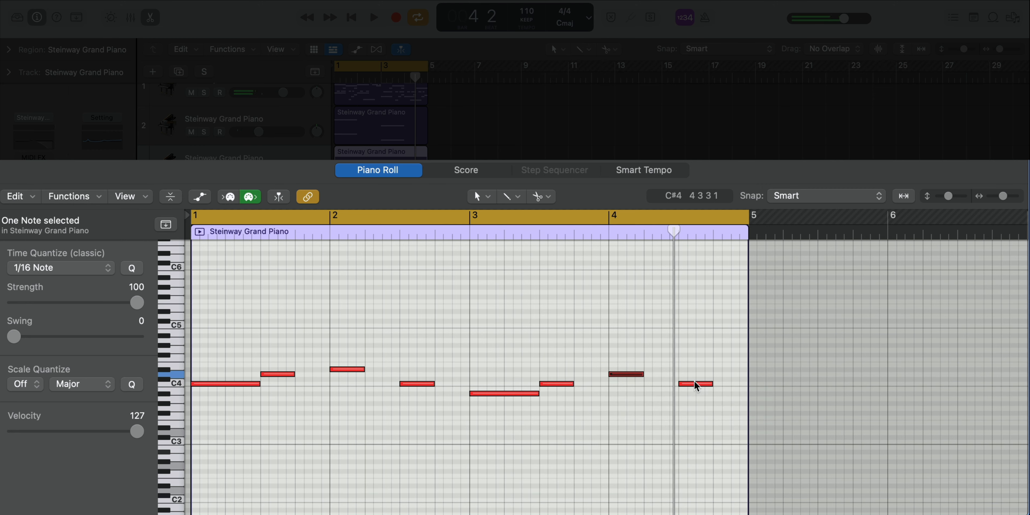
{"action": "left_click_drag", "start_coordinate": [695, 385], "coordinate": [696, 395]}
{"action": "key", "text": "space"}
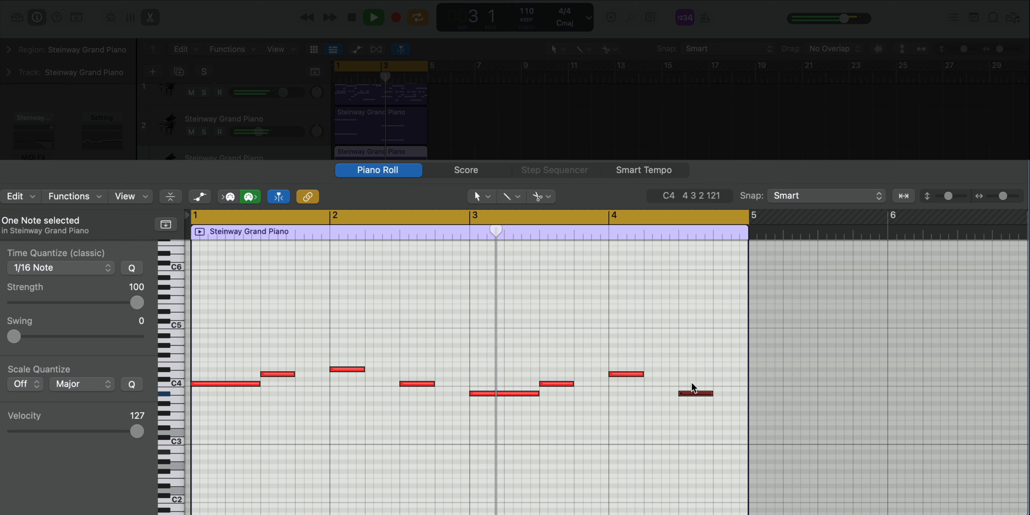
{"action": "key", "text": "space"}
- Extend all eight melody notes to two beats each and reduce their velocity to about 71
{"action": "key", "text": "super+a"}
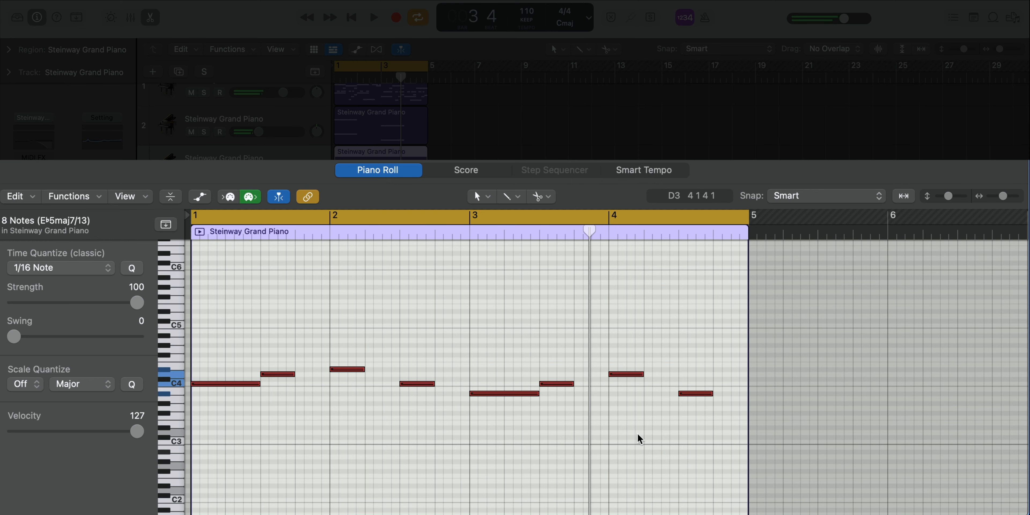
{"action": "left_click_drag", "start_coordinate": [832, 452], "coordinate": [187, 368]}
{"action": "left_click_drag", "start_coordinate": [115, 431], "coordinate": [91, 431]}
{"action": "key", "text": "space"}
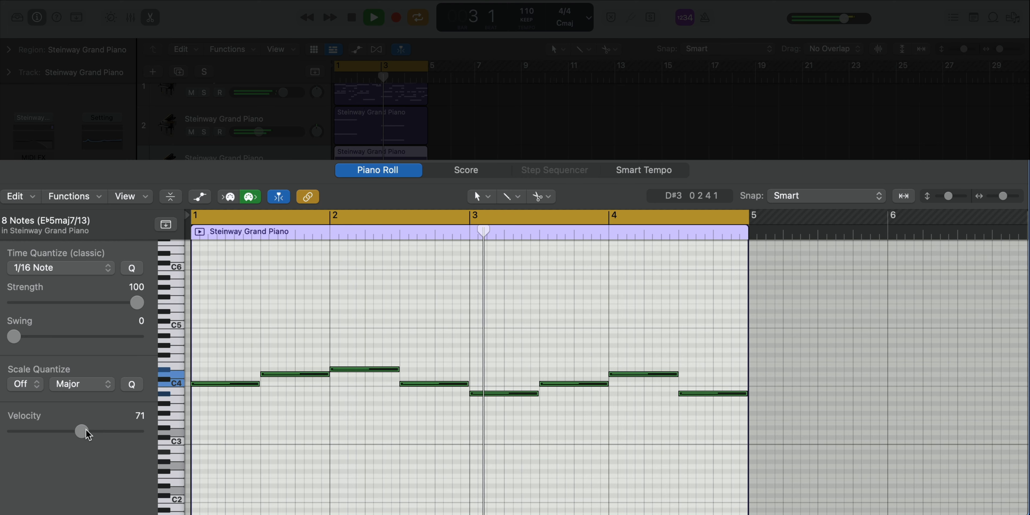
{"action": "left_click_drag", "start_coordinate": [92, 433], "coordinate": [82, 431]}
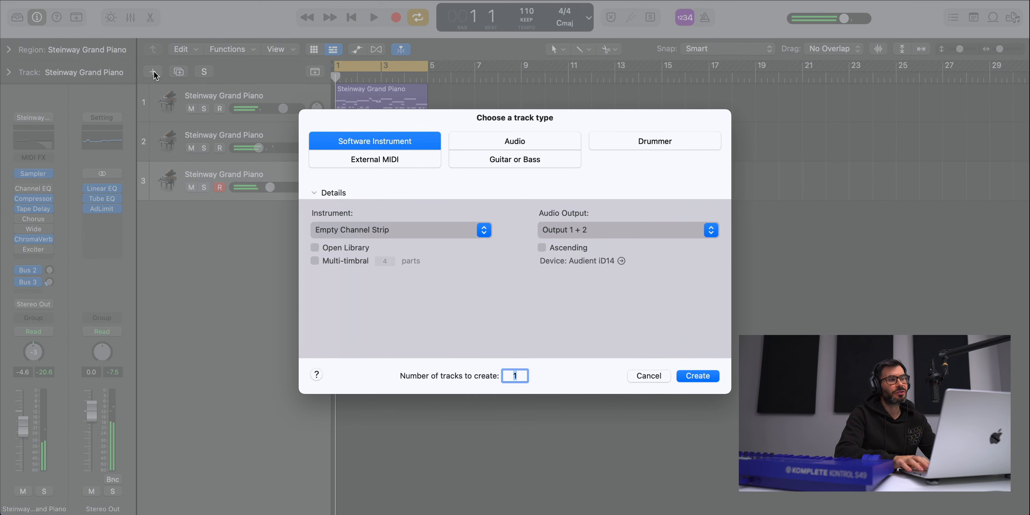
- Create an empty software instrument track and, with the bass track moved below the melody track, copy the bass region onto it
{"action": "key", "text": "Return"}
{"action": "left_click_drag", "start_coordinate": [281, 137], "coordinate": [383, 172]}
{"action": "left_click_drag", "start_coordinate": [368, 206], "coordinate": [368, 224]}
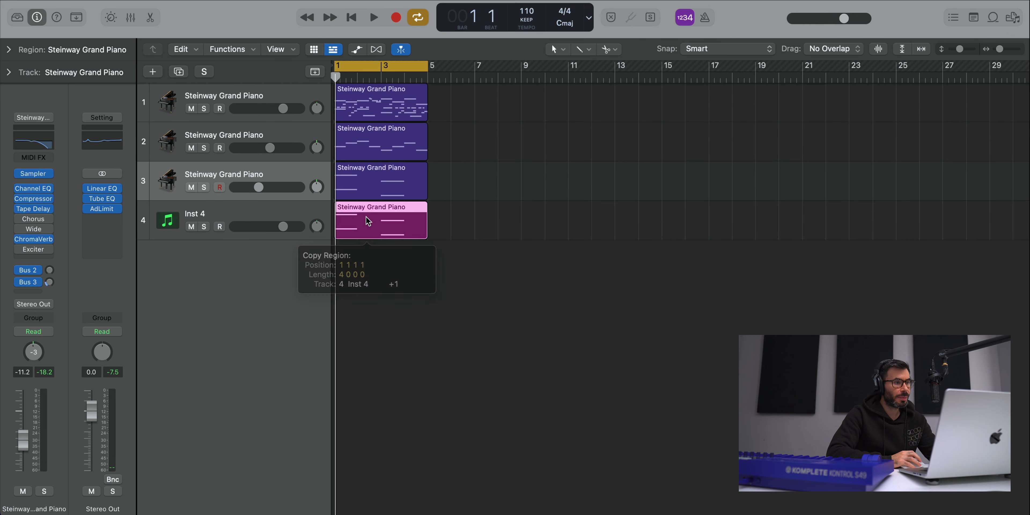
- Load Alchemy as the instrument on the new fourth track
{"action": "left_click", "coordinate": [243, 215]}
{"action": "left_click", "coordinate": [38, 234]}
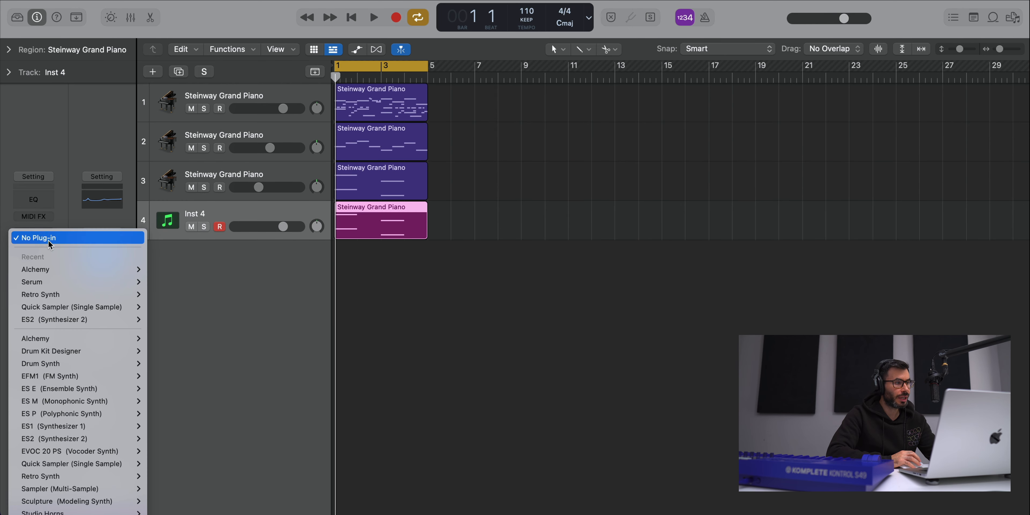
{"action": "left_click", "coordinate": [161, 269]}
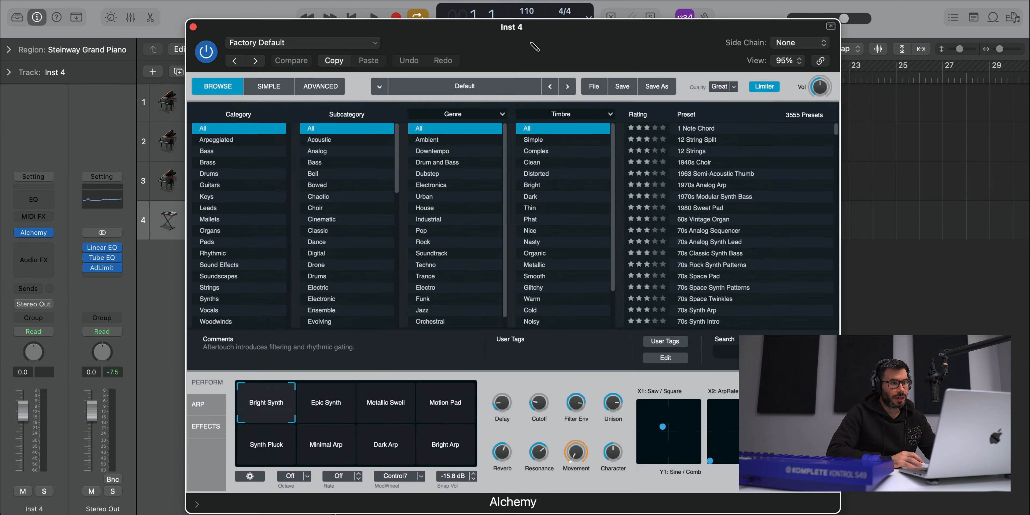
{"action": "left_click_drag", "start_coordinate": [534, 47], "coordinate": [516, 41]}
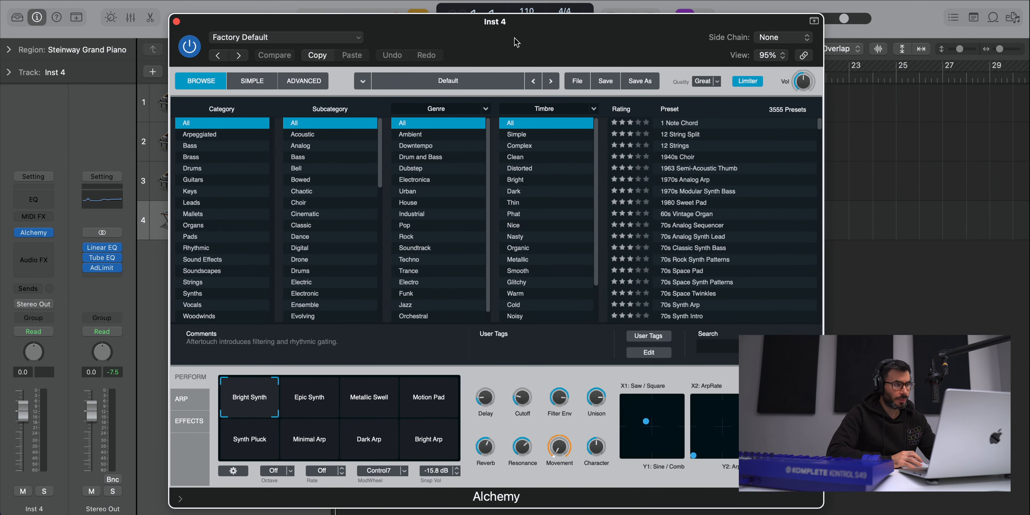
- Audition Alchemy's Pads presets and load Analog Smooth with its Warm variation
{"action": "left_click", "coordinate": [214, 238]}
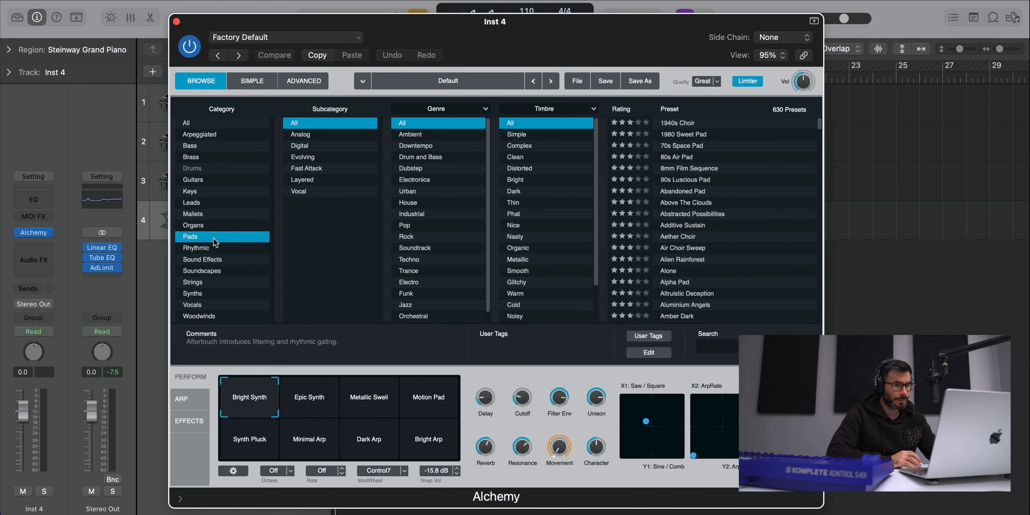
{"action": "left_click", "coordinate": [694, 191]}
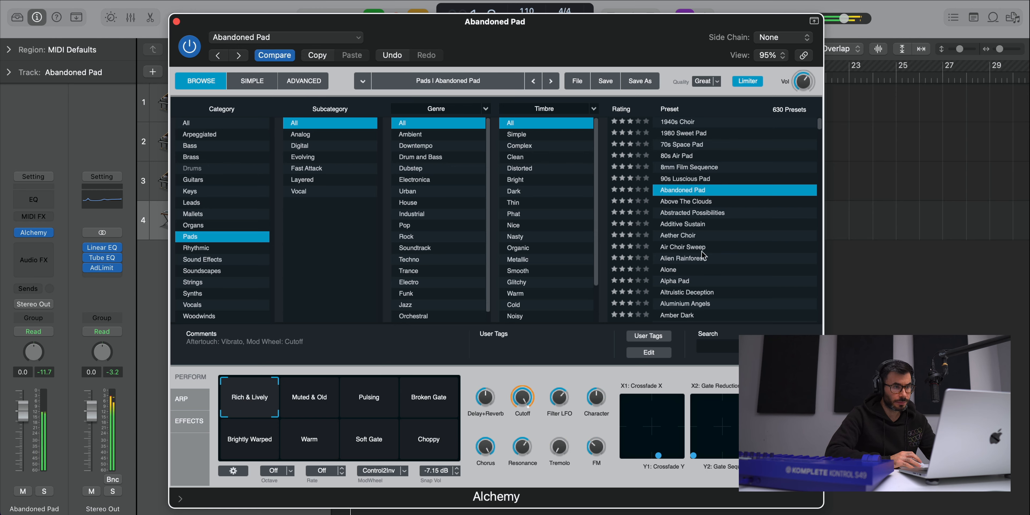
{"action": "left_click", "coordinate": [700, 224]}
{"action": "scroll", "coordinate": [704, 256], "scroll_direction": "down", "scroll_amount": 3}
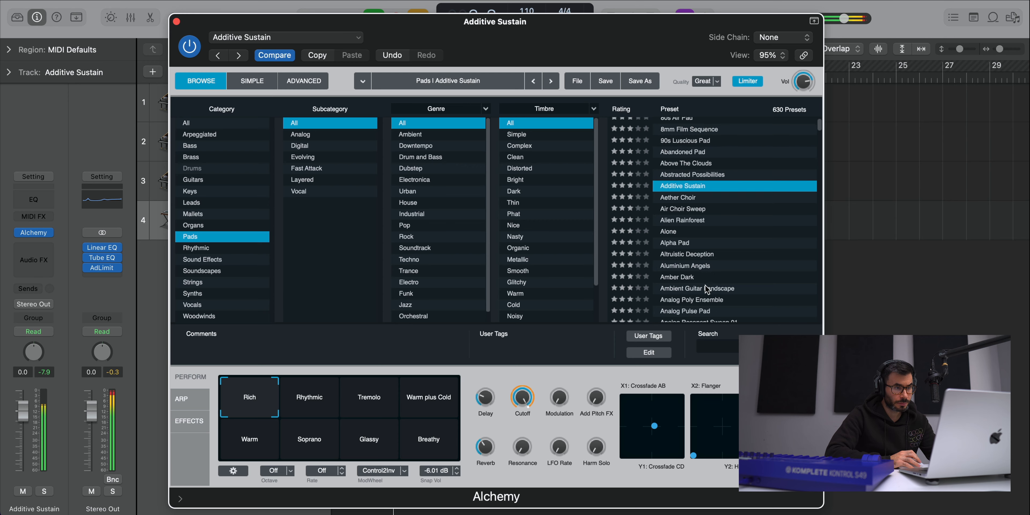
{"action": "scroll", "coordinate": [704, 295], "scroll_direction": "down", "scroll_amount": 5}
{"action": "left_click", "coordinate": [702, 287]}
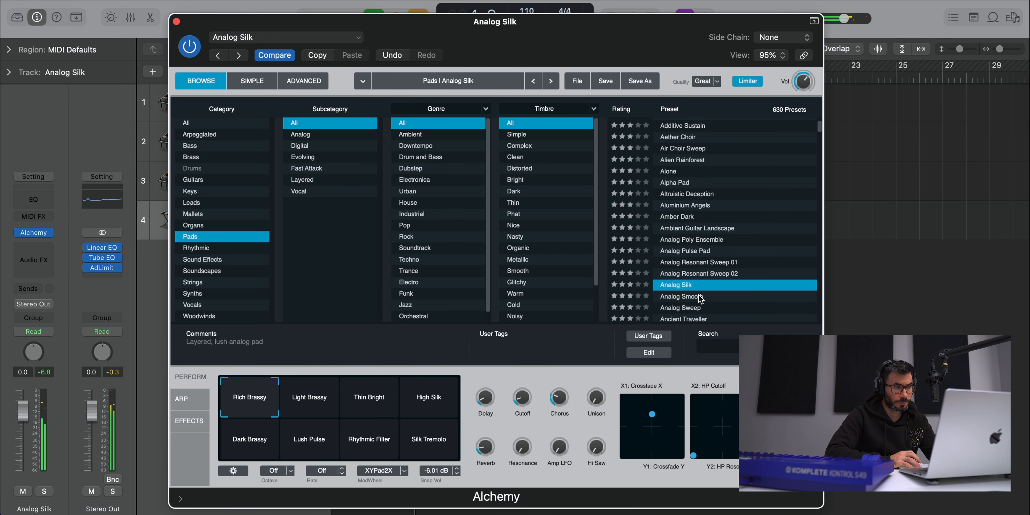
{"action": "left_click", "coordinate": [697, 298]}
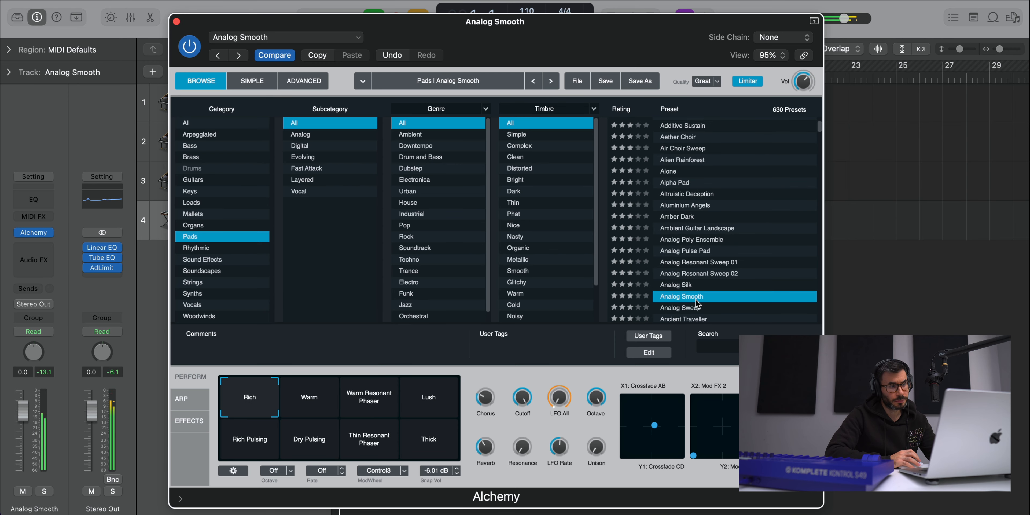
{"action": "left_click", "coordinate": [302, 397]}
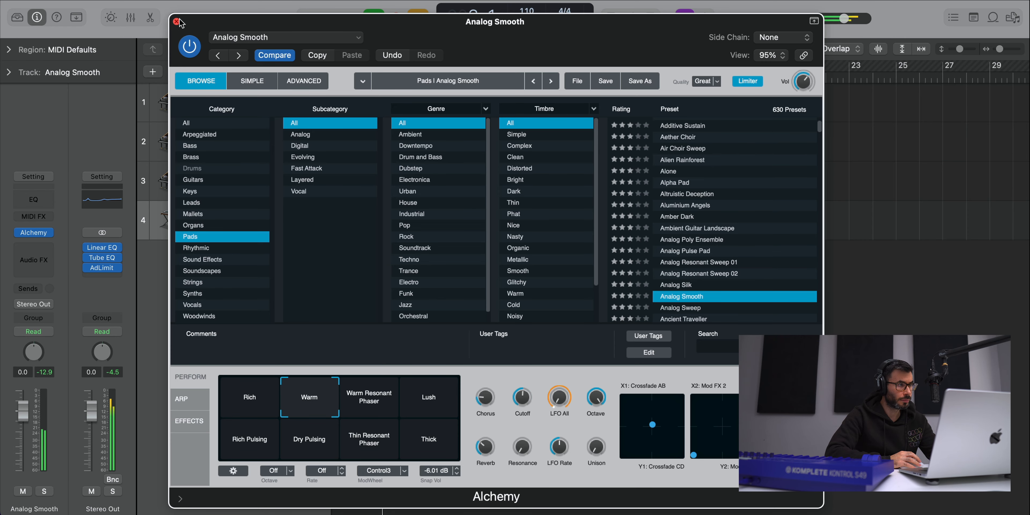
{"action": "left_click", "coordinate": [176, 21]}
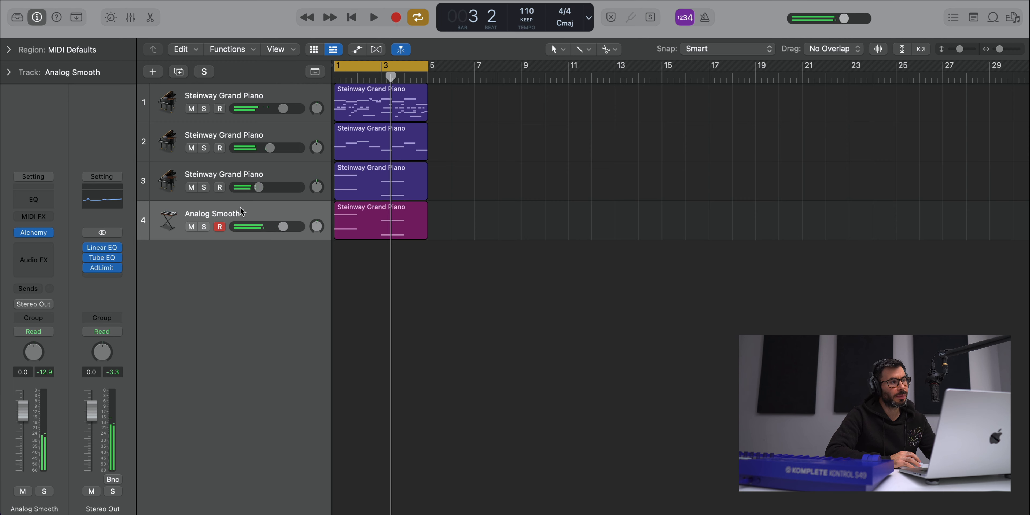
- Lower the Analog Smooth track volume to -4.5 dB and listen to the mix
{"action": "left_click_drag", "start_coordinate": [286, 226], "coordinate": [276, 227]}
{"action": "left_click_drag", "start_coordinate": [279, 232], "coordinate": [270, 228]}
{"action": "key", "text": "space"}
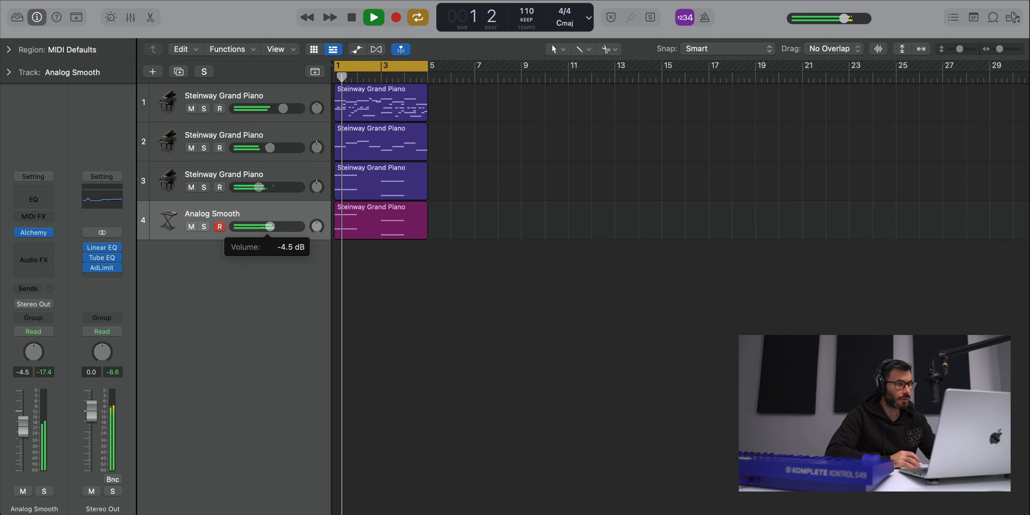
- Try the pad region's four notes one octave higher during playback and return them to their original octave
{"action": "left_click", "coordinate": [367, 218]}
{"action": "double_click", "coordinate": [367, 218]}
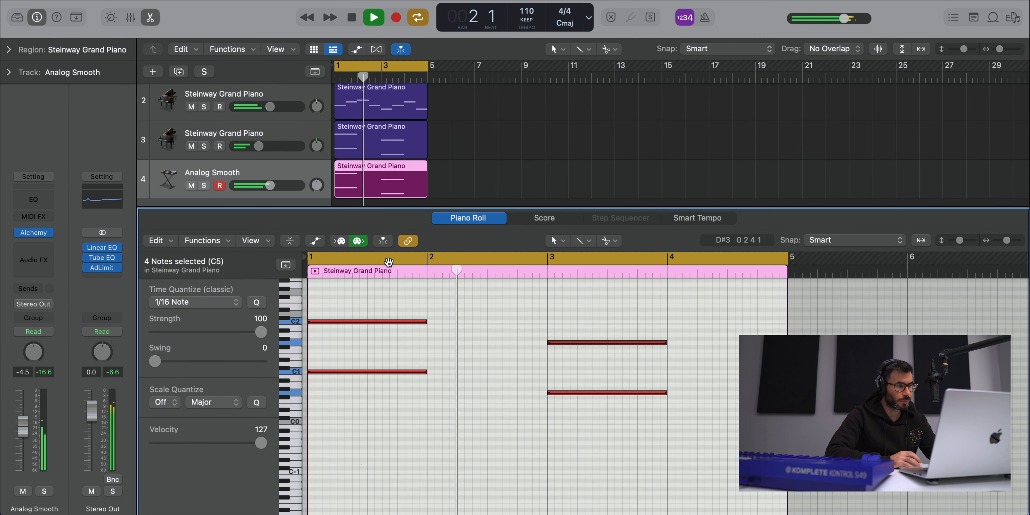
{"action": "left_click_drag", "start_coordinate": [396, 298], "coordinate": [671, 438]}
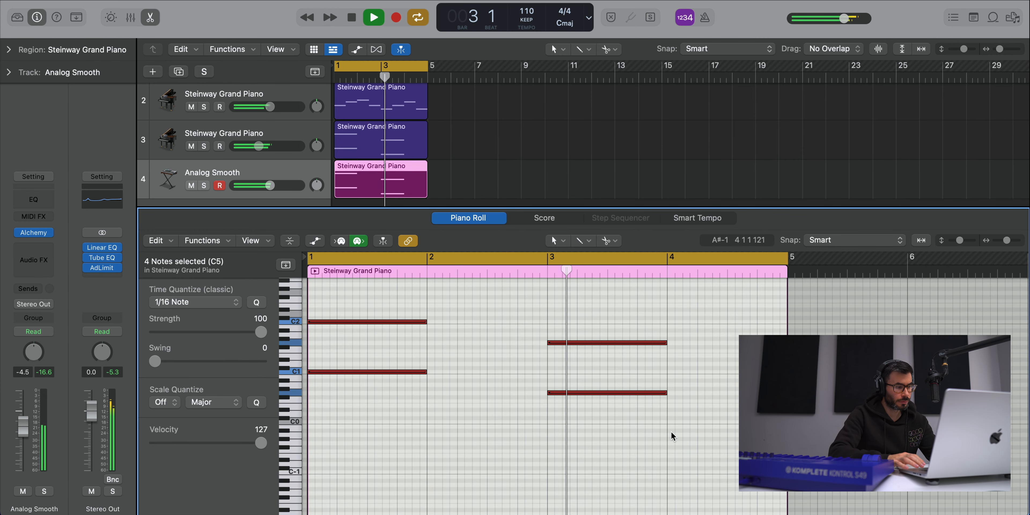
{"action": "key", "text": "space"}
{"action": "key", "text": "alt+shift+Up"}
{"action": "key", "text": "space"}
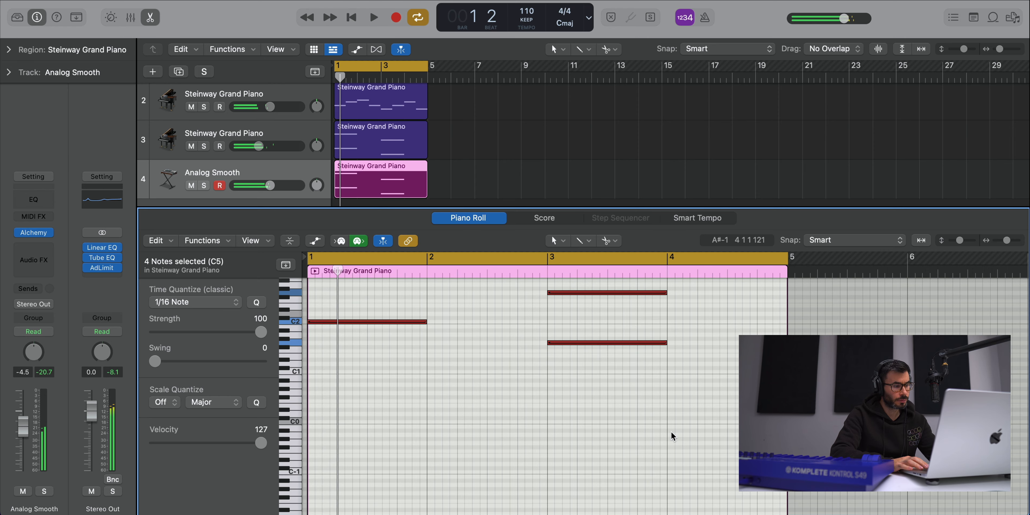
{"action": "key", "text": "alt+shift+Down"}
{"action": "key", "text": "e"}
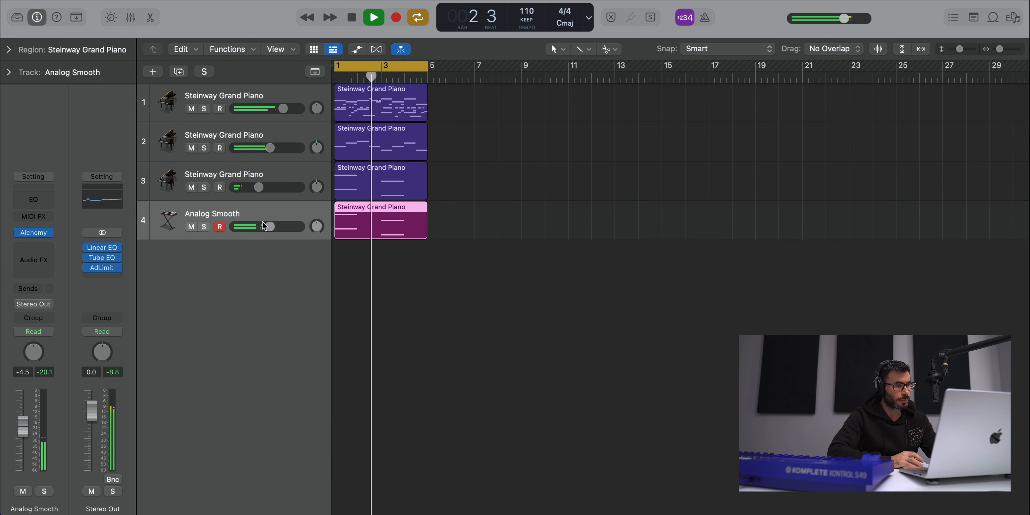
- Lower the Analog Smooth track to -6.8 dB and shorten its four notes to two beats each
{"action": "left_click_drag", "start_coordinate": [270, 226], "coordinate": [265, 227]}
{"action": "double_click", "coordinate": [365, 231]}
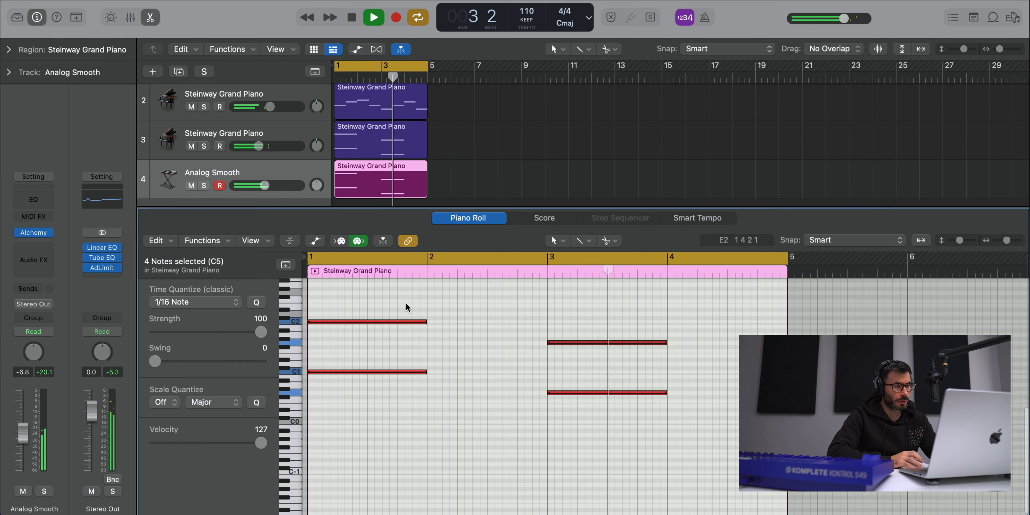
{"action": "key", "text": "space"}
{"action": "left_click_drag", "start_coordinate": [387, 308], "coordinate": [664, 439]}
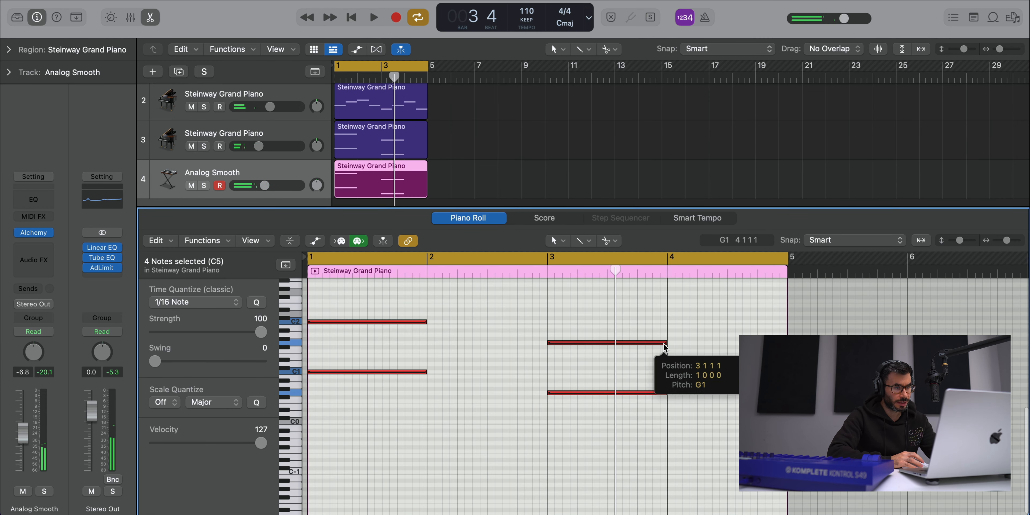
{"action": "left_click_drag", "start_coordinate": [664, 347], "coordinate": [606, 351]}
{"action": "key", "text": "space"}
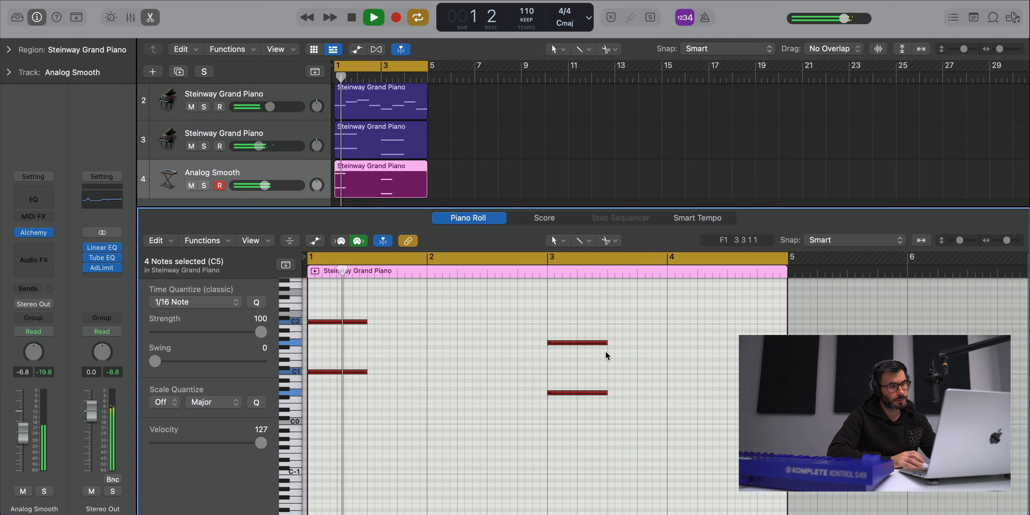
{"action": "key", "text": "e"}
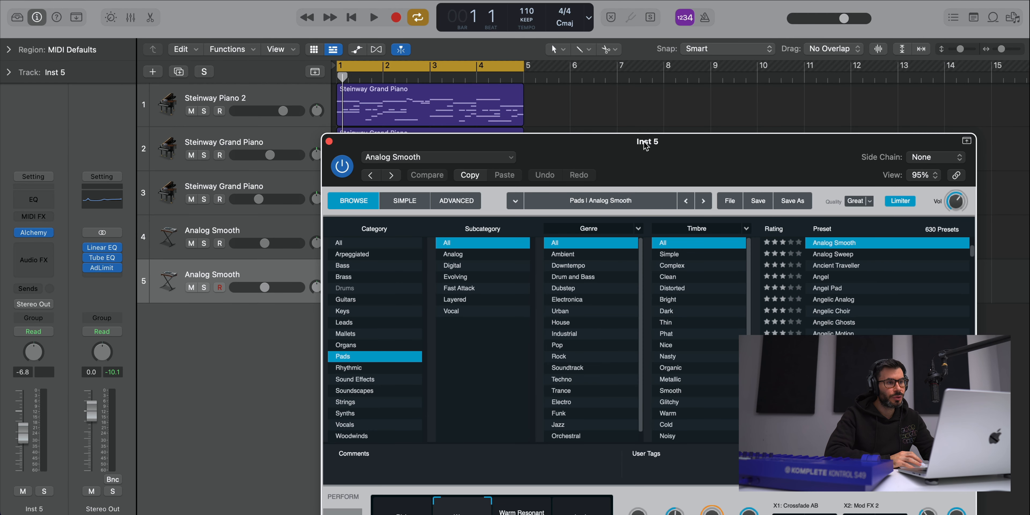
- Filter the Inst 5 Alchemy presets to the Soundscapes category and search for "reverse"
{"action": "left_click_drag", "start_coordinate": [645, 146], "coordinate": [513, 26]}
{"action": "left_click", "coordinate": [240, 270]}
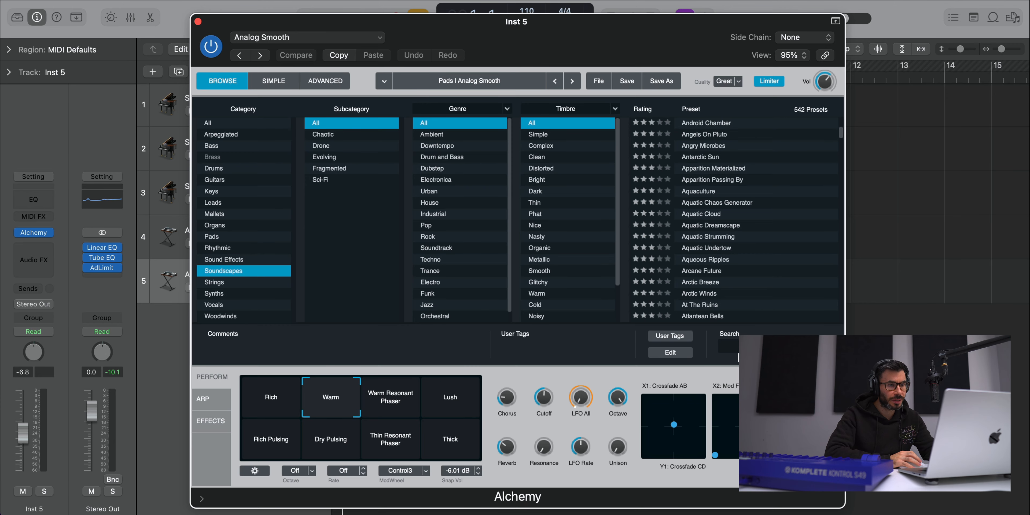
{"action": "type", "text": "star"}
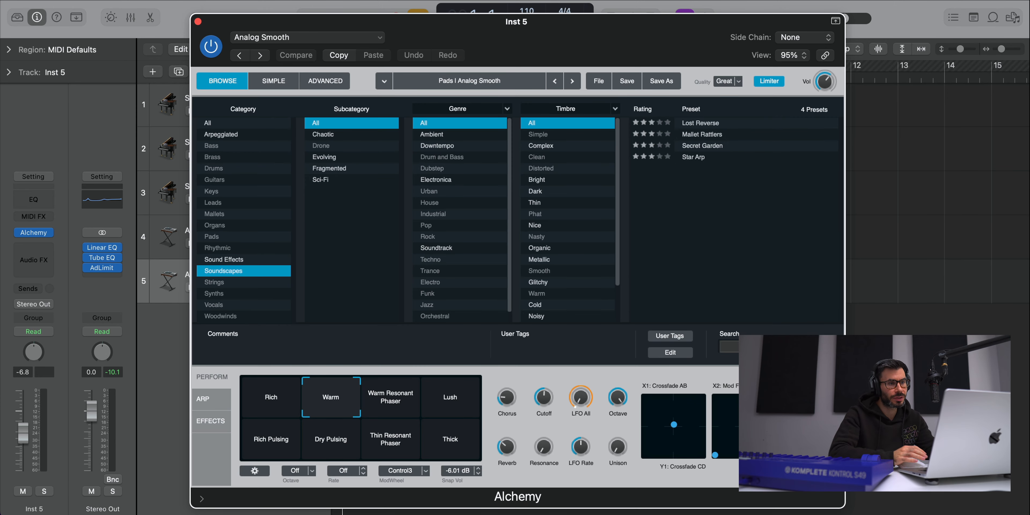
- Copy the Analog Smooth region from track 4 to track 5 and force its four notes legato to last two bars each
{"action": "left_click_drag", "start_coordinate": [528, 48], "coordinate": [874, 292]}
{"action": "left_click_drag", "start_coordinate": [435, 242], "coordinate": [434, 271]}
{"action": "double_click", "coordinate": [430, 276]}
{"action": "left_click", "coordinate": [413, 380]}
{"action": "key", "text": "super+a"}
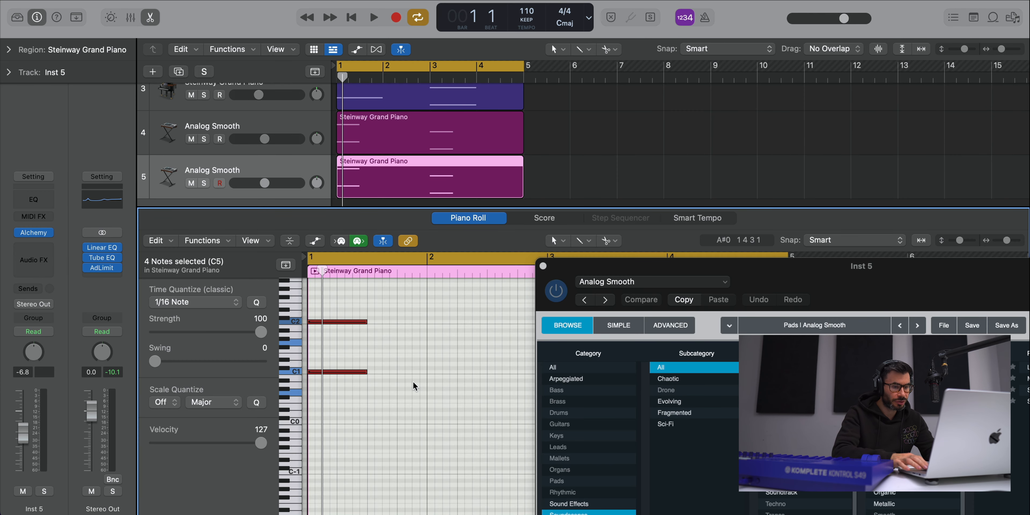
{"action": "key", "text": "shift+backslash"}
- Solo track 5, play from the start and transpose its four notes up one octave
{"action": "key", "text": "Return"}
{"action": "key", "text": "s"}
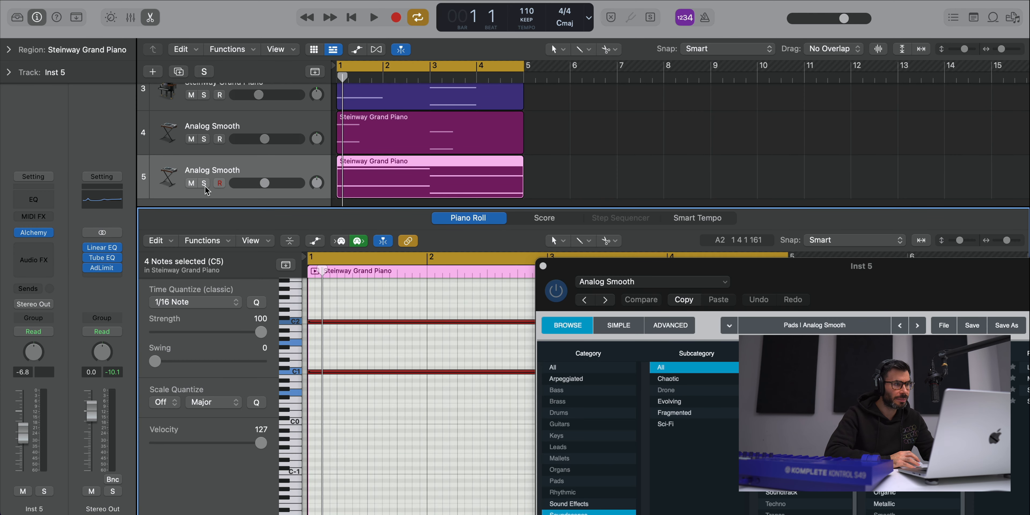
{"action": "left_click_drag", "start_coordinate": [931, 282], "coordinate": [565, 39]}
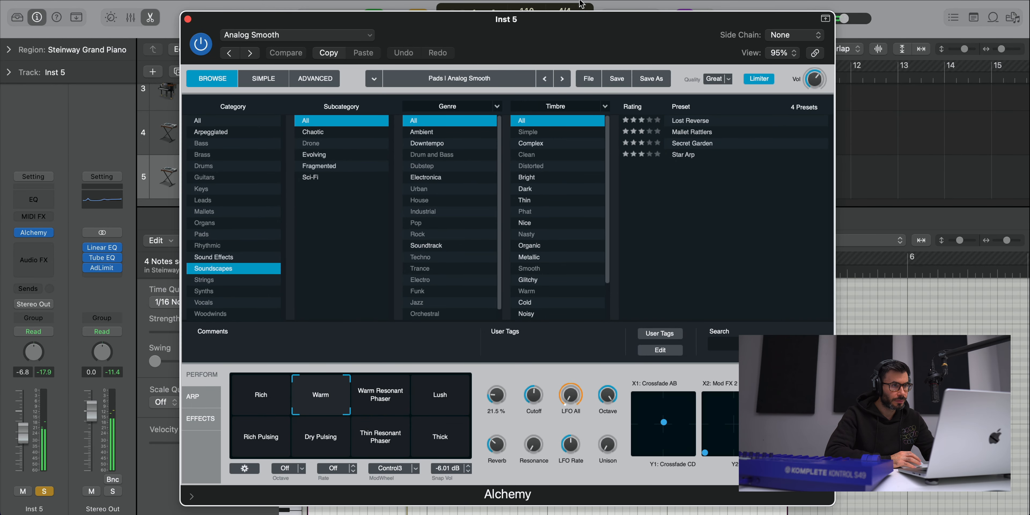
{"action": "left_click_drag", "start_coordinate": [581, 4], "coordinate": [867, 52]}
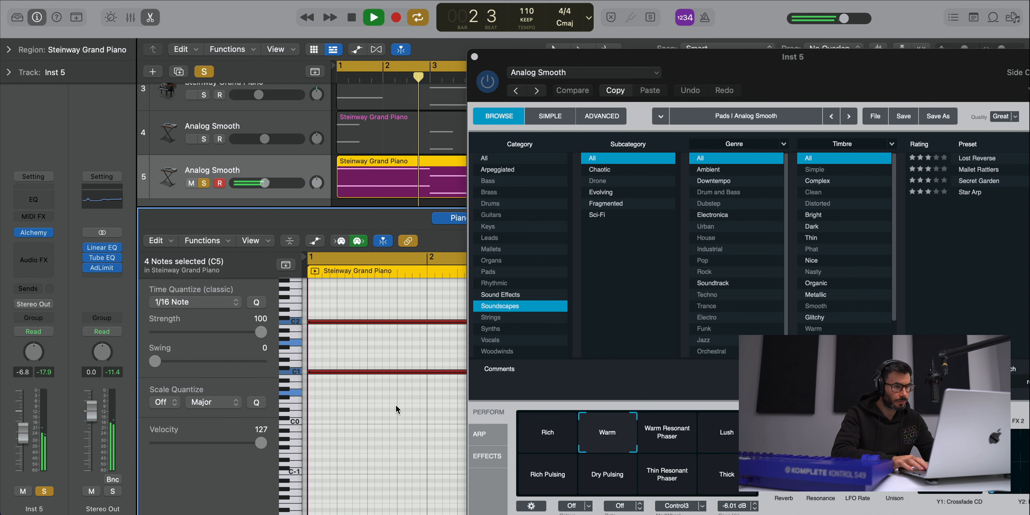
{"action": "key", "text": "alt+shift+Up"}
{"action": "key", "text": "space"}
{"action": "key", "text": "space"}
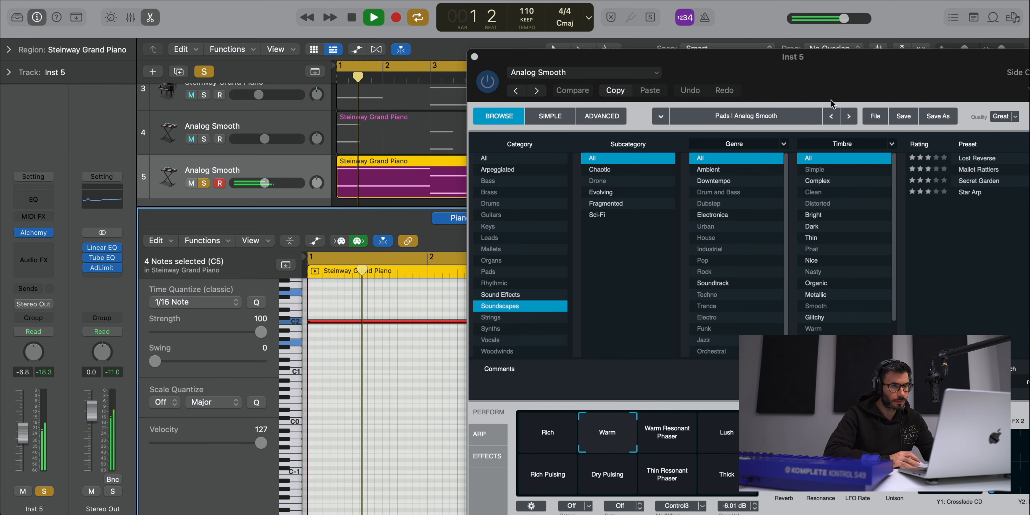
- Load the Lost Reverse soundscape preset on track 5 and choose its Deeper variation
{"action": "left_click_drag", "start_coordinate": [830, 103], "coordinate": [642, 37]}
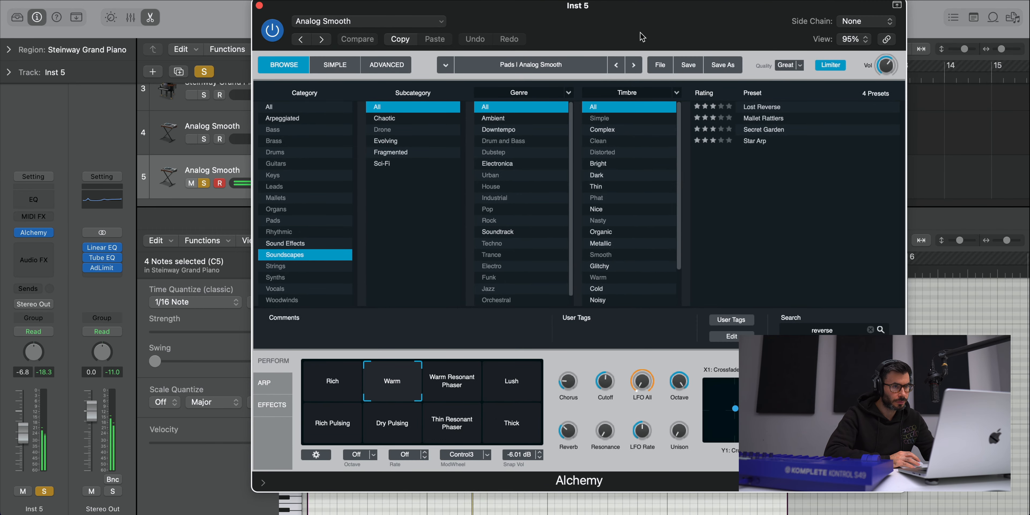
{"action": "left_click", "coordinate": [779, 107]}
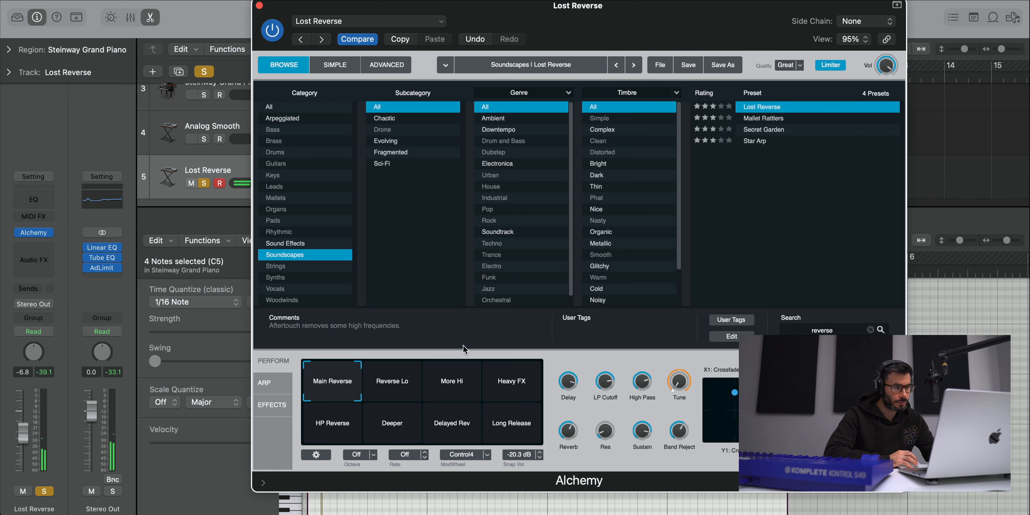
{"action": "left_click", "coordinate": [398, 392]}
{"action": "left_click", "coordinate": [400, 435]}
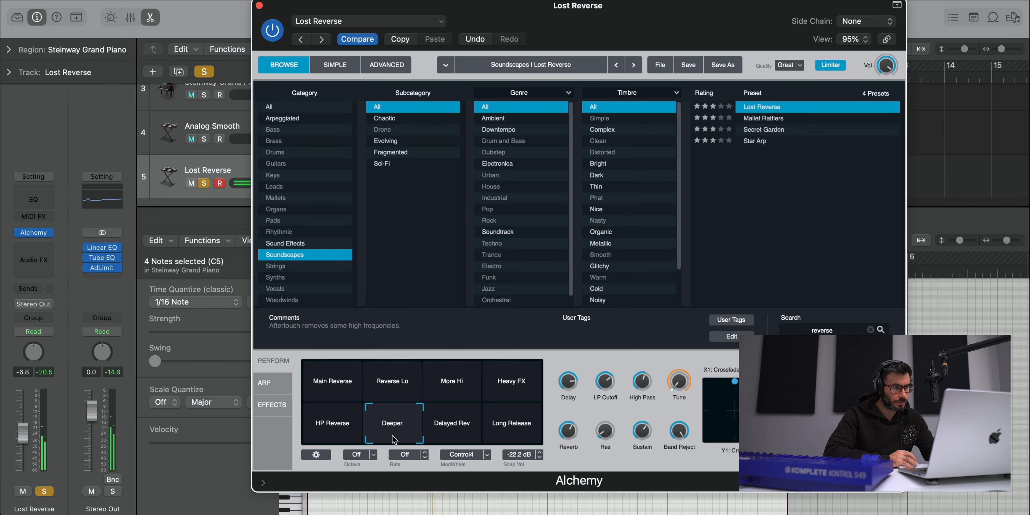
{"action": "left_click", "coordinate": [259, 6]}
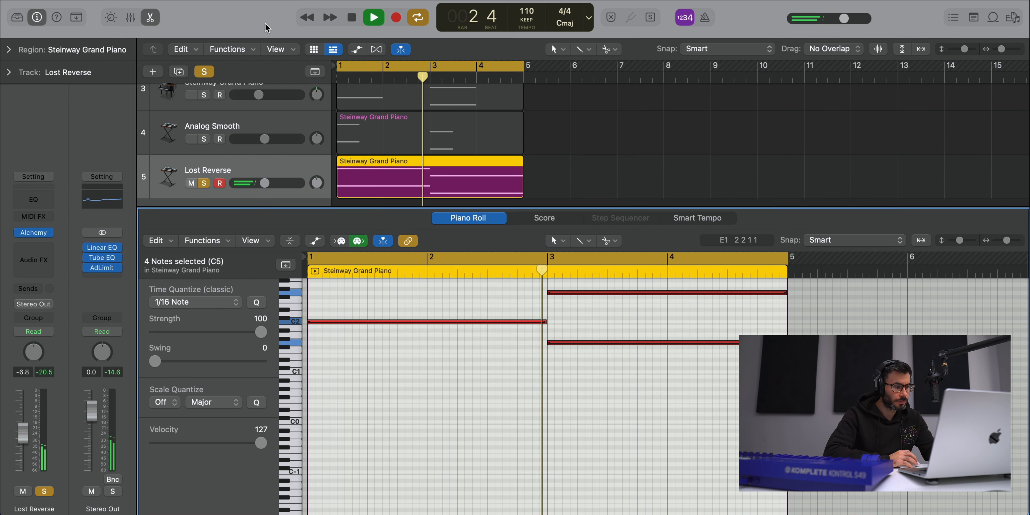
{"action": "key", "text": "e"}
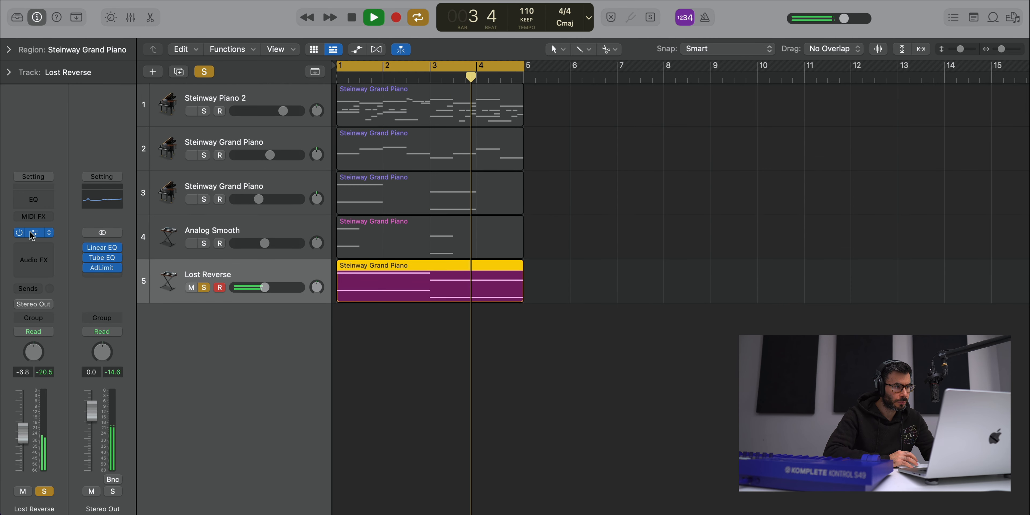
{"action": "key", "text": "v"}
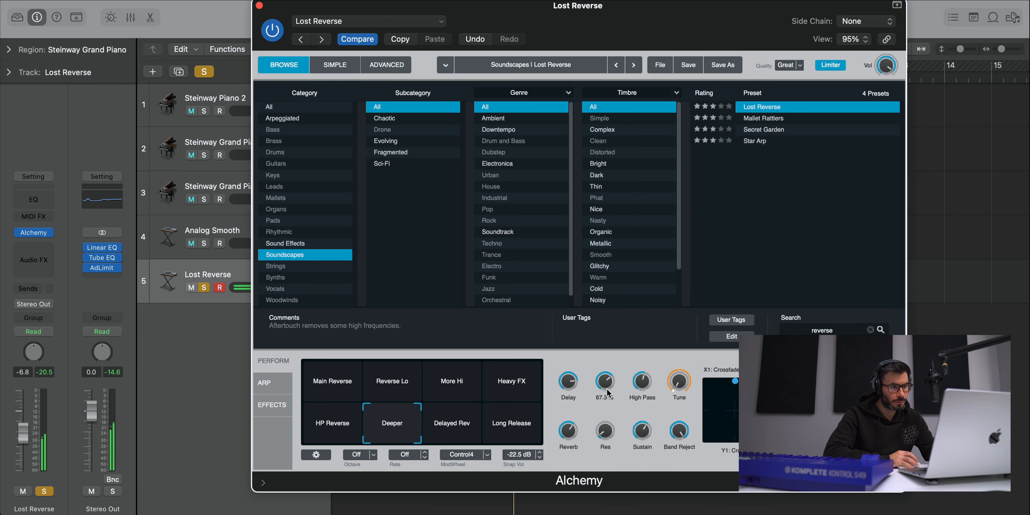
{"action": "left_click", "coordinate": [259, 6]}
- Unsolo the Lost Reverse track and compare the mix with the track muted and unmuted
{"action": "left_click", "coordinate": [203, 287]}
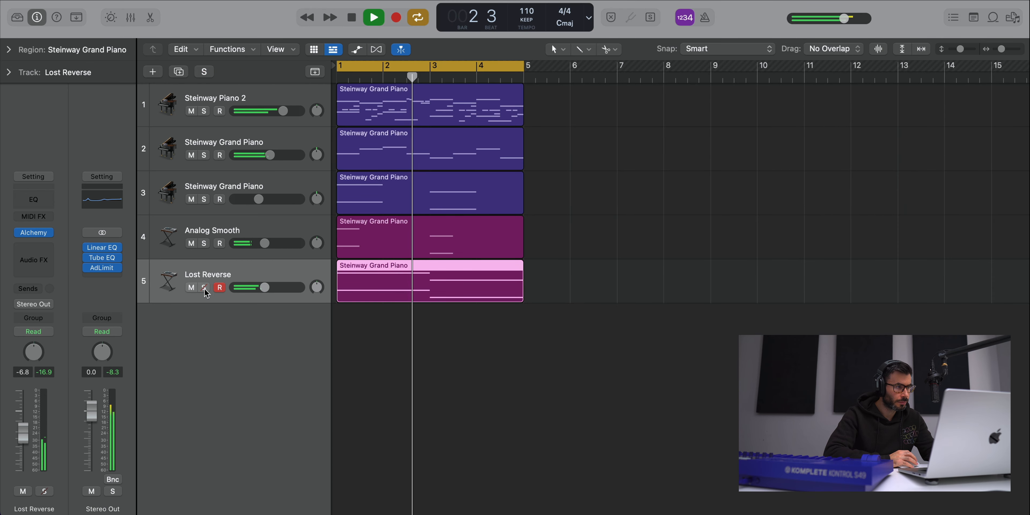
{"action": "double_click", "coordinate": [451, 285]}
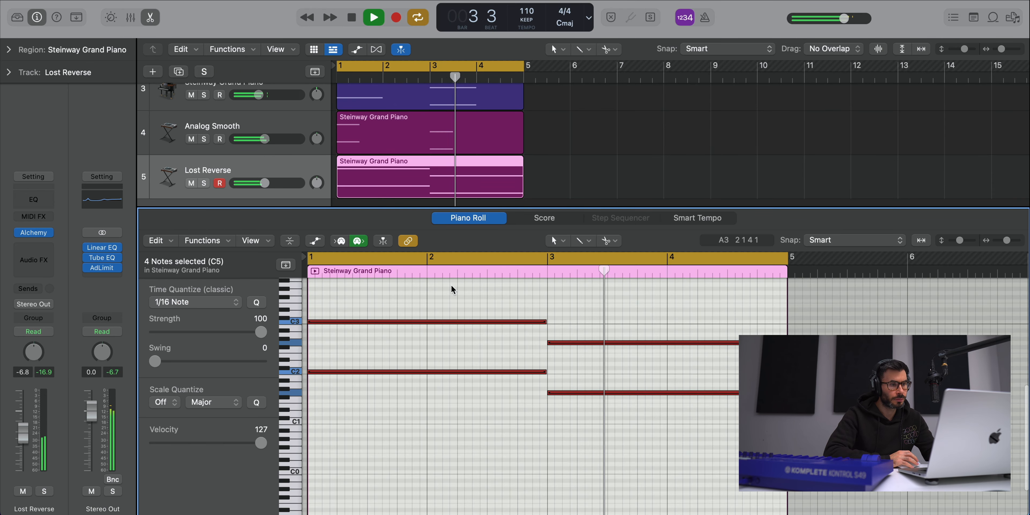
{"action": "left_click", "coordinate": [191, 183]}
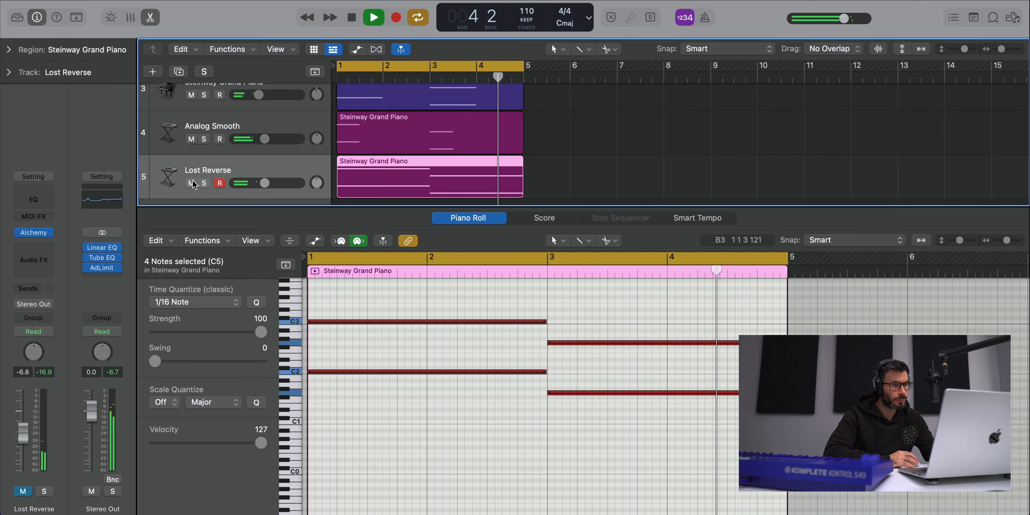
{"action": "left_click", "coordinate": [192, 184]}
{"action": "key", "text": "e"}
- Lower the Lost Reverse track volume to -10.0 dB and stop playback
{"action": "left_click_drag", "start_coordinate": [264, 287], "coordinate": [259, 286]}
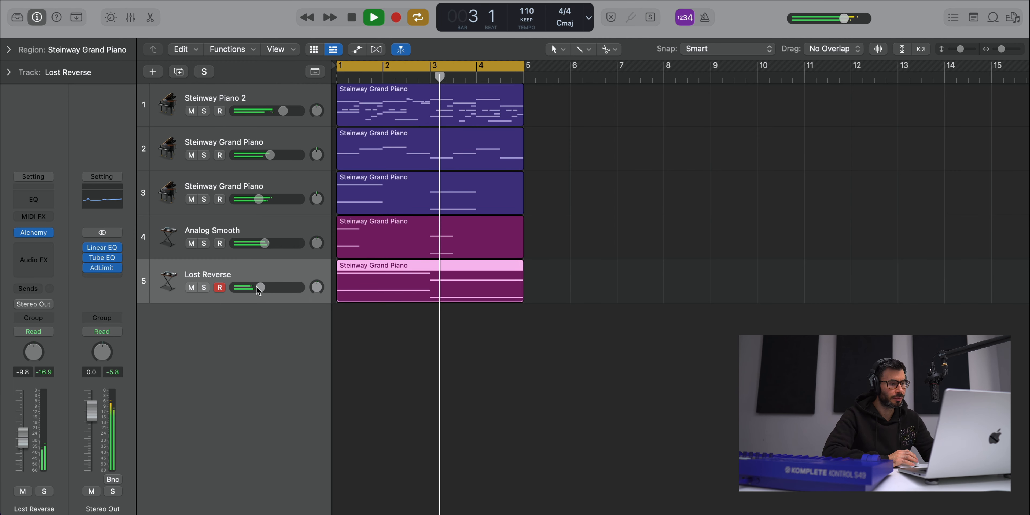
{"action": "left_click_drag", "start_coordinate": [257, 286], "coordinate": [256, 287]}
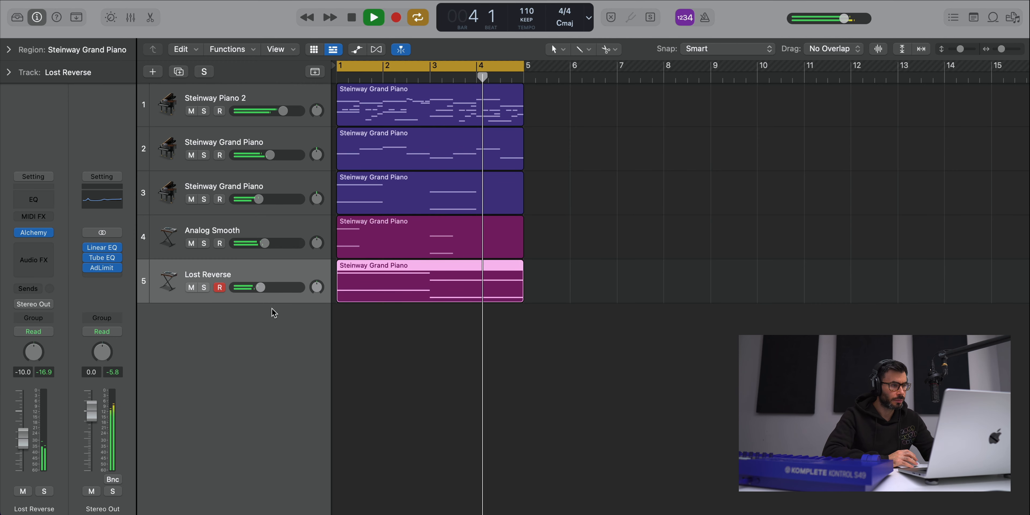
{"action": "key", "text": "super+Up"}
{"action": "key", "text": "space"}
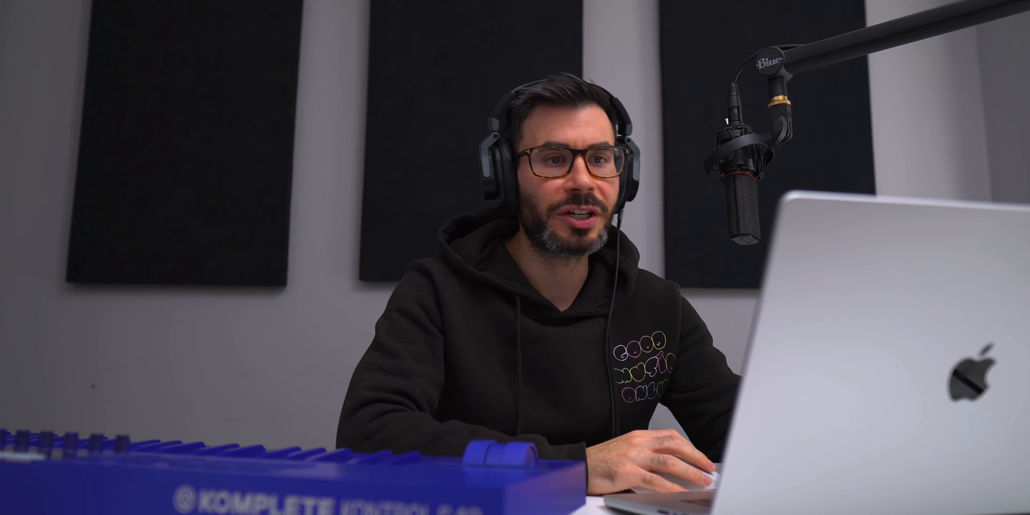
- Browse the Im A Music Mogul drum kits to the Astro Drums SNARES folder and audition the second snare sample
{"action": "left_click", "coordinate": [1013, 20]}
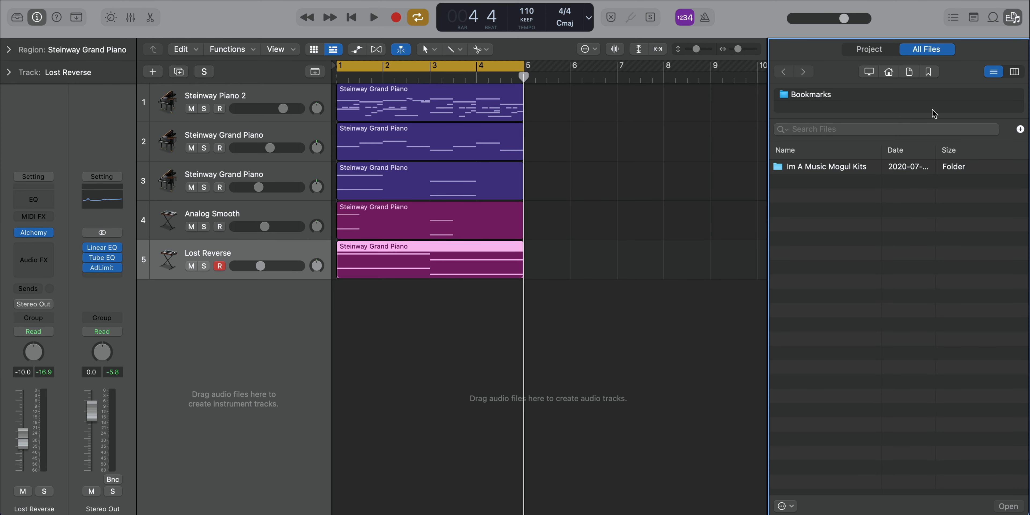
{"action": "double_click", "coordinate": [847, 167]}
{"action": "double_click", "coordinate": [831, 167]}
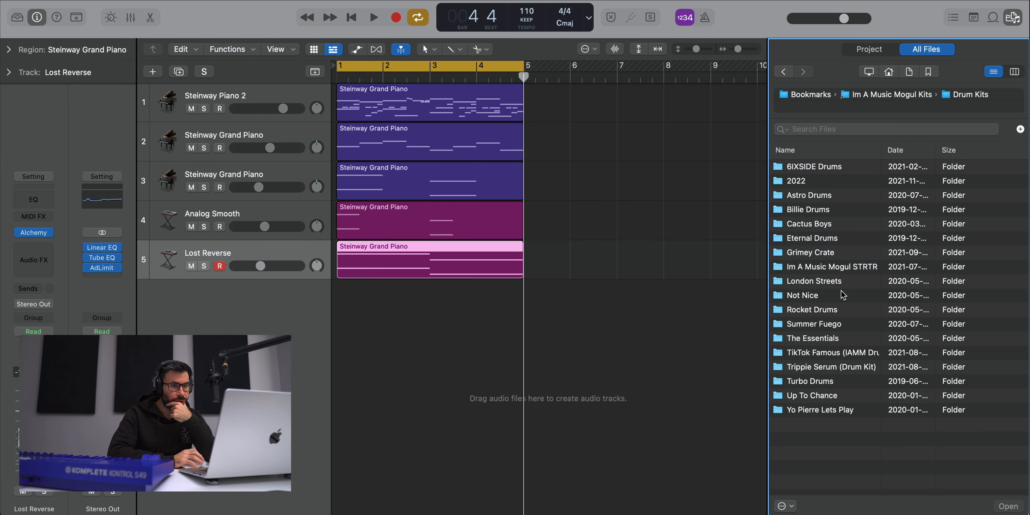
{"action": "double_click", "coordinate": [813, 196]}
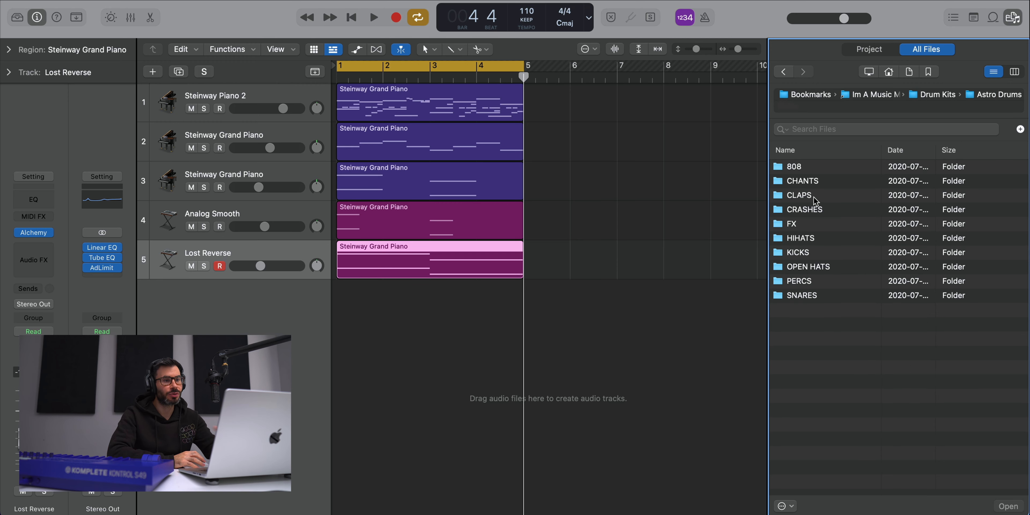
{"action": "double_click", "coordinate": [803, 296]}
{"action": "left_click", "coordinate": [839, 181]}
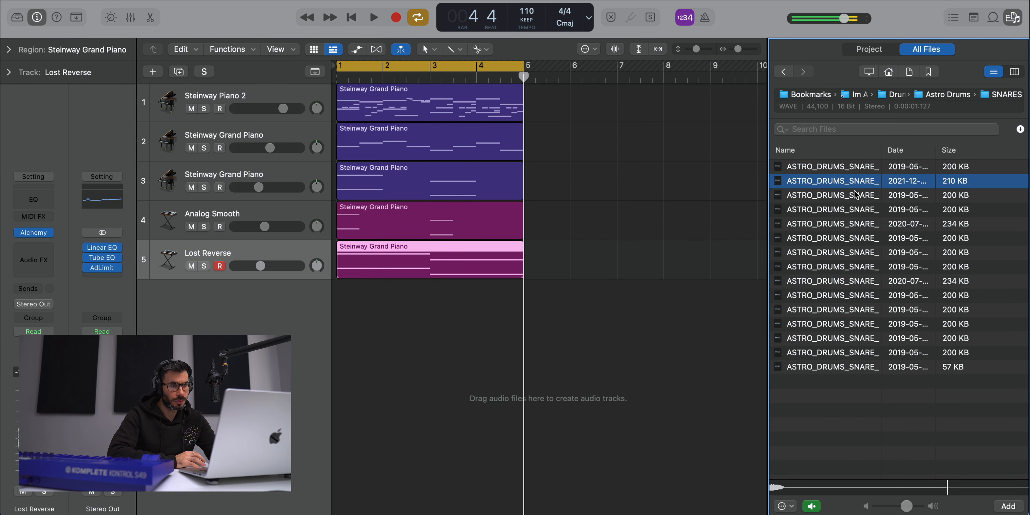
- Create a new Drum Machine Designer track from the ASTRO_DRUMS_SNARE_2 sample below the Lost Reverse track
{"action": "left_click_drag", "start_coordinate": [855, 182], "coordinate": [185, 328]}
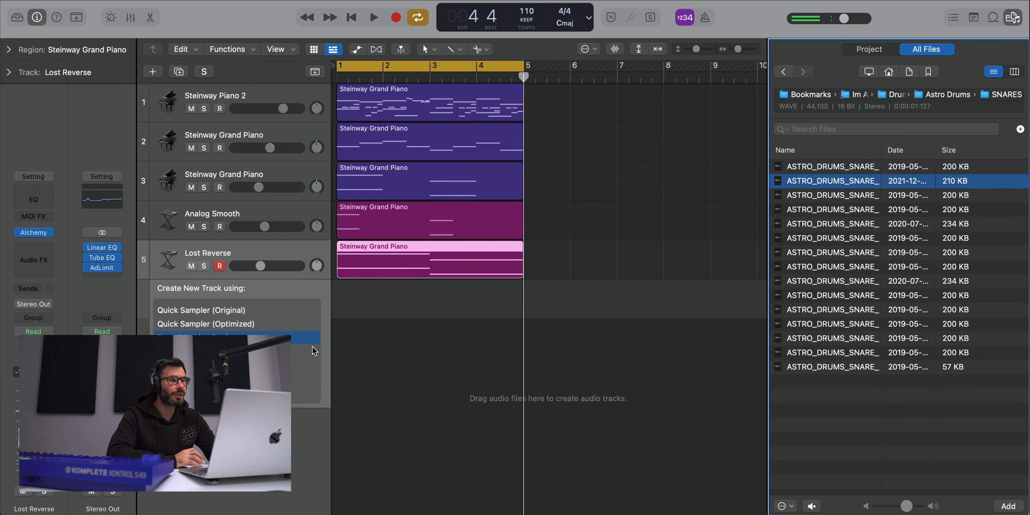
{"action": "left_click_drag", "start_coordinate": [314, 350], "coordinate": [333, 349]}
{"action": "left_click", "coordinate": [43, 43]}
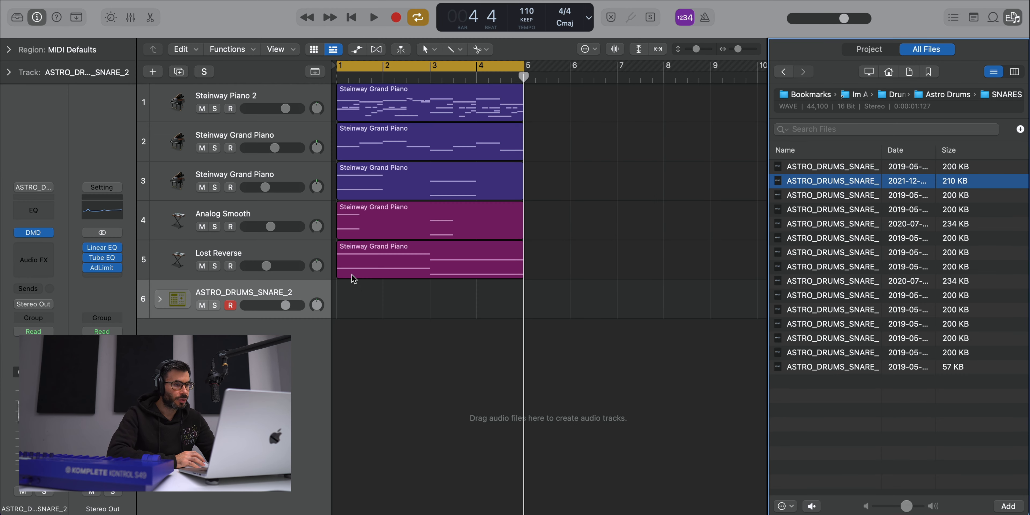
- Expand the snare drum machine track, create a pattern region on its sub-track and place a hit on step 9
{"action": "left_click", "coordinate": [160, 299]}
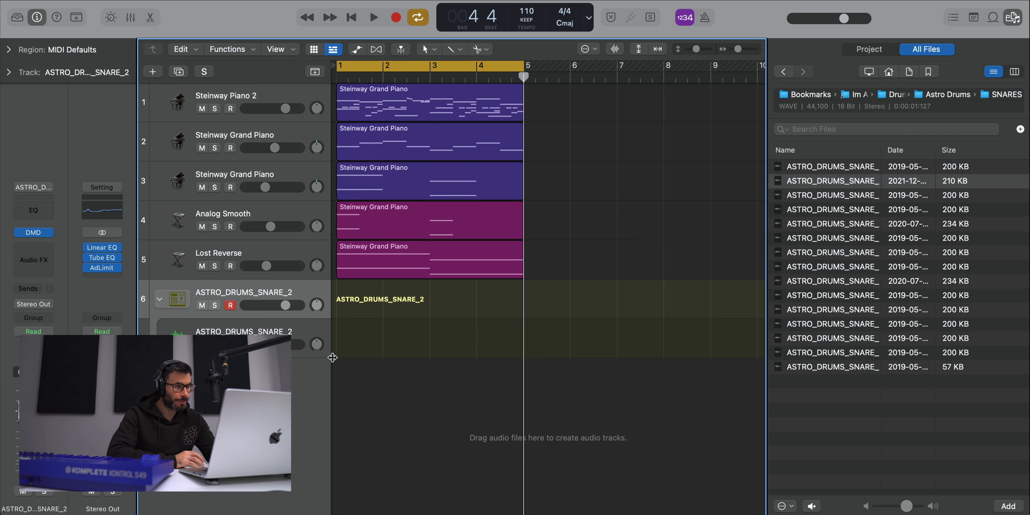
{"action": "right_click", "coordinate": [355, 342]}
{"action": "left_click", "coordinate": [385, 360]}
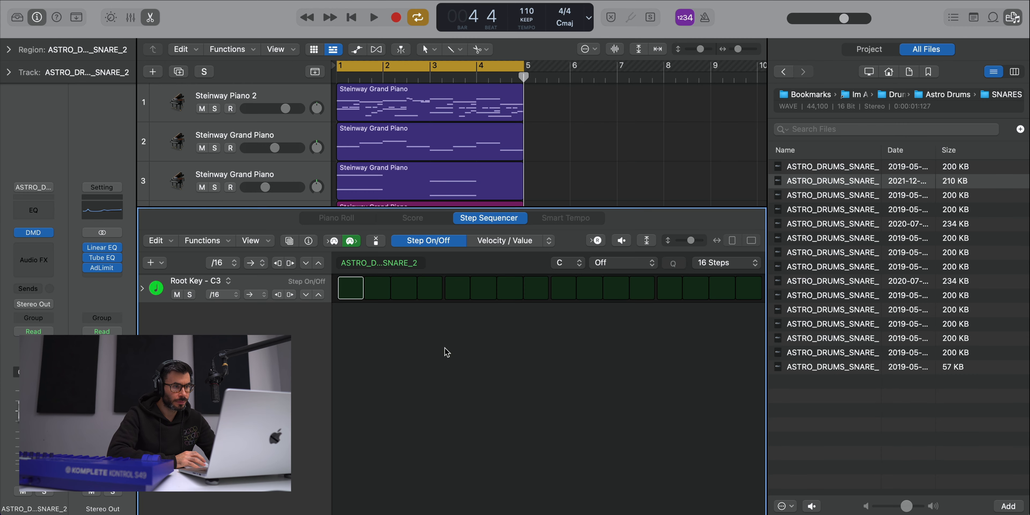
{"action": "key", "text": "space"}
{"action": "left_click", "coordinate": [558, 292]}
{"action": "key", "text": "space"}
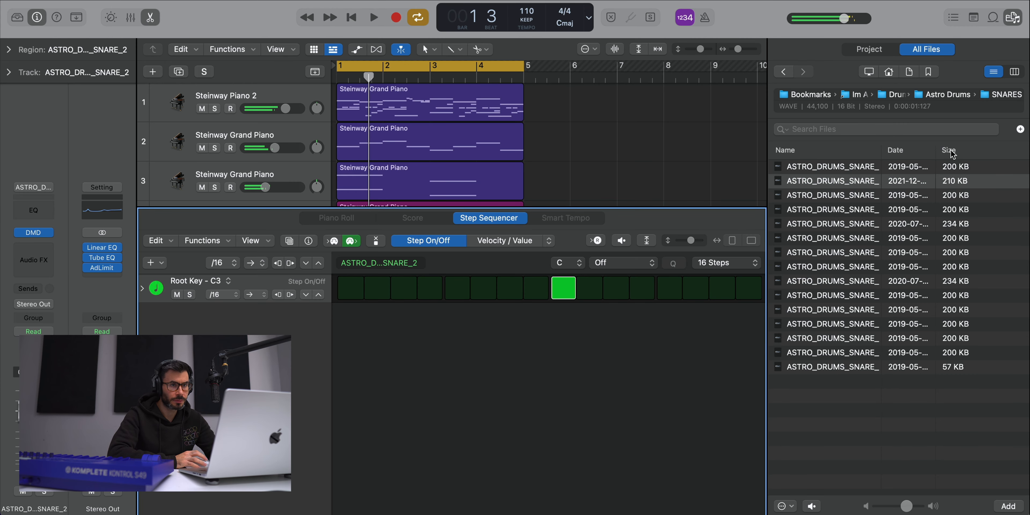
- Close the file browser, check the channel strips in the mixer and play the snare with the mix
{"action": "left_click", "coordinate": [1012, 18]}
{"action": "key", "text": "x"}
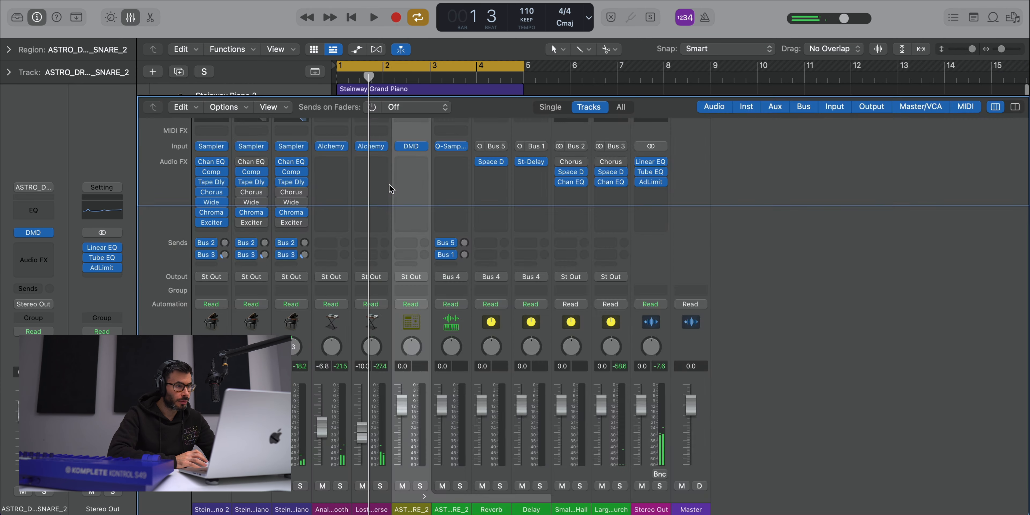
{"action": "key", "text": "x"}
{"action": "key", "text": "space"}
- Extend the snare pattern to 32 steps and add an extra hit on step 19 during playback
{"action": "left_click", "coordinate": [343, 338]}
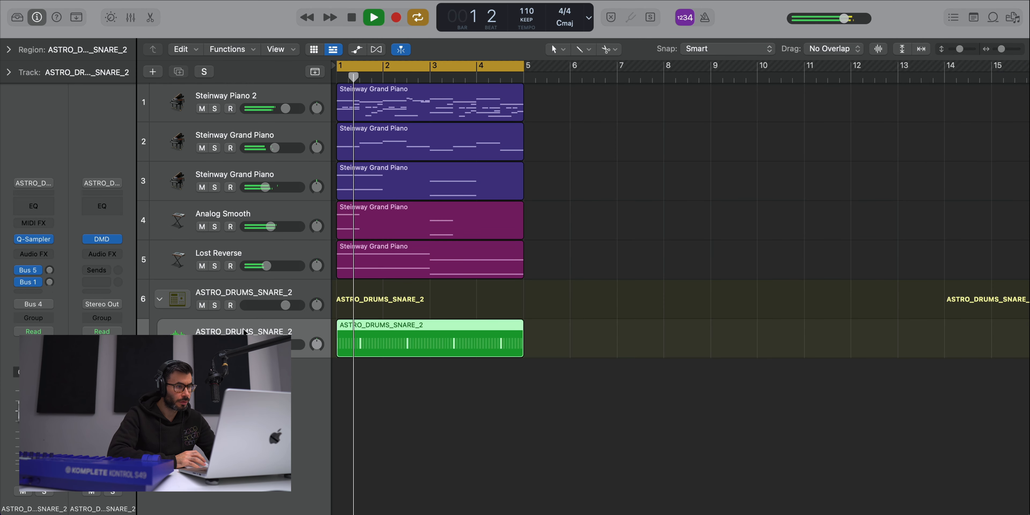
{"action": "key", "text": "e"}
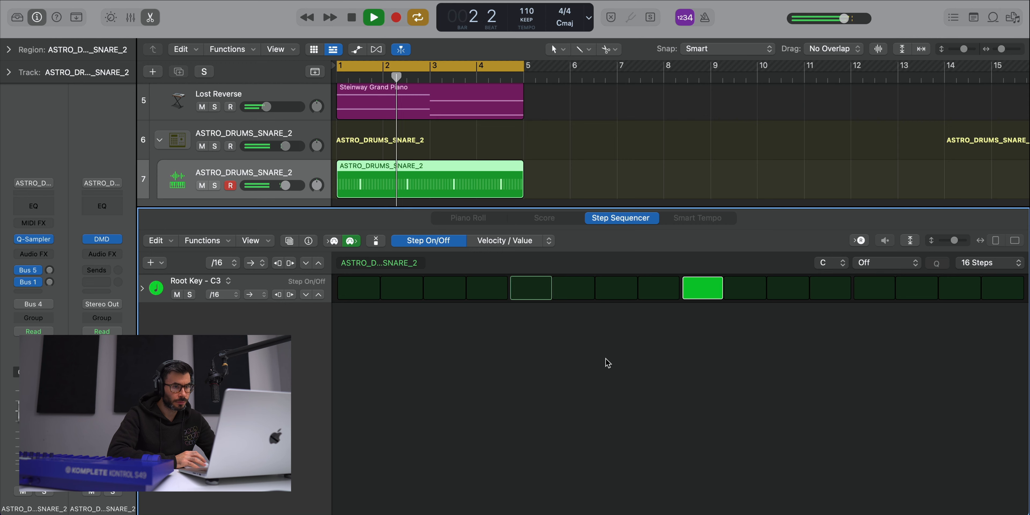
{"action": "left_click", "coordinate": [967, 268]}
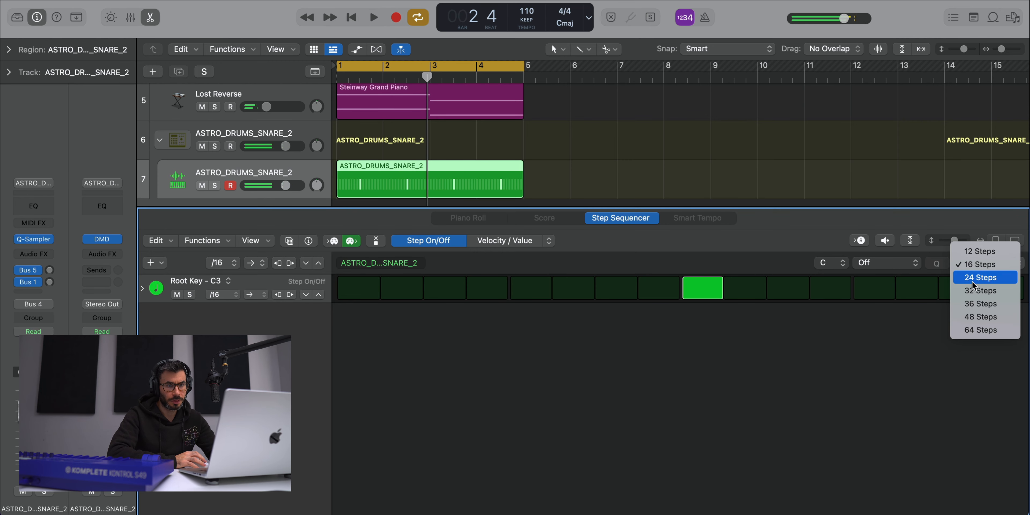
{"action": "left_click", "coordinate": [974, 291]}
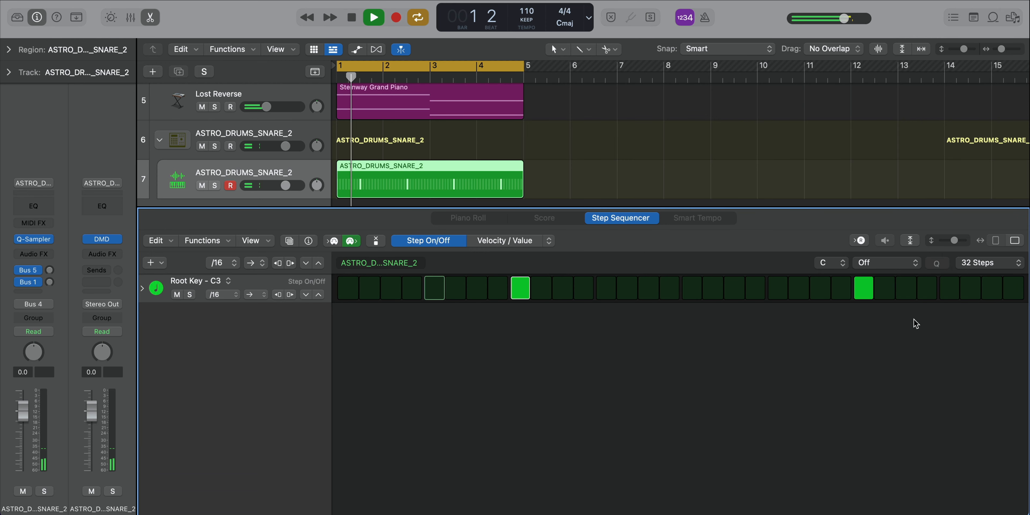
{"action": "left_click", "coordinate": [733, 288]}
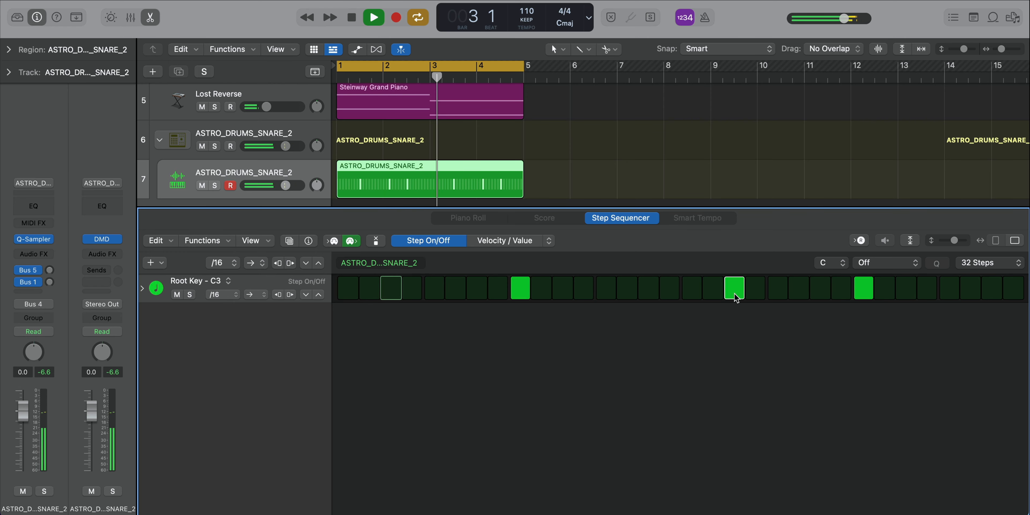
{"action": "key", "text": "e"}
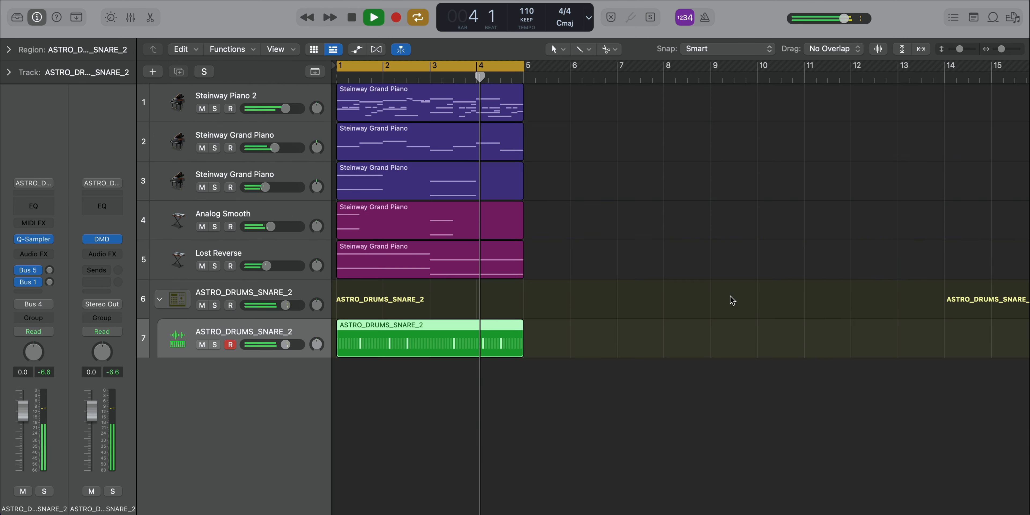
- Lower the ASTRO_DRUMS_SNARE_2 sub-track's volume to -4.1 dB during playback, and stop the playback
{"action": "left_click_drag", "start_coordinate": [285, 345], "coordinate": [275, 344]}
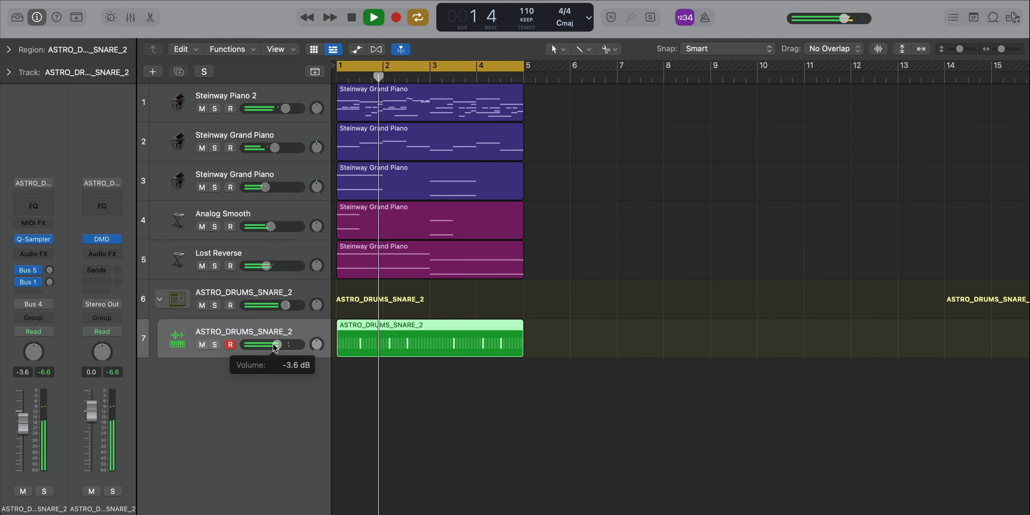
{"action": "double_click", "coordinate": [276, 344]}
{"action": "type", "text": "-4.1"}
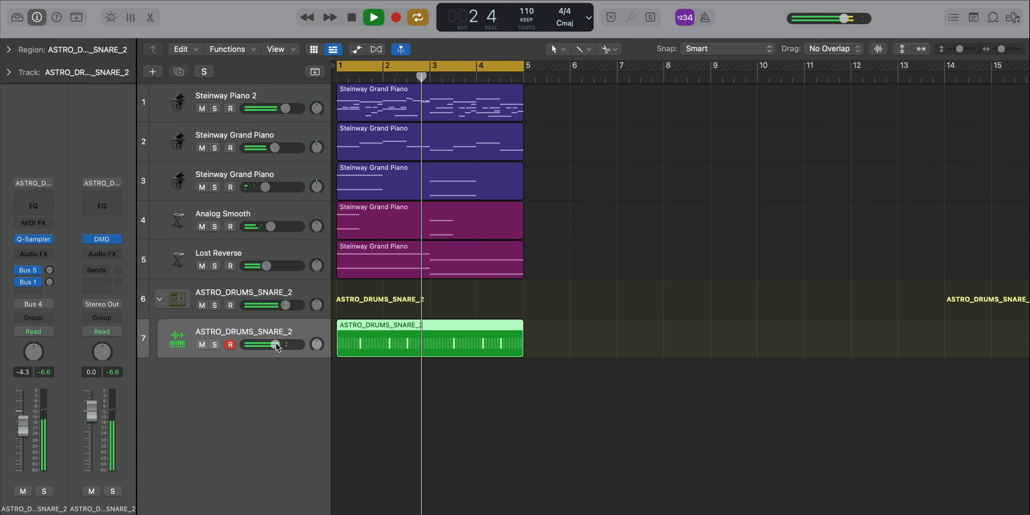
{"action": "key", "text": "Return"}
{"action": "key", "text": "space"}
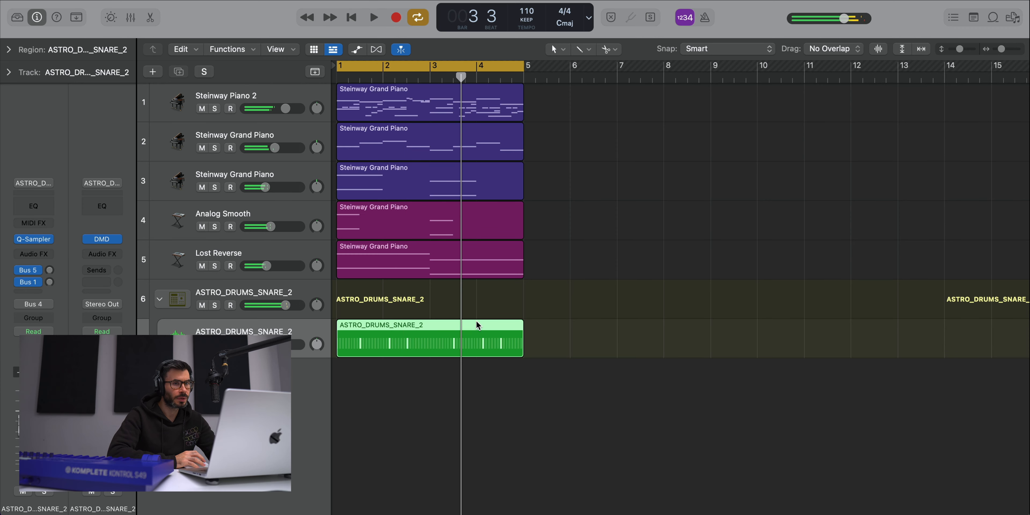
- Add the ASTRO_DRUMS_OPENHAT_2 sample from the Astro Drums OPEN HATS folder to the snare's Drum Machine Designer track
{"action": "left_click", "coordinate": [1010, 17]}
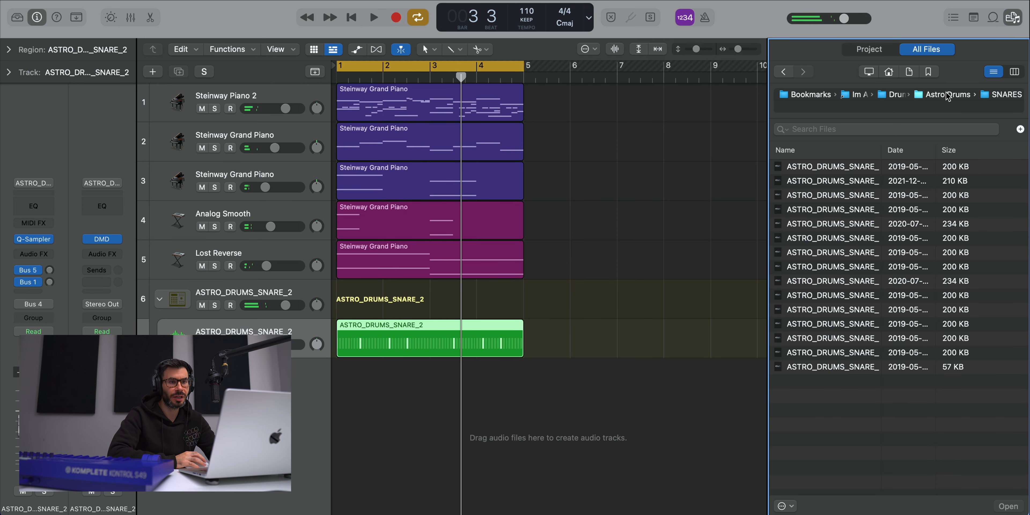
{"action": "left_click", "coordinate": [946, 96]}
{"action": "double_click", "coordinate": [808, 266]}
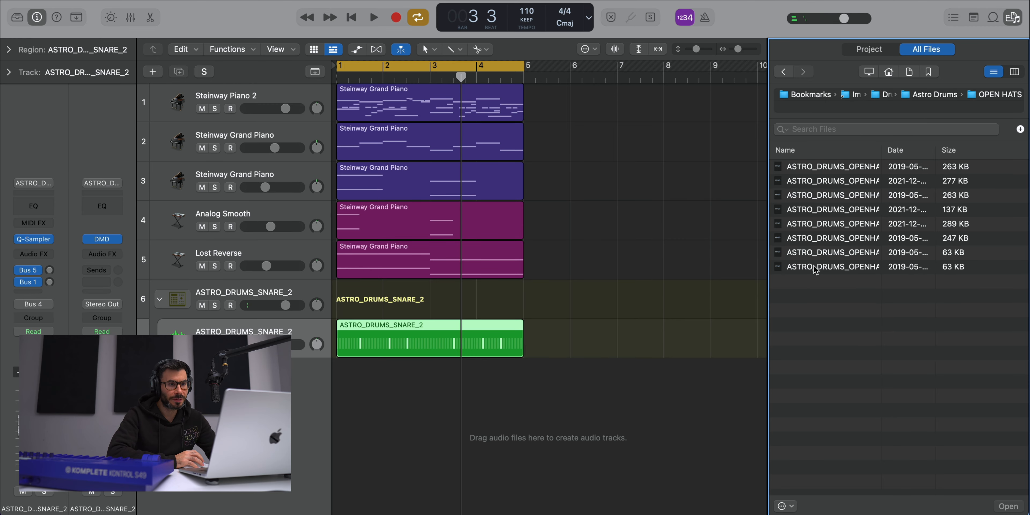
{"action": "left_click", "coordinate": [837, 195]}
{"action": "left_click_drag", "start_coordinate": [802, 170], "coordinate": [97, 302]}
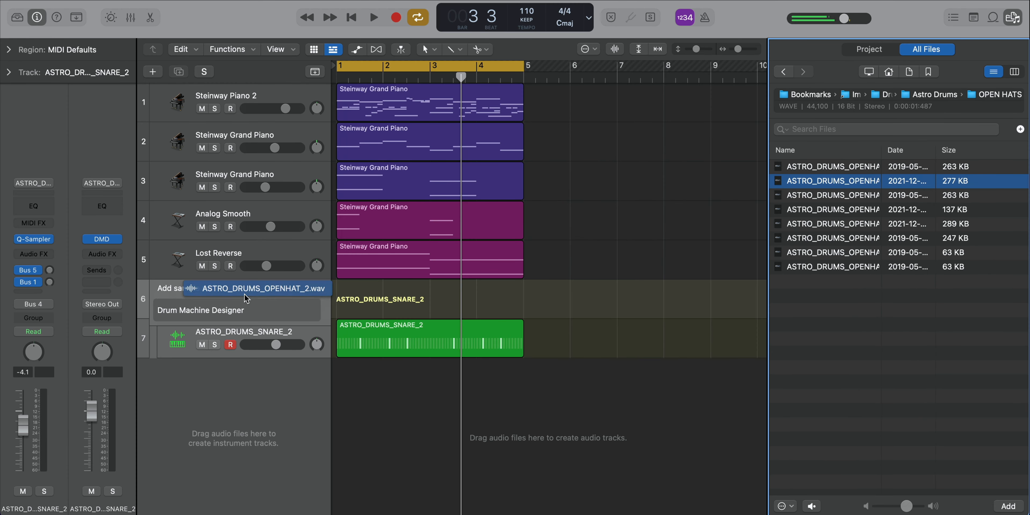
{"action": "left_click_drag", "start_coordinate": [245, 295], "coordinate": [252, 313]}
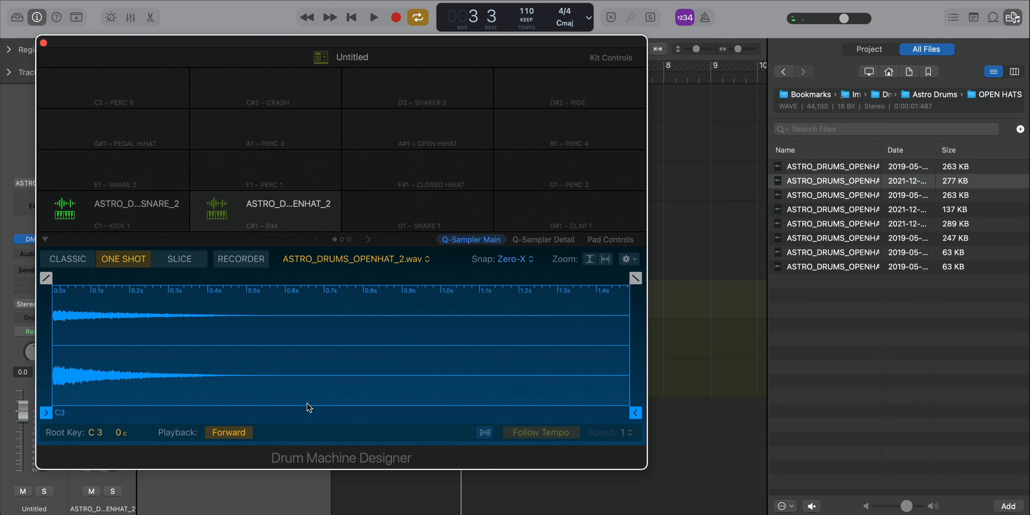
{"action": "key", "text": "super+w"}
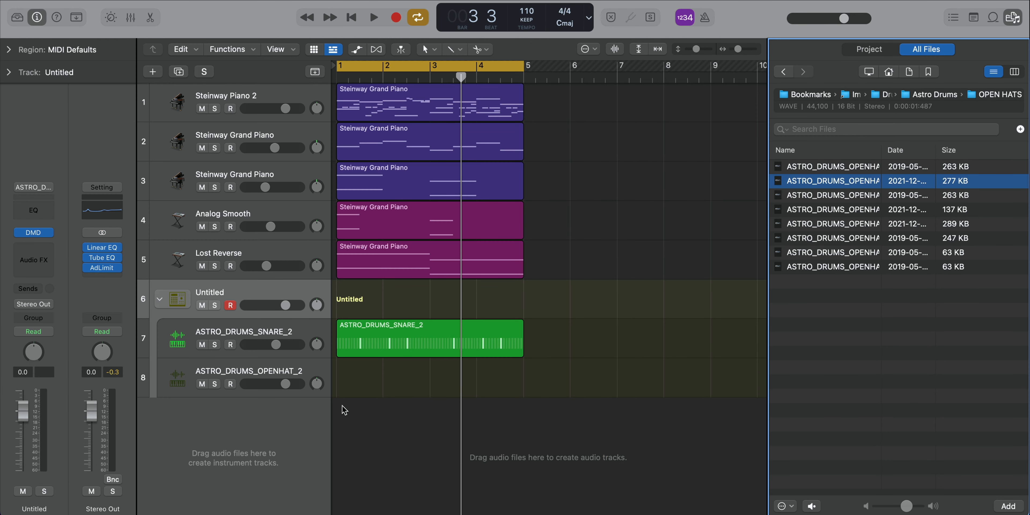
{"action": "right_click", "coordinate": [352, 380]}
{"action": "left_click", "coordinate": [360, 386]}
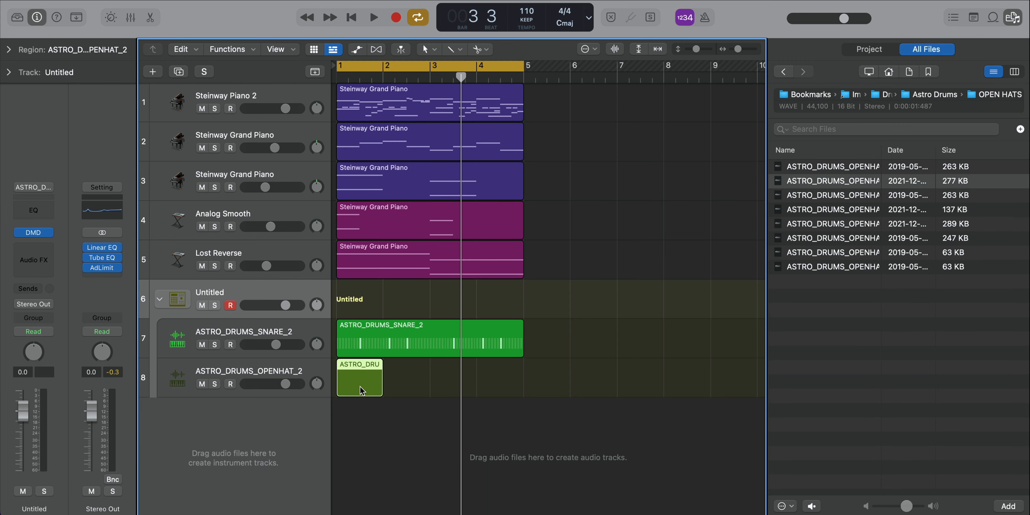
{"action": "key", "text": "super+z"}
- Create a pattern region on the ASTRO_DRUMS_OPENHAT_2 sub-track, place a hit on step 5 and play it with the mix
{"action": "right_click", "coordinate": [359, 381]}
{"action": "left_click", "coordinate": [375, 402]}
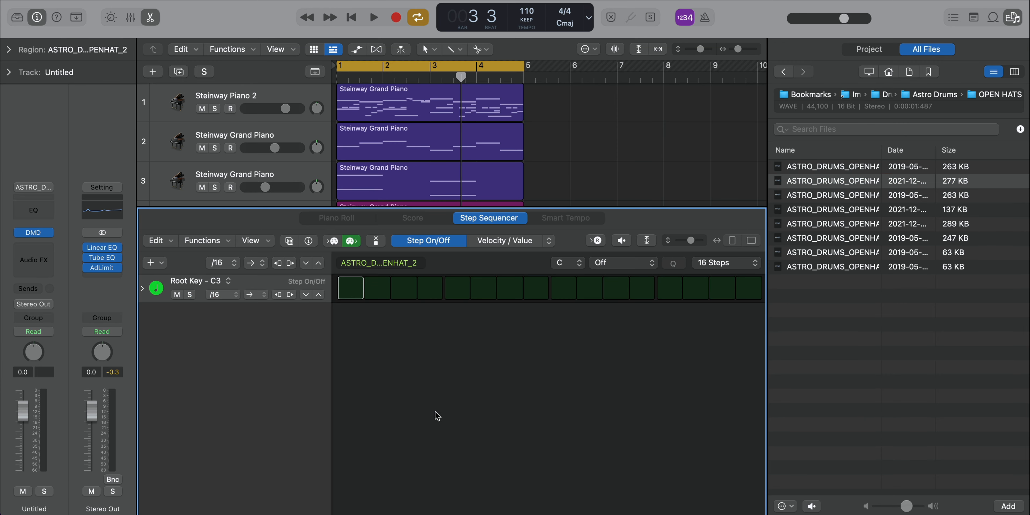
{"action": "left_click", "coordinate": [460, 287]}
{"action": "key", "text": "space"}
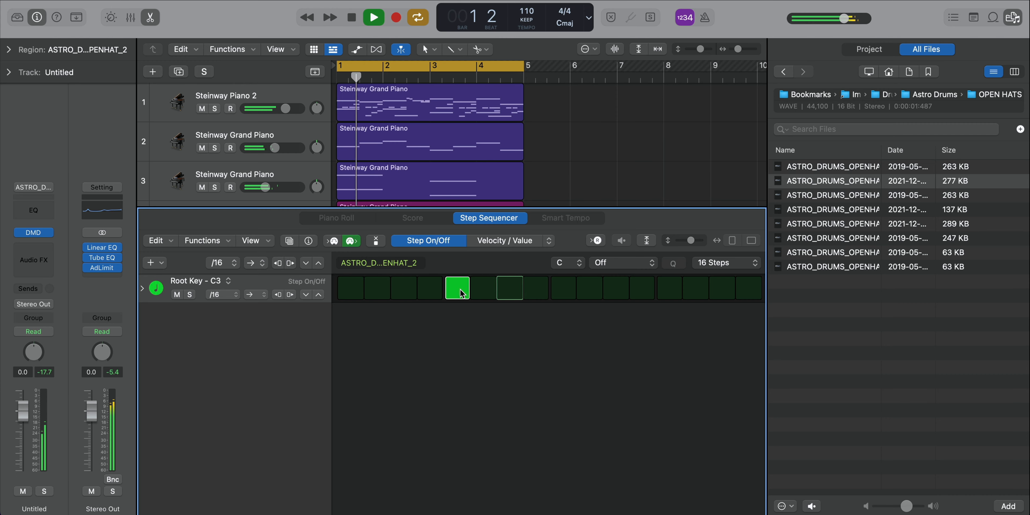
{"action": "key", "text": "e"}
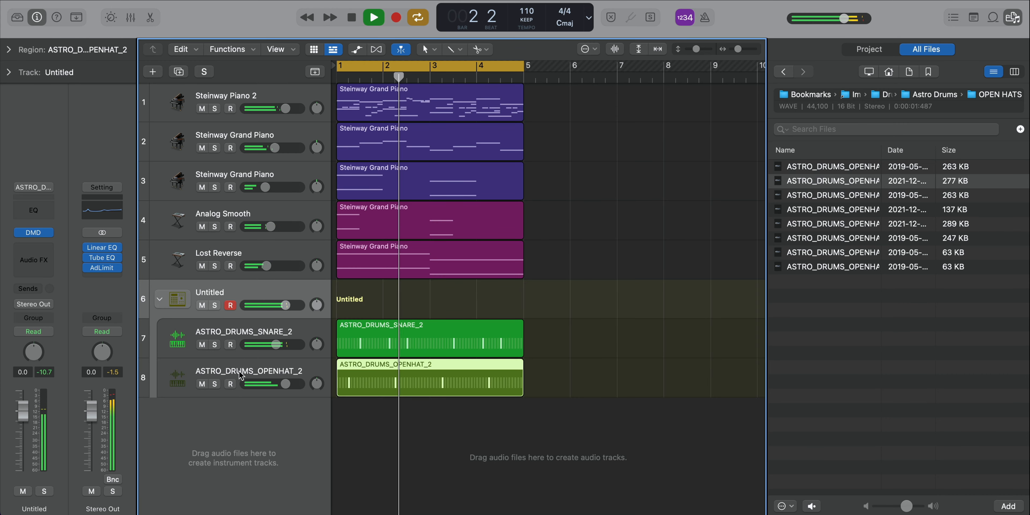
- In the OPENHAT_2 track's Quick Sampler, shorten the sample end to about 0.249 s and add a fade-out of about 0.104 s
{"action": "left_click", "coordinate": [219, 387]}
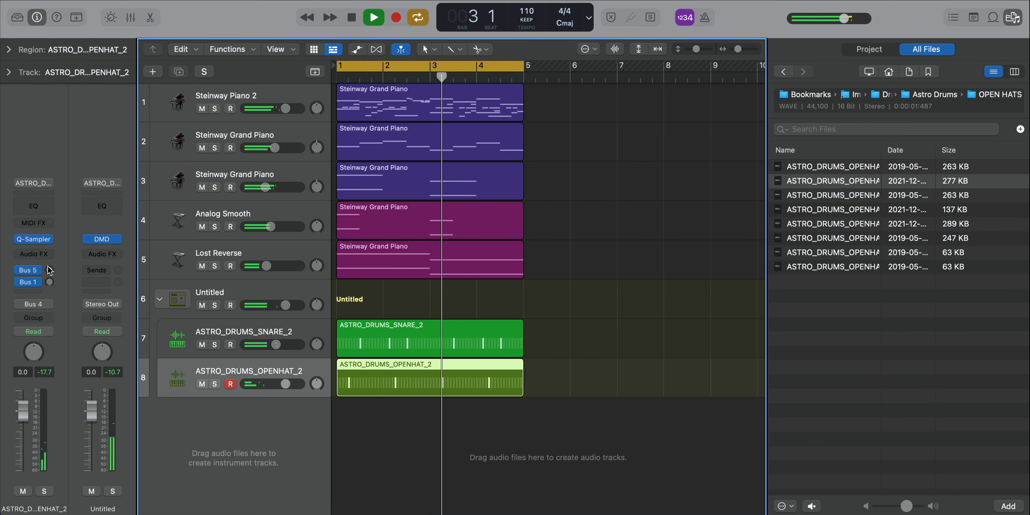
{"action": "left_click", "coordinate": [34, 239]}
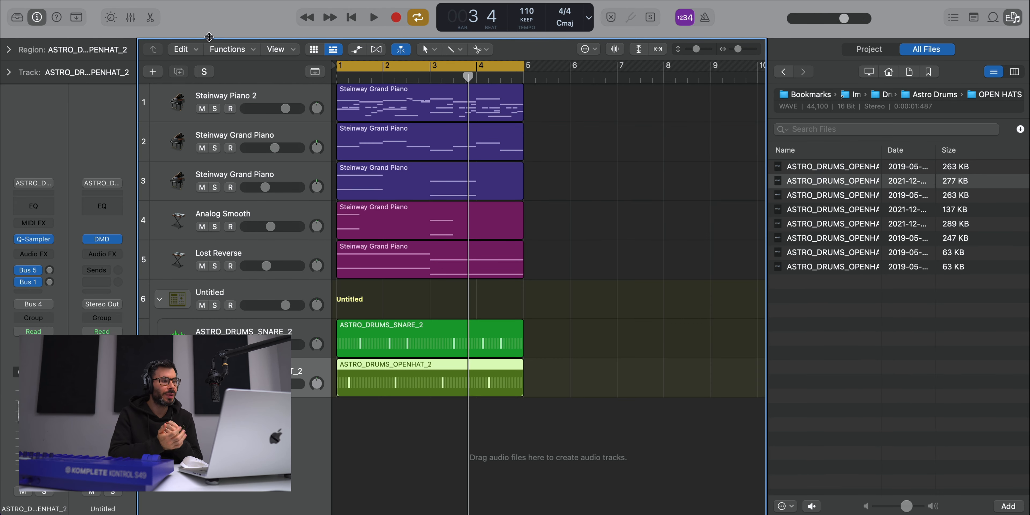
{"action": "left_click", "coordinate": [35, 239]}
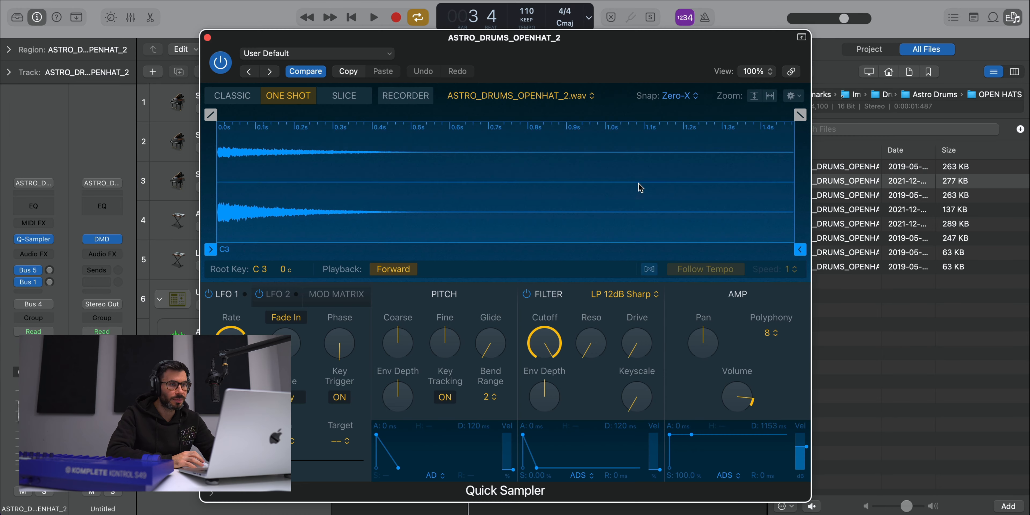
{"action": "left_click_drag", "start_coordinate": [799, 233], "coordinate": [316, 234]}
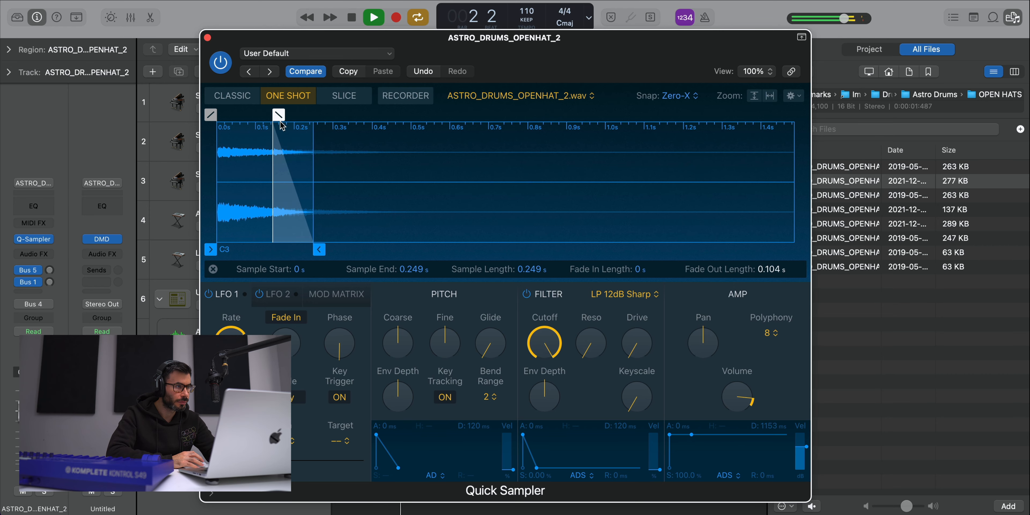
{"action": "left_click", "coordinate": [206, 37]}
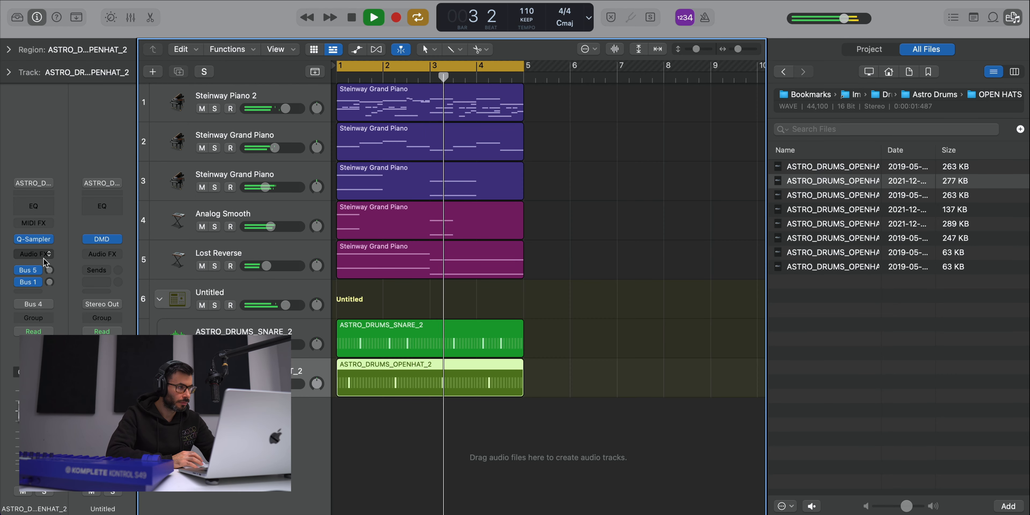
- Insert a Chorus effect with its default settings on the ASTRO_DRUMS_OPENHAT_2 channel and stop playback
{"action": "left_click", "coordinate": [35, 254]}
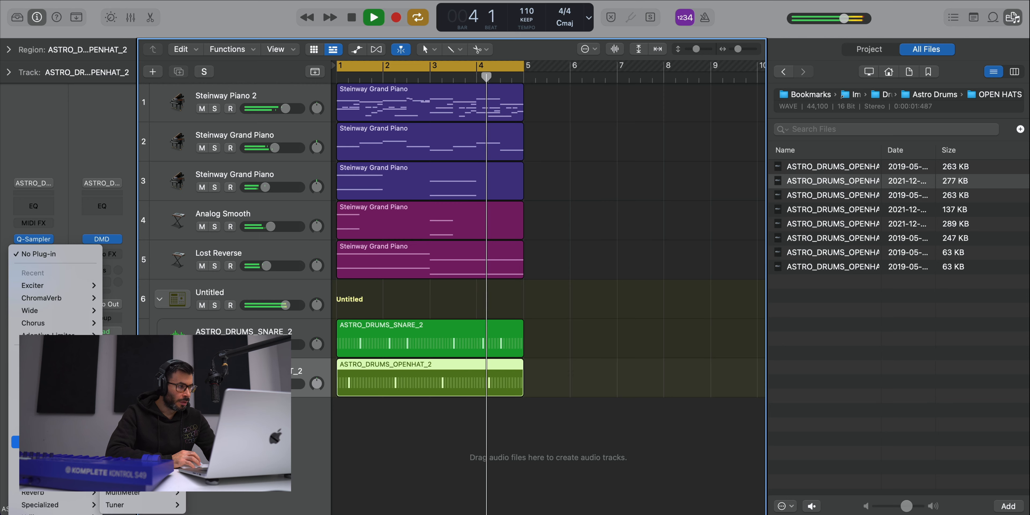
{"action": "left_click", "coordinate": [33, 323]}
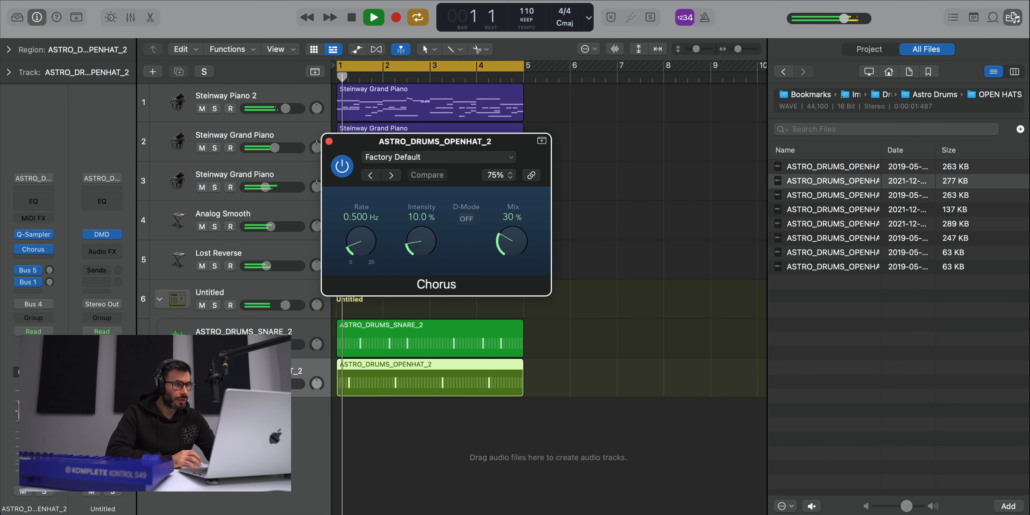
{"action": "key", "text": "space"}
{"action": "left_click", "coordinate": [329, 141]}
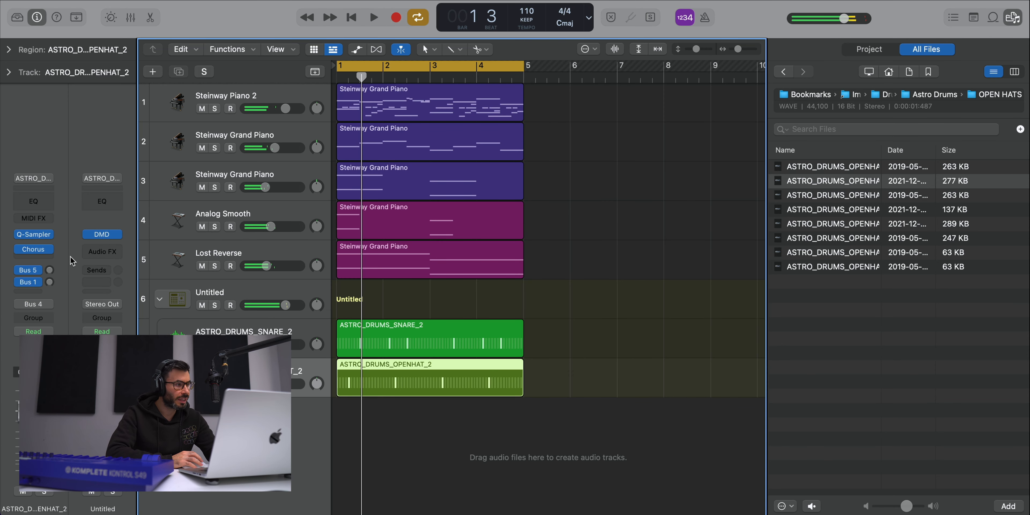
- Insert a Space Designer reverb after the Chorus on the OPENHAT_2 channel, with length 1.30 s and wet level -40 dB
{"action": "left_click", "coordinate": [45, 258]}
{"action": "mouse_move", "coordinate": [70, 493]}
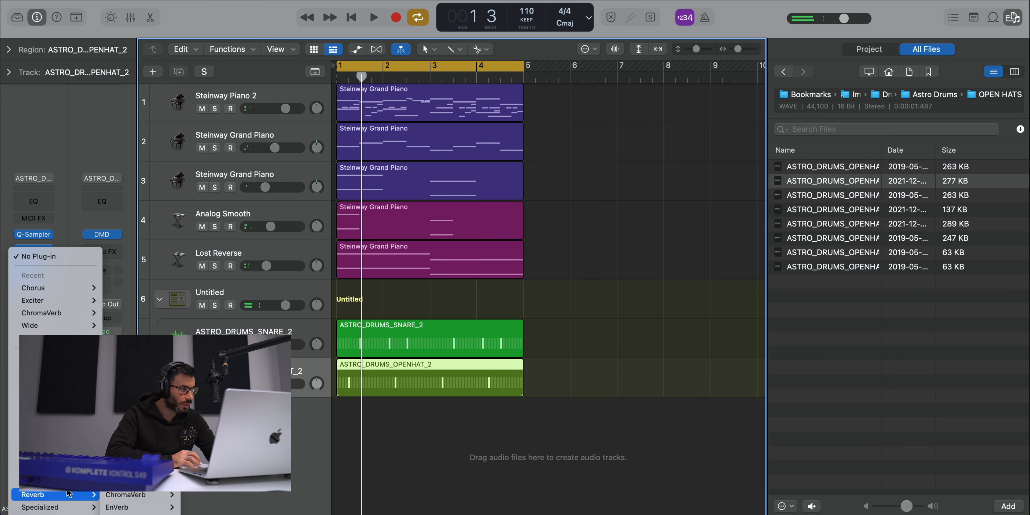
{"action": "left_click", "coordinate": [128, 513]}
{"action": "key", "text": "space"}
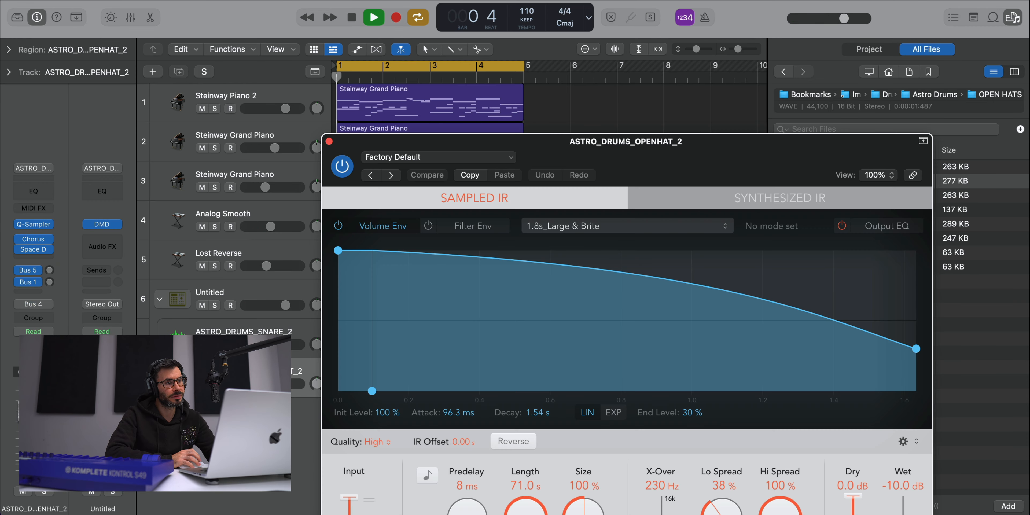
{"action": "left_click_drag", "start_coordinate": [690, 176], "coordinate": [518, 61]}
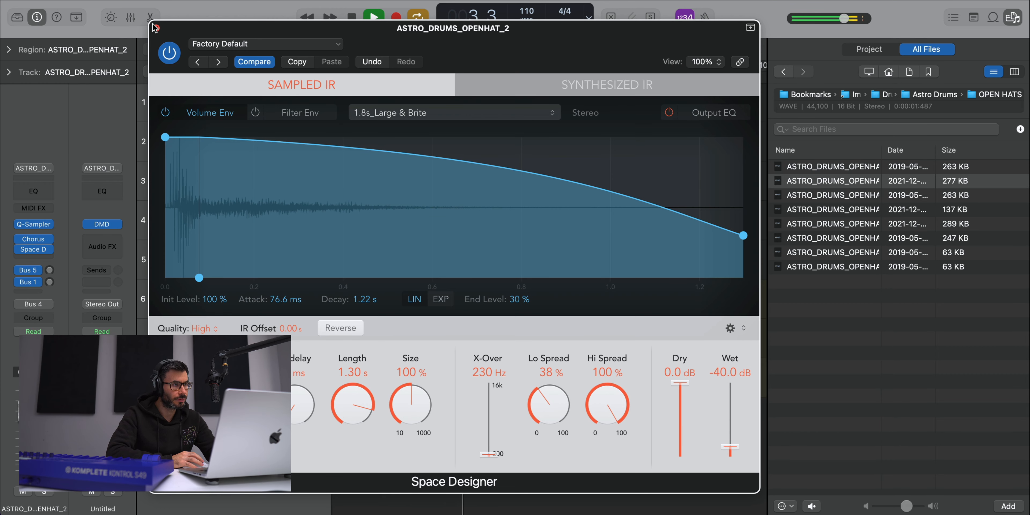
{"action": "left_click", "coordinate": [154, 27]}
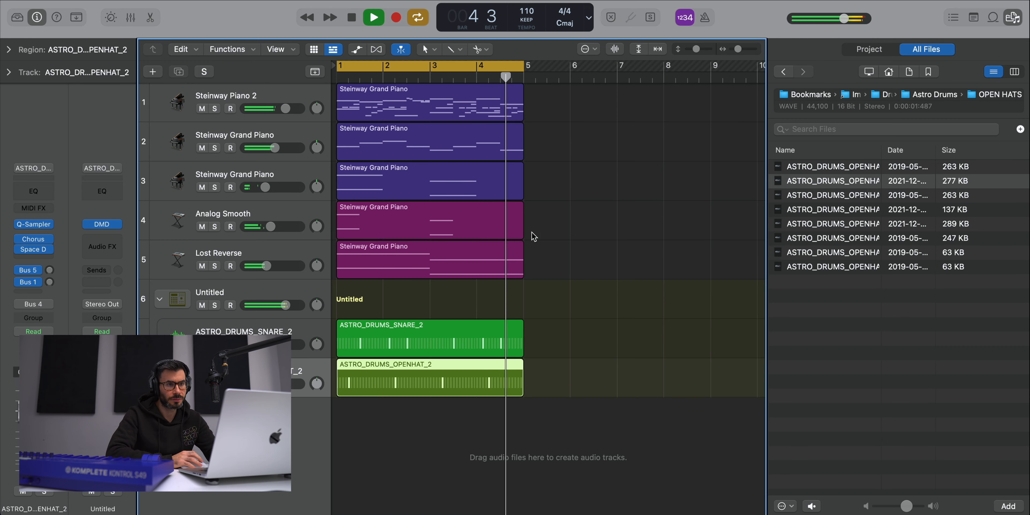
- Audition more open hats and add the ASTRO_DRUMS_OPENHAT_4 sample to the Drum Machine Designer track
{"action": "left_click", "coordinate": [833, 195]}
{"action": "left_click", "coordinate": [833, 210]}
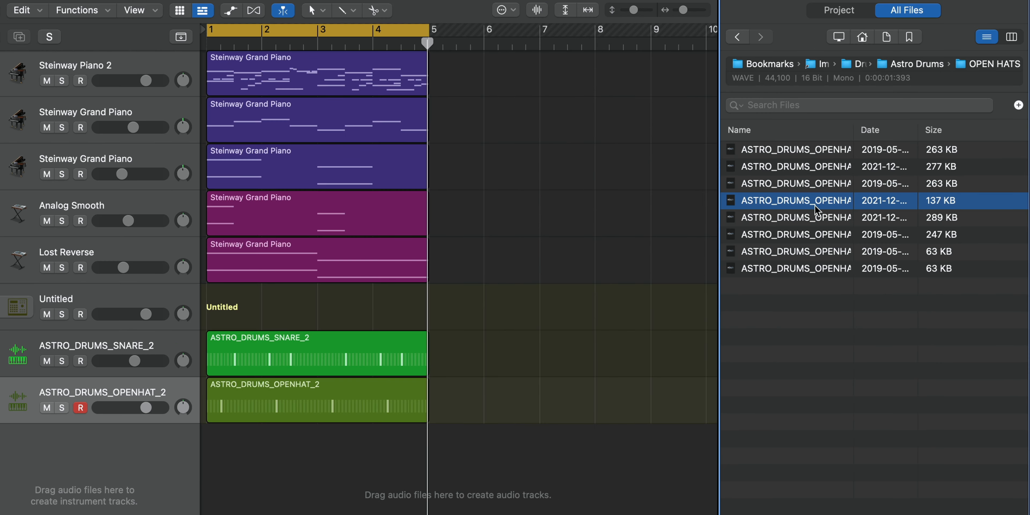
{"action": "left_click_drag", "start_coordinate": [814, 205], "coordinate": [94, 326]}
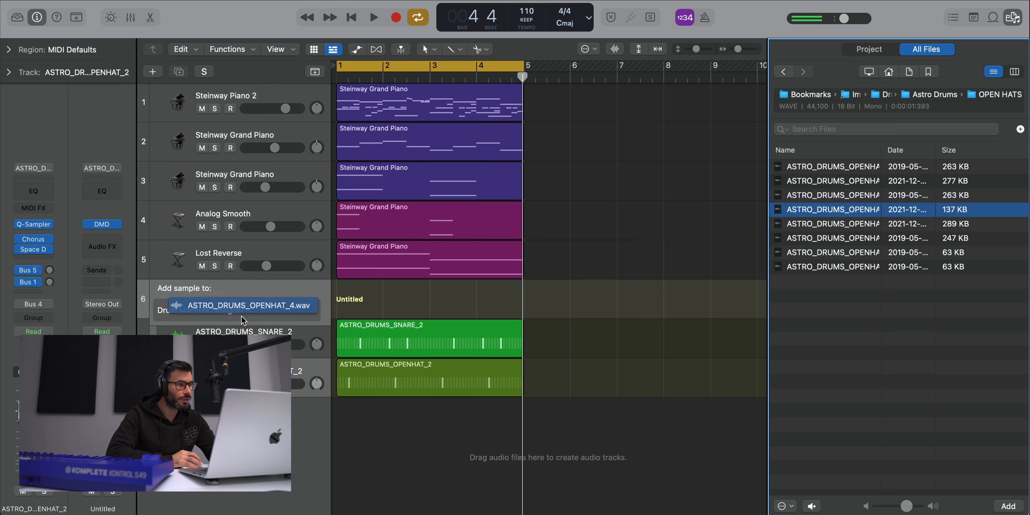
{"action": "left_click_drag", "start_coordinate": [241, 316], "coordinate": [241, 317]}
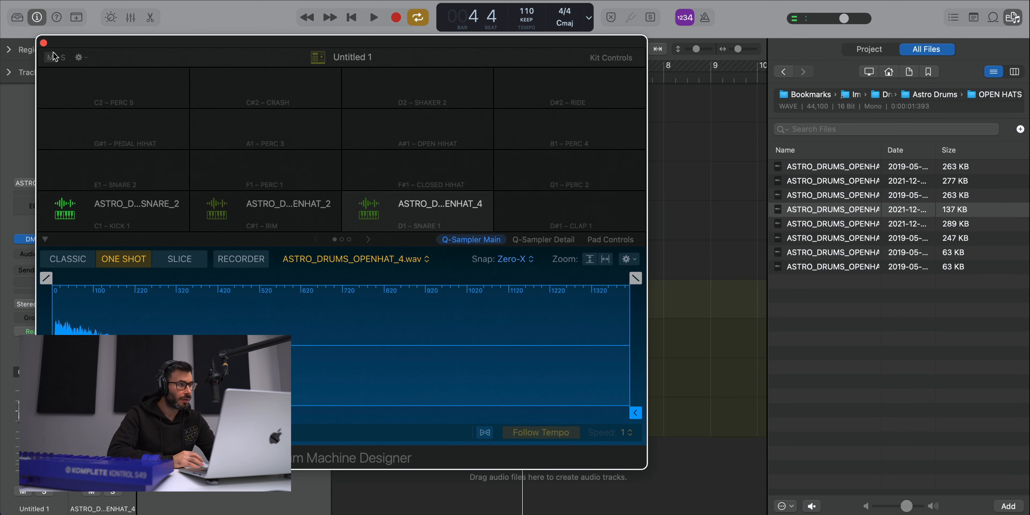
{"action": "left_click", "coordinate": [43, 43]}
- Create a 32-step pattern region on the ASTRO_DRUMS_OPENHAT_4 sub-track with a hit on step 11, and close the file browser
{"action": "right_click", "coordinate": [351, 424]}
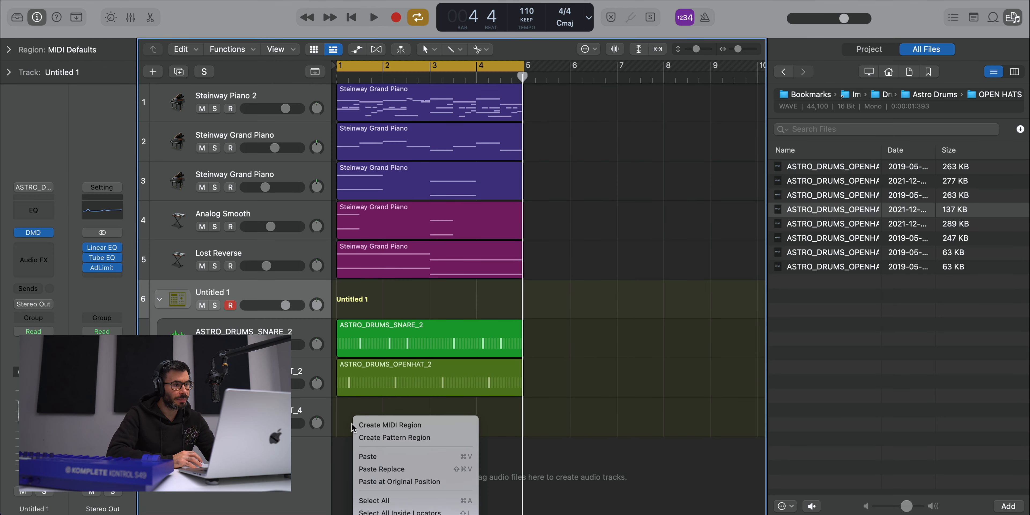
{"action": "left_click", "coordinate": [363, 438]}
{"action": "key", "text": "space"}
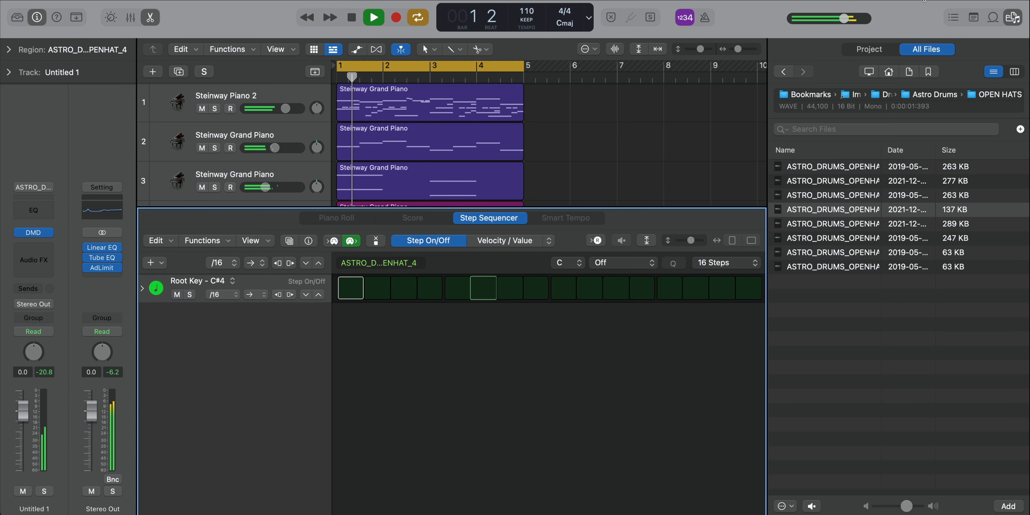
{"action": "left_click", "coordinate": [1015, 18]}
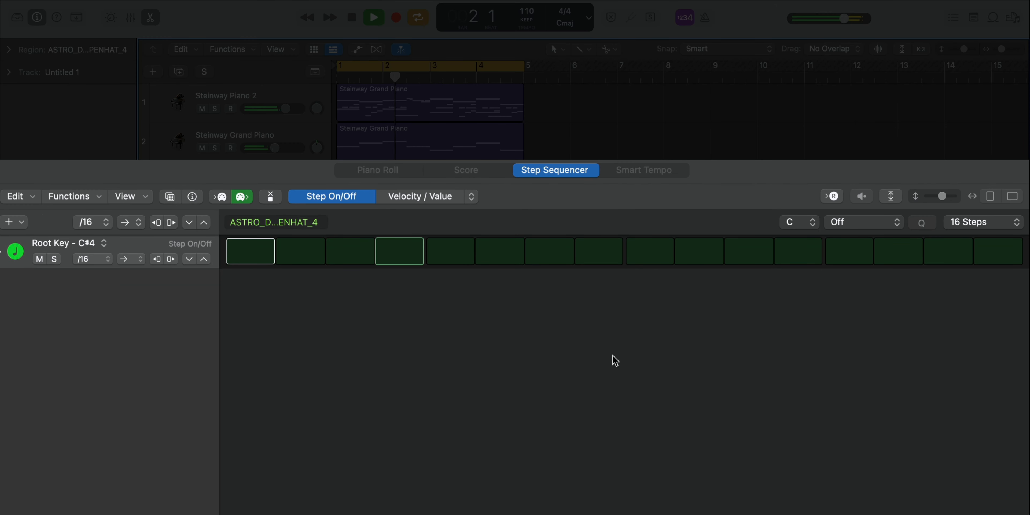
{"action": "left_click", "coordinate": [751, 260]}
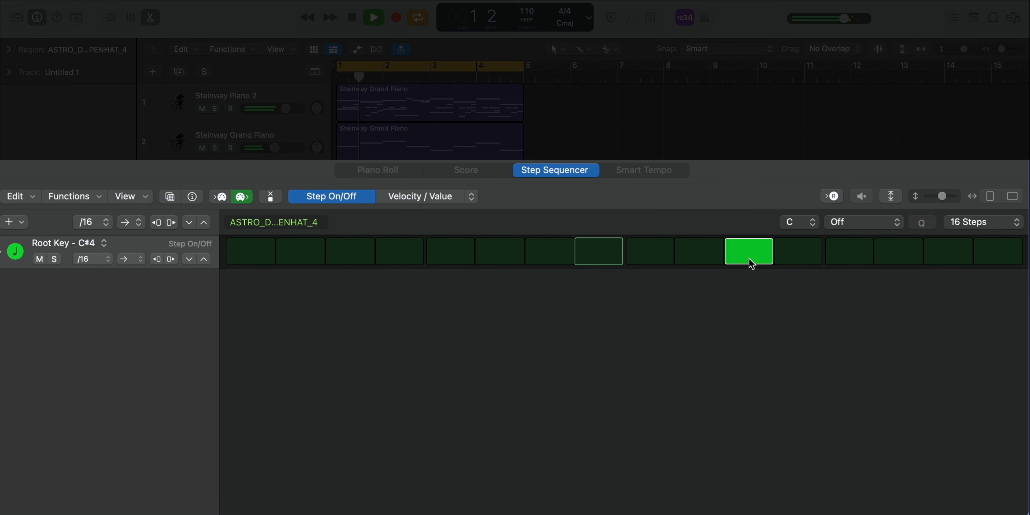
{"action": "left_click", "coordinate": [970, 226]}
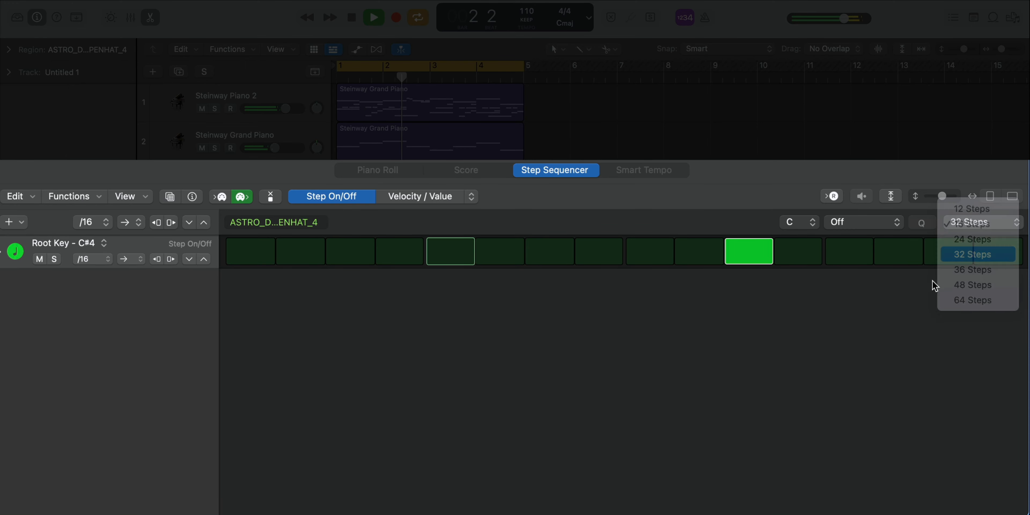
{"action": "left_click", "coordinate": [975, 255]}
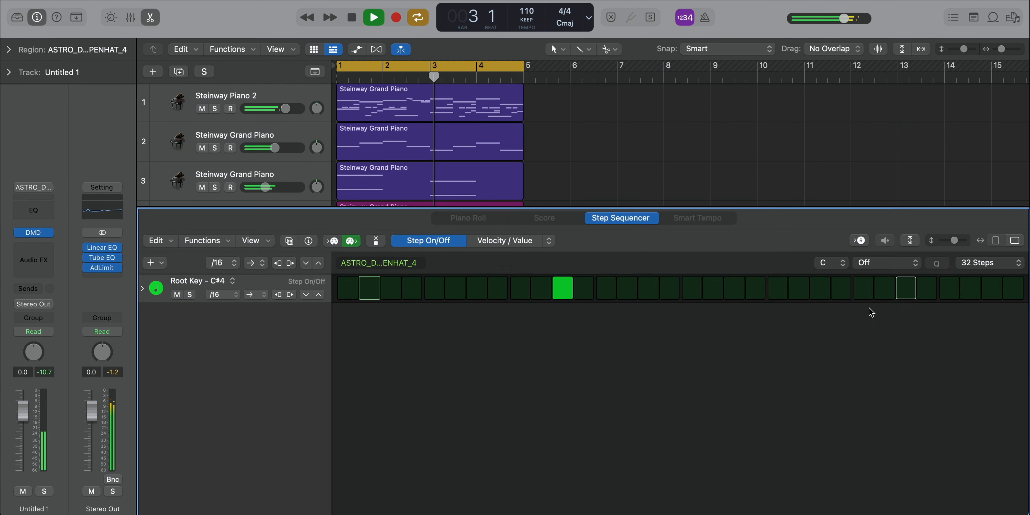
{"action": "key", "text": "e"}
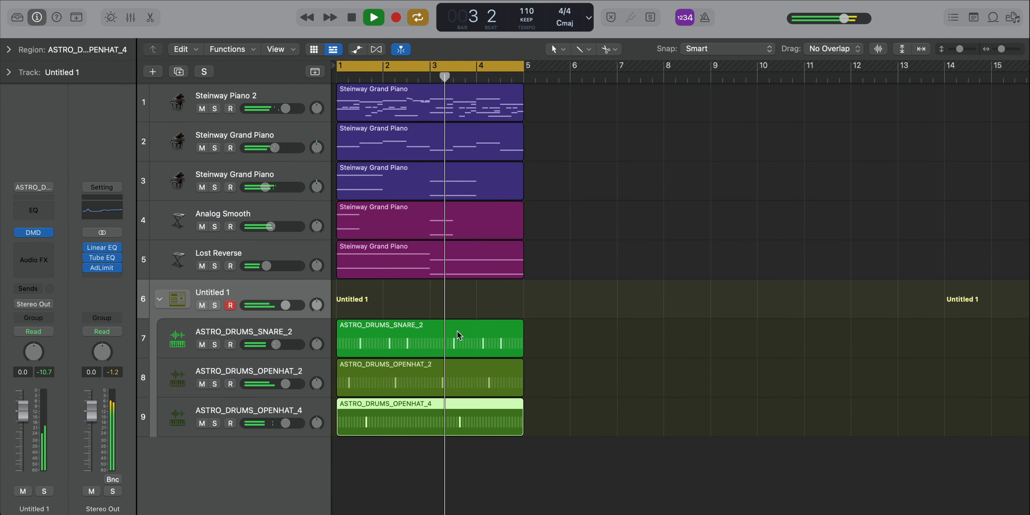
- Lower the volumes of the ASTRO_DRUMS_OPENHAT_4 and ASTRO_DRUMS_OPENHAT_2 sub-tracks during playback
{"action": "left_click_drag", "start_coordinate": [264, 423], "coordinate": [269, 423]}
{"action": "left_click_drag", "start_coordinate": [285, 384], "coordinate": [276, 384]}
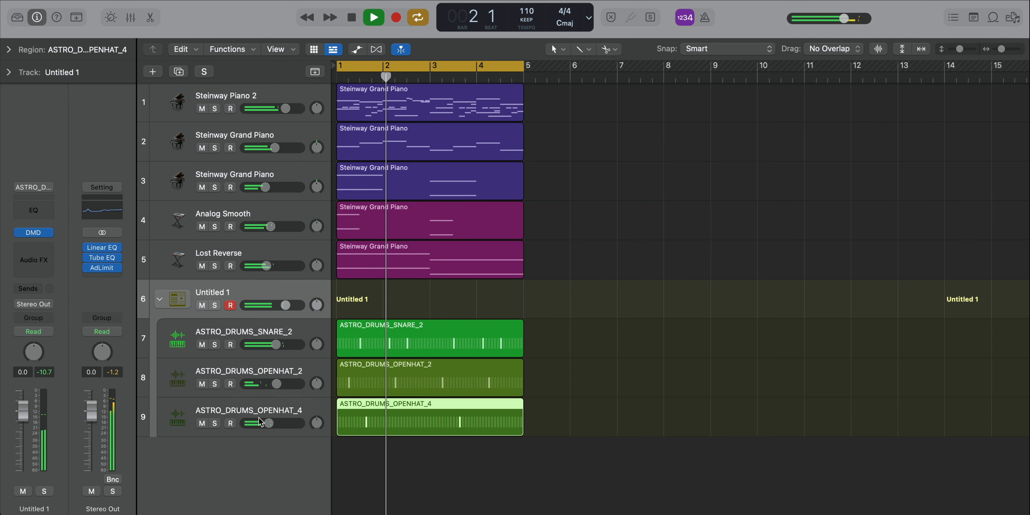
- Lower the ASTRO_DRUMS_OPENHAT_4 sub-track's volume slightly further, stop playback and reopen the file browser
{"action": "left_click_drag", "start_coordinate": [269, 422], "coordinate": [264, 422]}
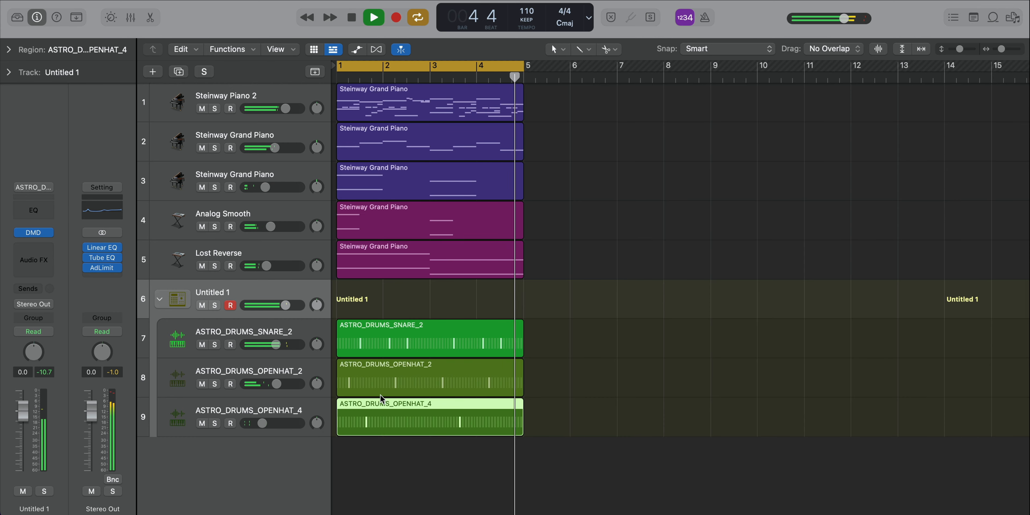
{"action": "key", "text": "space"}
{"action": "left_click", "coordinate": [1017, 18]}
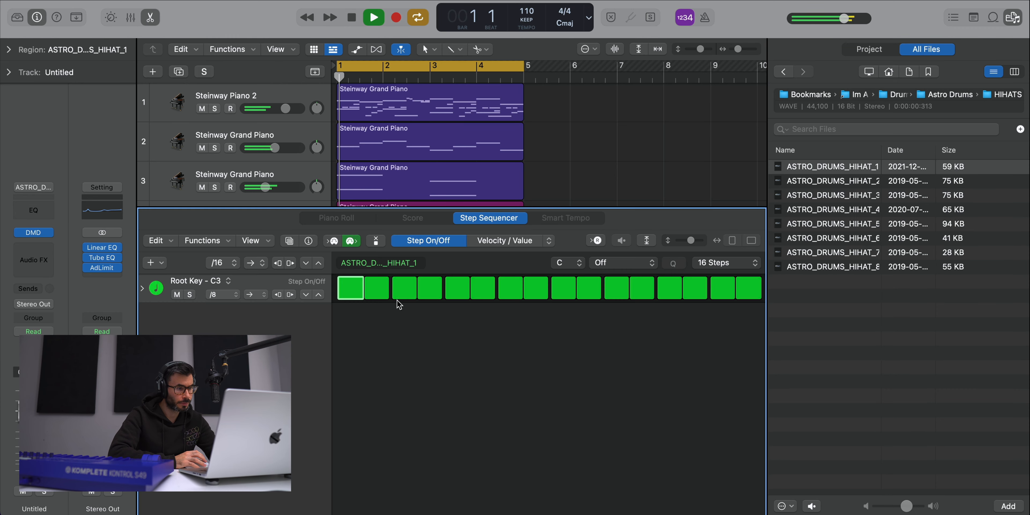
- Set note repeat to 2 on steps 3, 9, 15 and 16 of the ASTRO_DRUMS_HIHAT_1 pattern, and close the file browser
{"action": "left_click", "coordinate": [549, 241]}
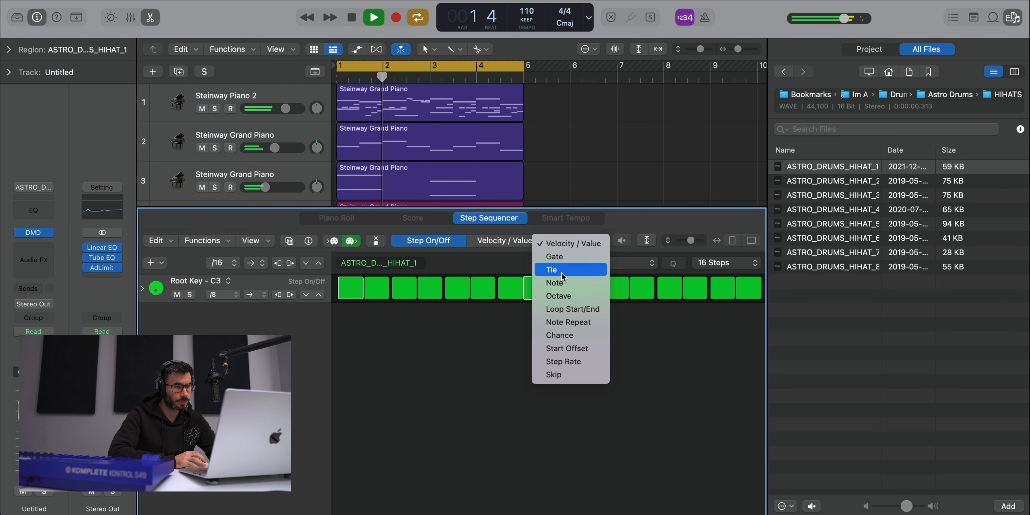
{"action": "left_click", "coordinate": [568, 318]}
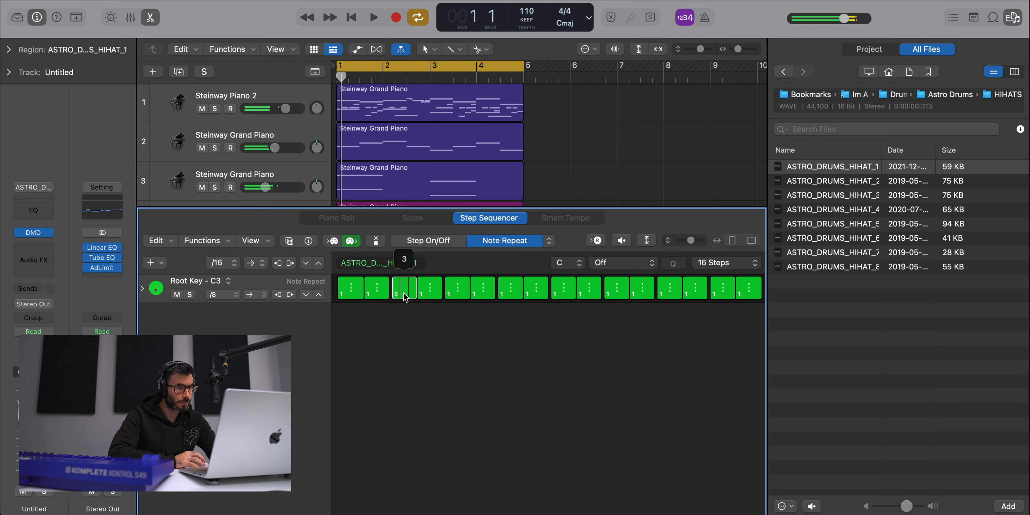
{"action": "key", "text": "space"}
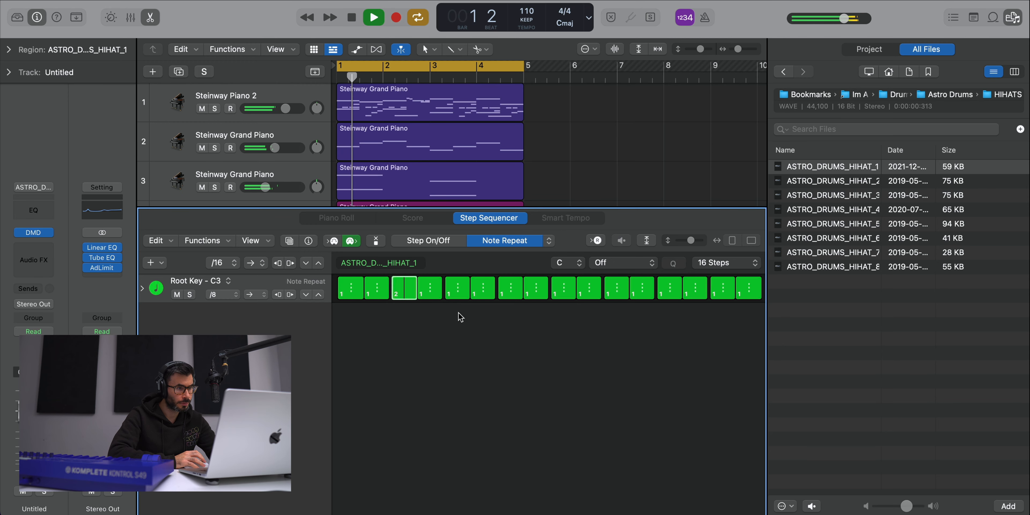
{"action": "left_click_drag", "start_coordinate": [558, 296], "coordinate": [553, 301]}
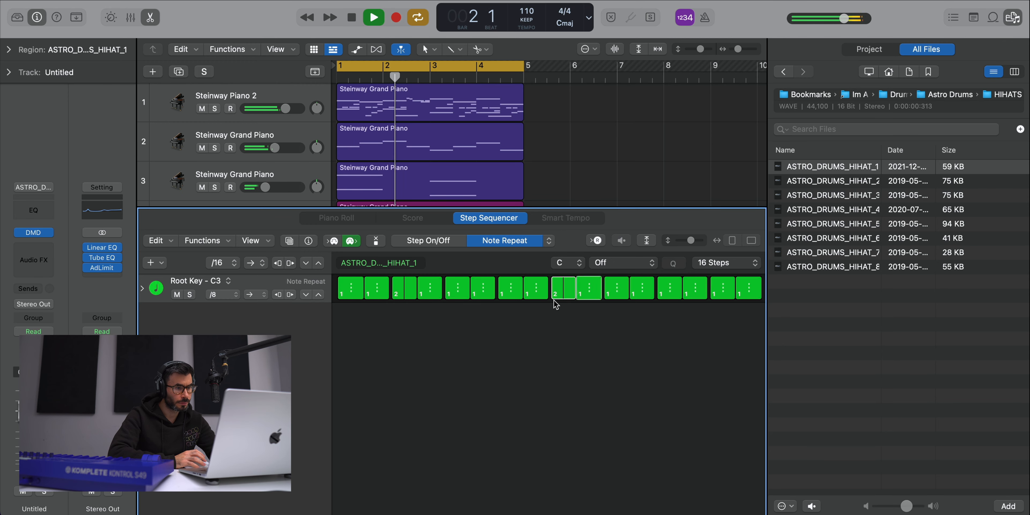
{"action": "key", "text": "space"}
{"action": "left_click_drag", "start_coordinate": [723, 293], "coordinate": [741, 296]}
{"action": "key", "text": "space"}
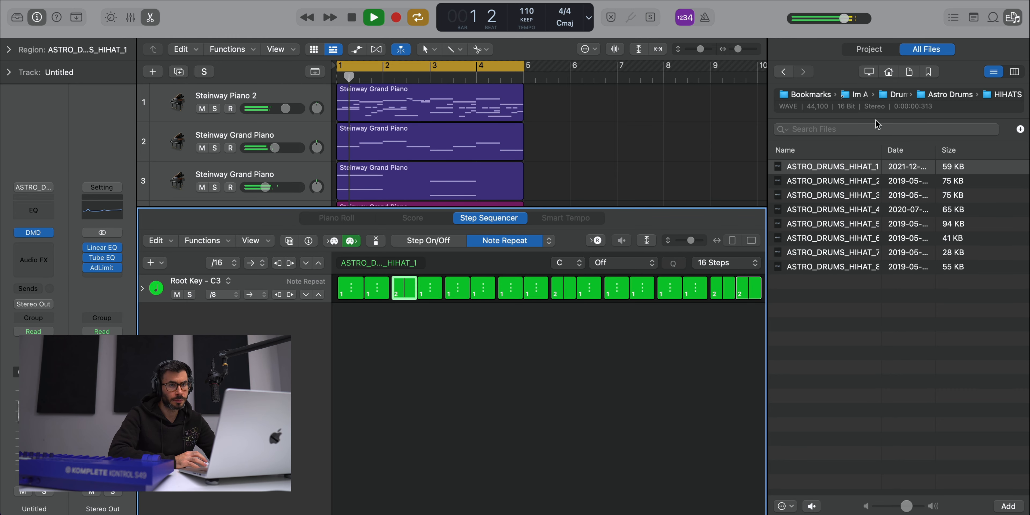
{"action": "left_click", "coordinate": [1012, 18]}
{"action": "key", "text": "x"}
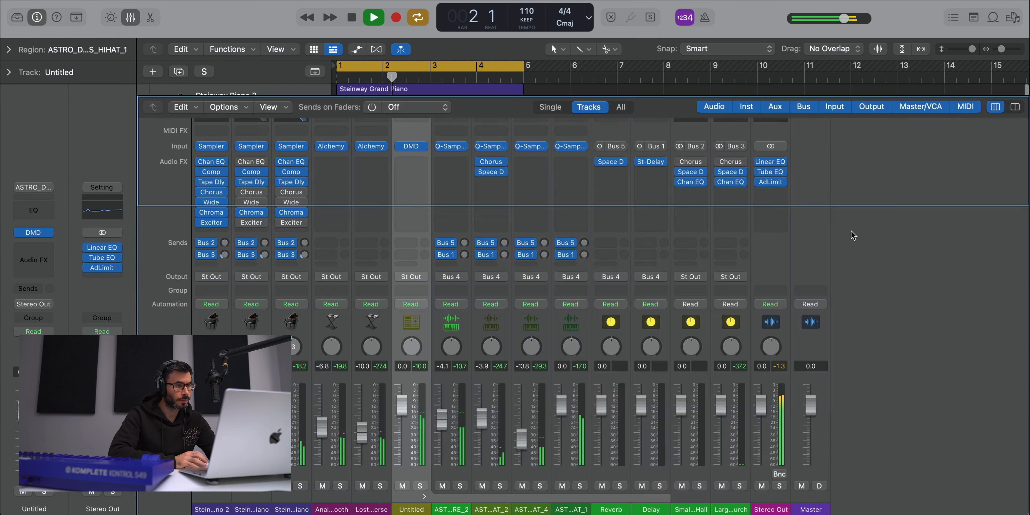
{"action": "key", "text": "x"}
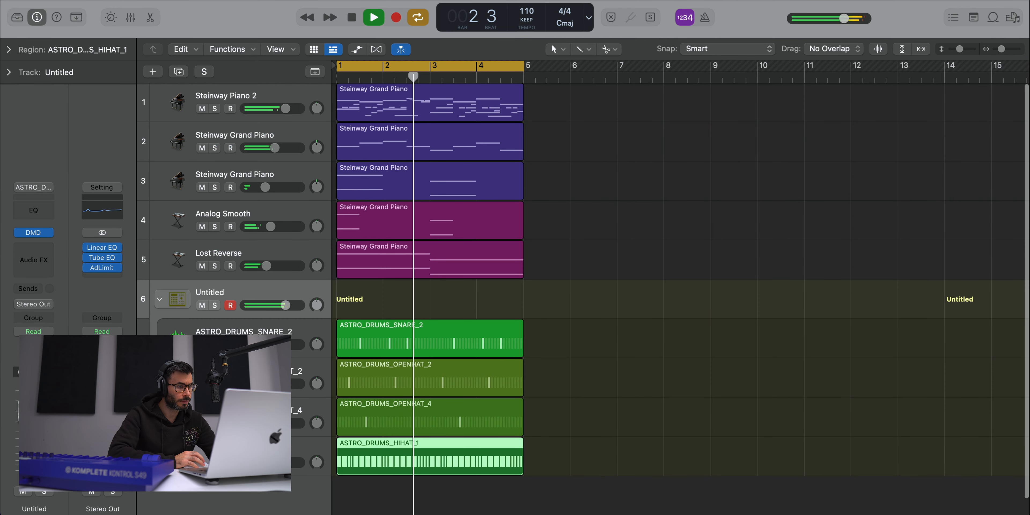
- Insert a Sample Delay on the Drum Machine Designer track with the left delay at 41 samples and the right at 0
{"action": "left_click", "coordinate": [42, 248]}
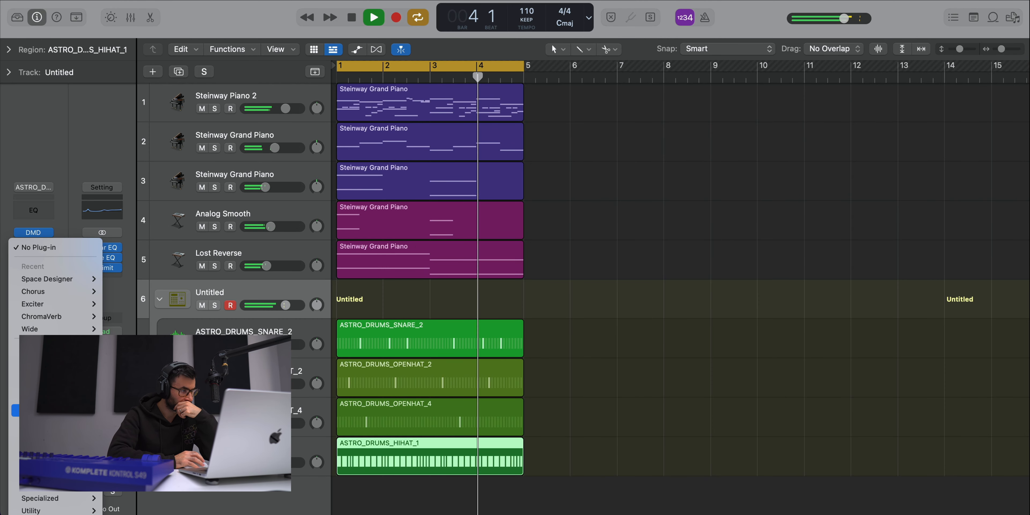
{"action": "mouse_move", "coordinate": [44, 447]}
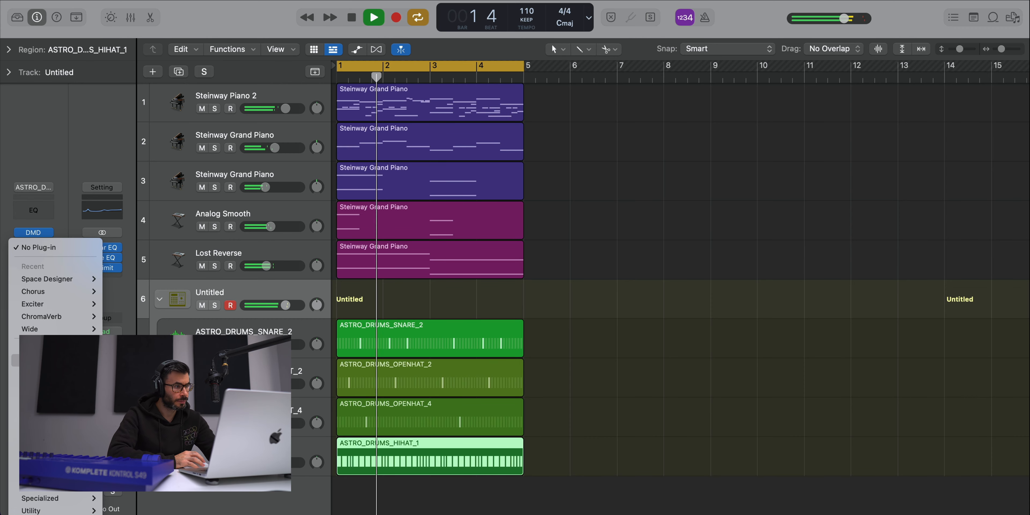
{"action": "left_click", "coordinate": [134, 398]}
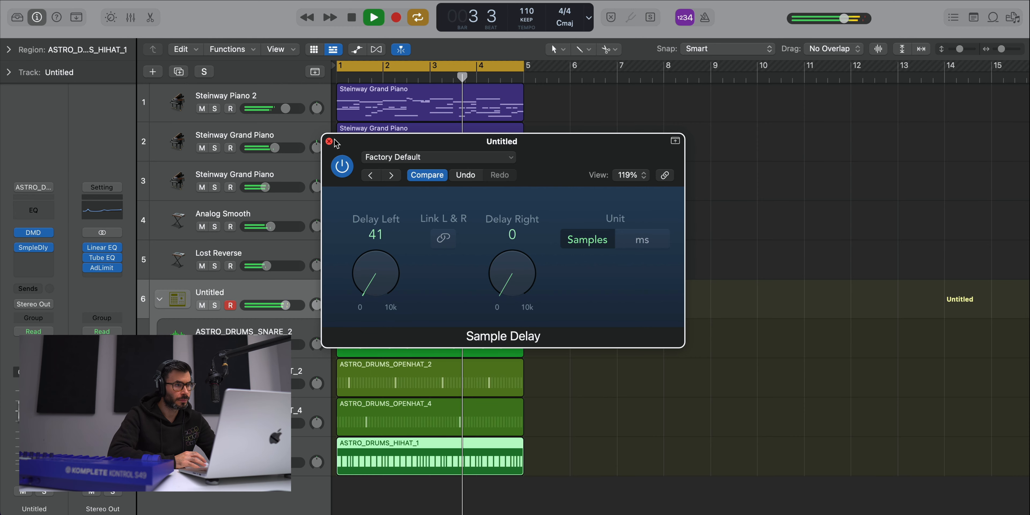
{"action": "left_click", "coordinate": [330, 141]}
{"action": "key", "text": "space"}
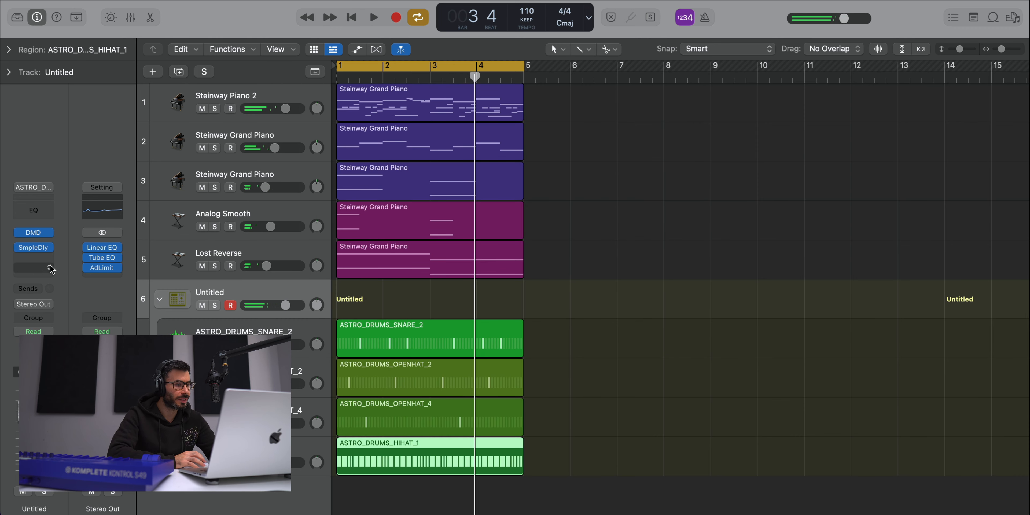
- Shrink the track heights and lower the ASTRO_DRUMS_HIHAT_1 sub-track's volume slightly while the loop plays
{"action": "key", "text": "space"}
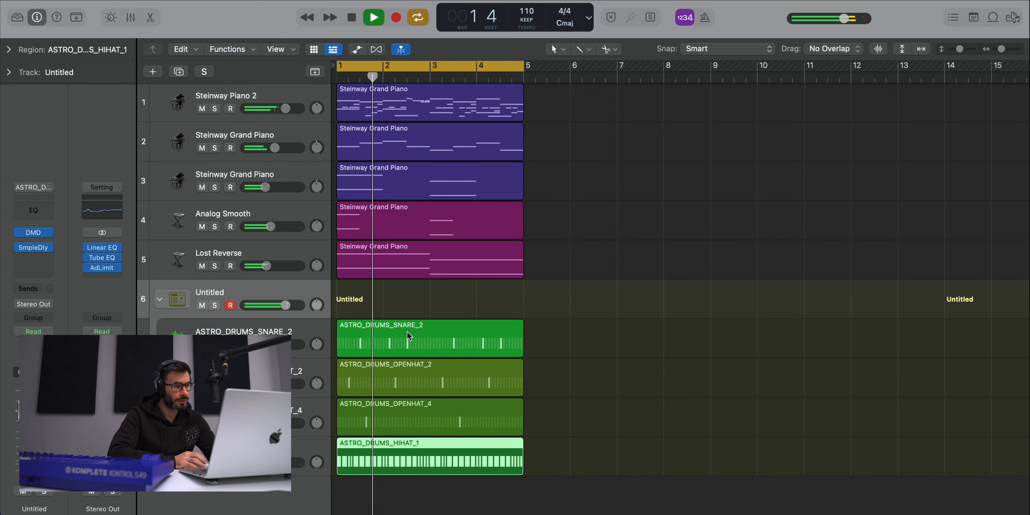
{"action": "scroll", "coordinate": [421, 329], "scroll_direction": "down", "scroll_amount": 3}
{"action": "scroll", "coordinate": [421, 329], "scroll_direction": "down", "scroll_amount": 1}
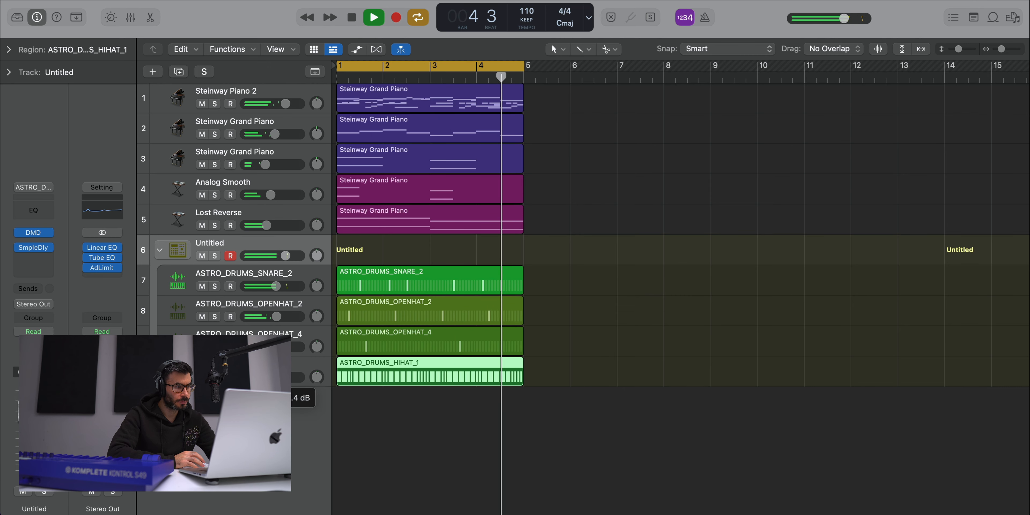
{"action": "key", "text": "space"}
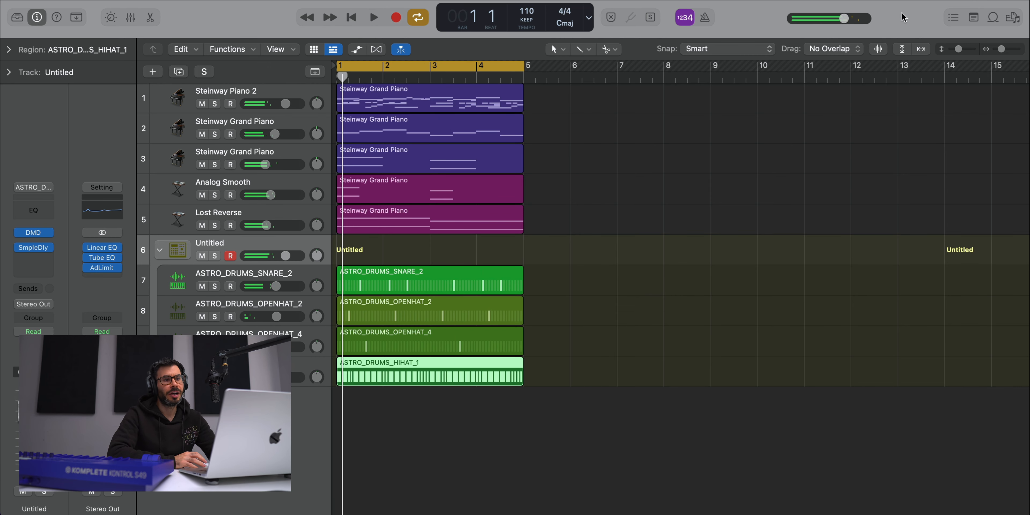
- Reopen the file browser and go to the 808 samples folder inside Astro Drums
{"action": "left_click", "coordinate": [1011, 17]}
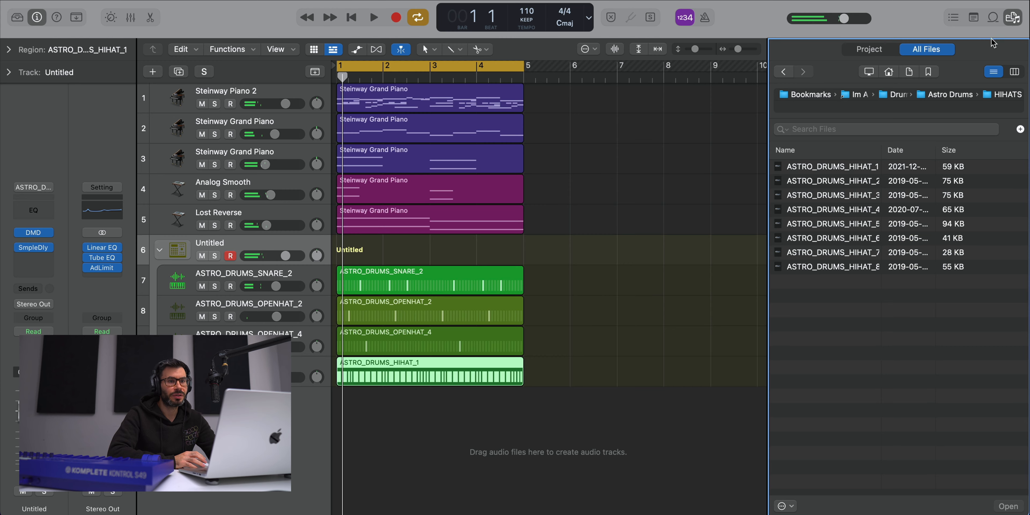
{"action": "left_click", "coordinate": [947, 95]}
{"action": "double_click", "coordinate": [826, 168]}
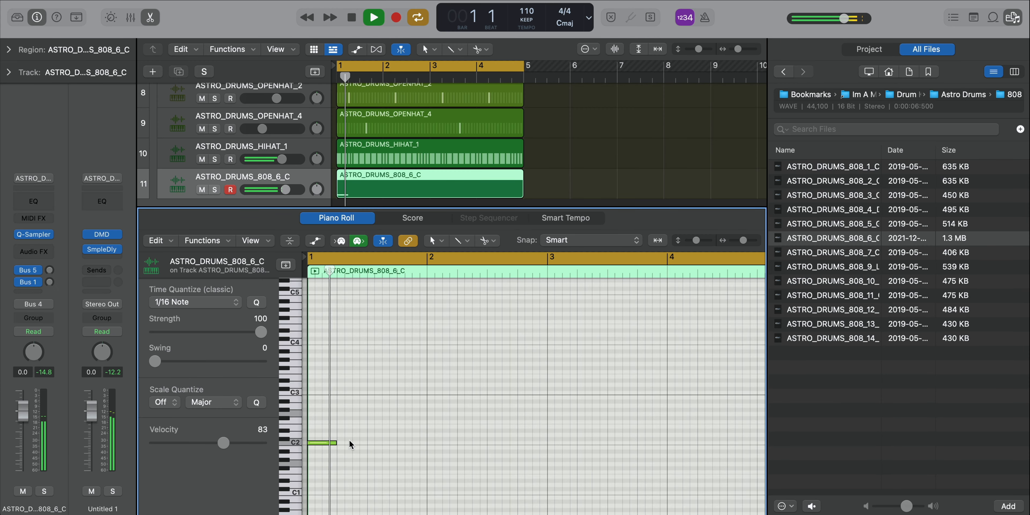
- Place two eighth-note C2 hits on beat 1 and one on the second half of beat 2 in bar 1 of the 808 region
{"action": "key", "text": "space"}
{"action": "key", "text": "space"}
{"action": "key", "text": "space"}
{"action": "left_click", "coordinate": [320, 443]}
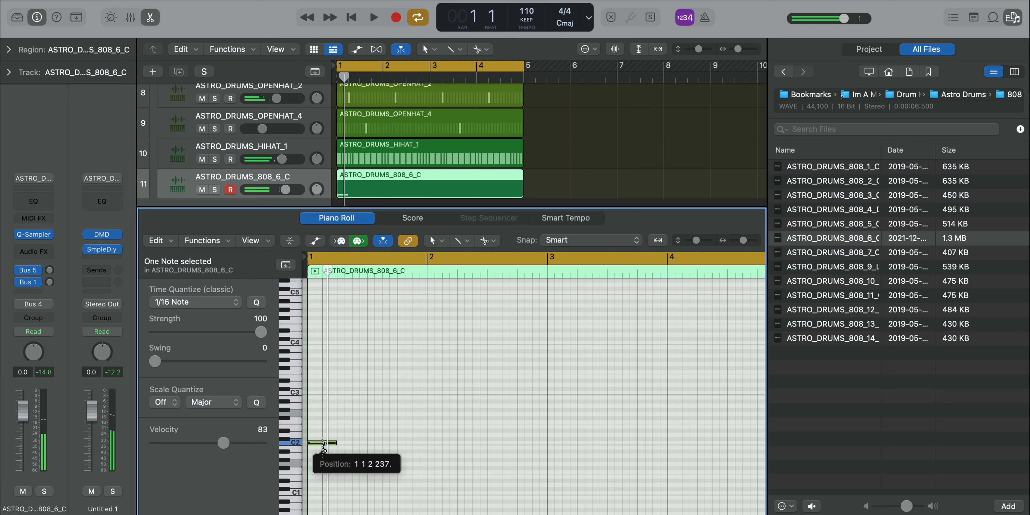
{"action": "key", "text": "space"}
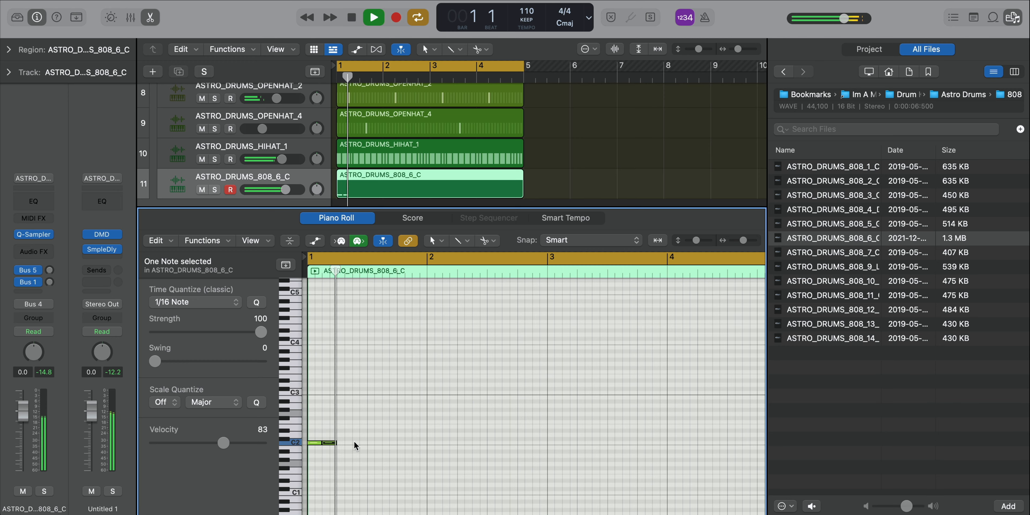
{"action": "left_click", "coordinate": [354, 444], "text": "super"}
{"action": "key", "text": "space"}
{"action": "key", "text": "space"}
{"action": "left_click_drag", "start_coordinate": [382, 445], "coordinate": [368, 447]}
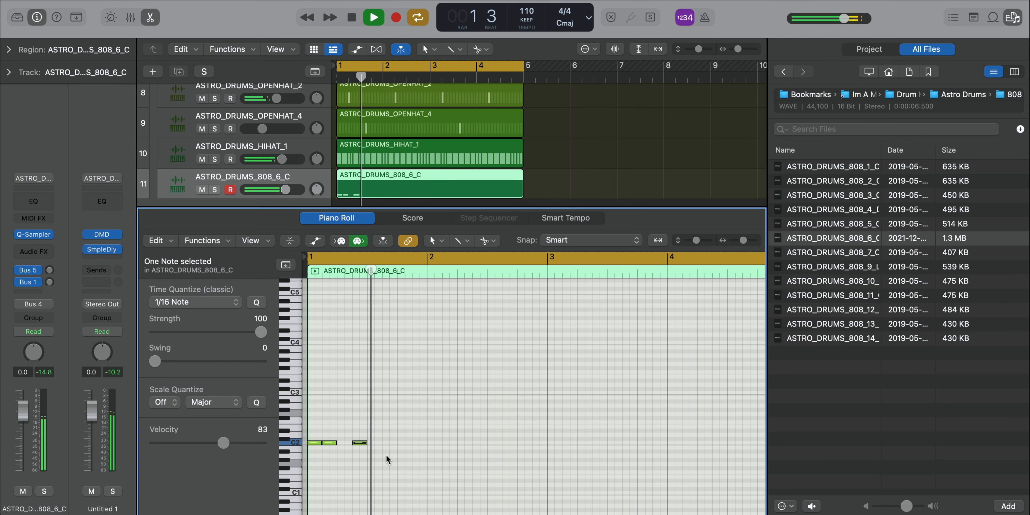
- Add two consecutive eighth-note C2 hits on beat 4 of bar 1 in the 808 region
{"action": "key", "text": "space"}
{"action": "key", "text": "space"}
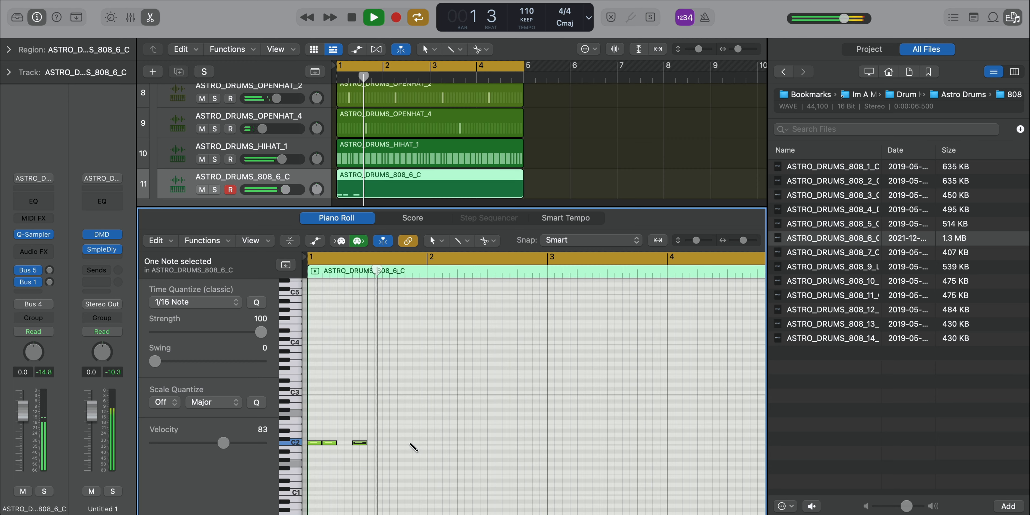
{"action": "left_click", "coordinate": [399, 444], "text": "super"}
{"action": "key", "text": "space"}
{"action": "left_click", "coordinate": [415, 444], "text": "super"}
{"action": "key", "text": "space"}
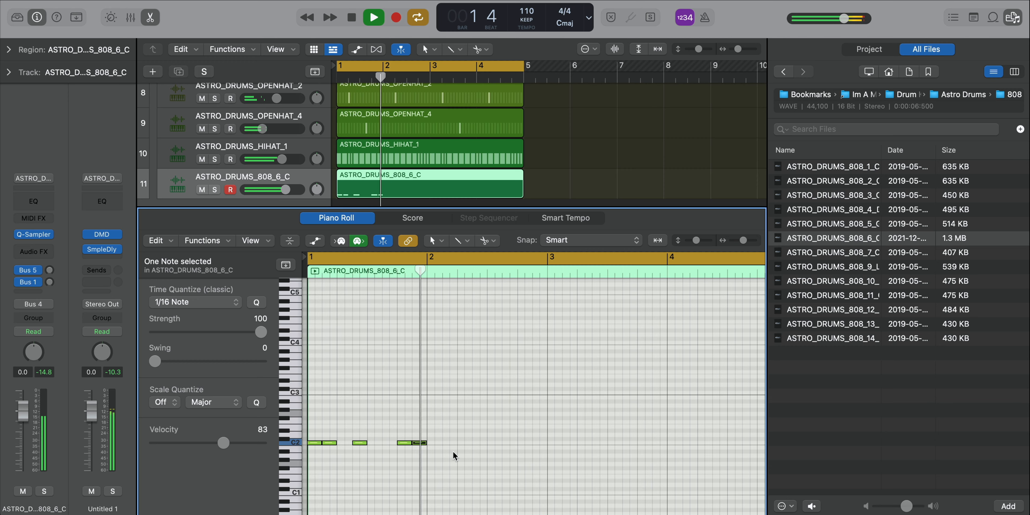
- Add a D#2 note on the second half of beat 3 in bar 2 and two consecutive G1 notes at the start of bar 3
{"action": "left_click", "coordinate": [504, 419], "text": "super"}
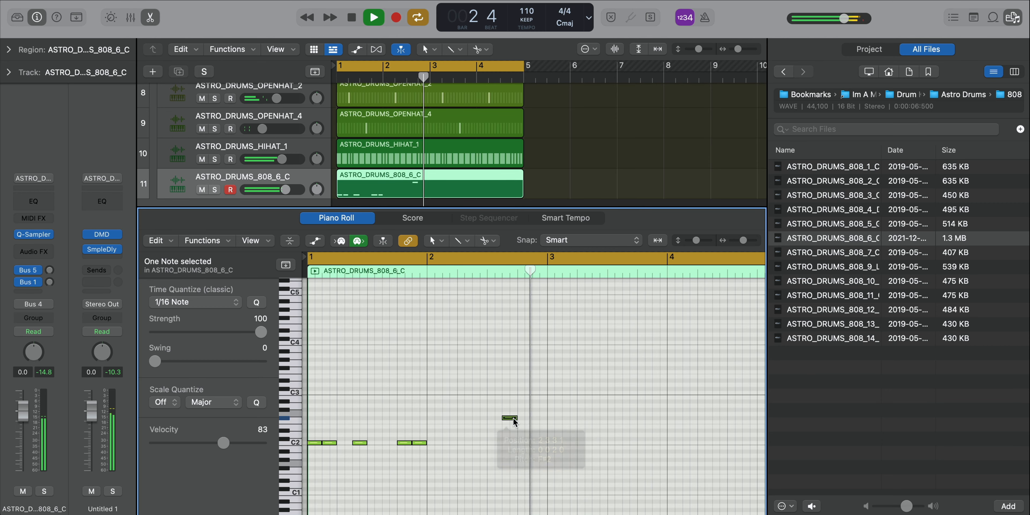
{"action": "left_click_drag", "start_coordinate": [512, 418], "coordinate": [512, 431]}
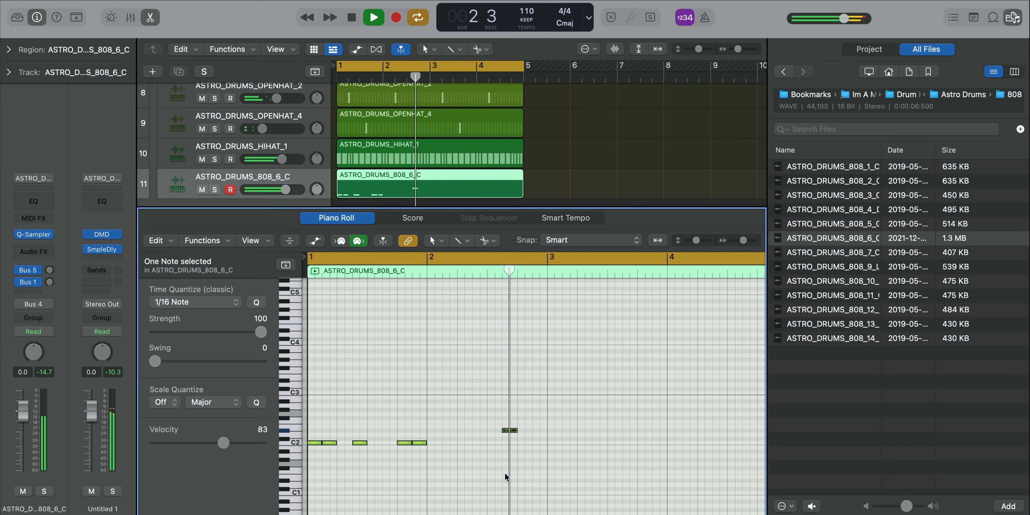
{"action": "left_click", "coordinate": [553, 463], "text": "super"}
{"action": "key", "text": "Return"}
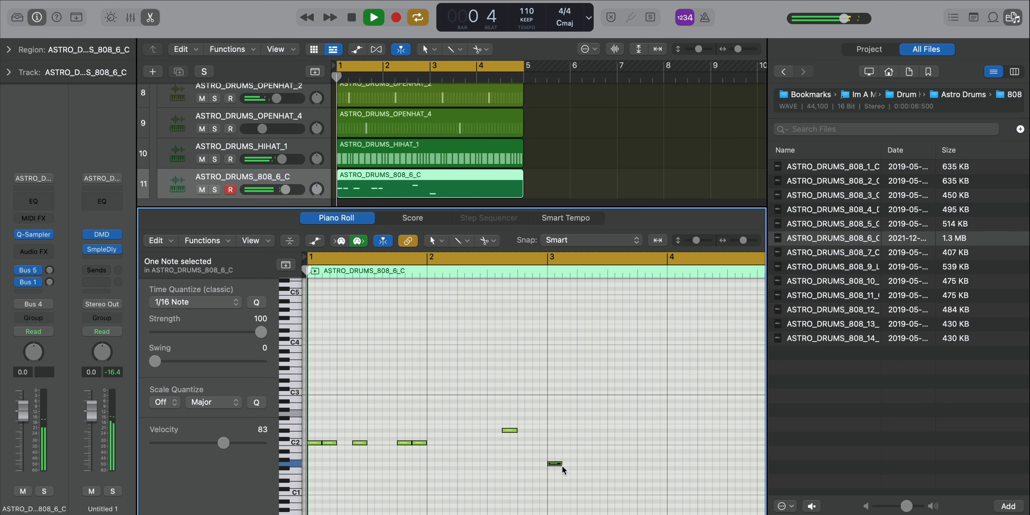
{"action": "left_click", "coordinate": [567, 463], "text": "super"}
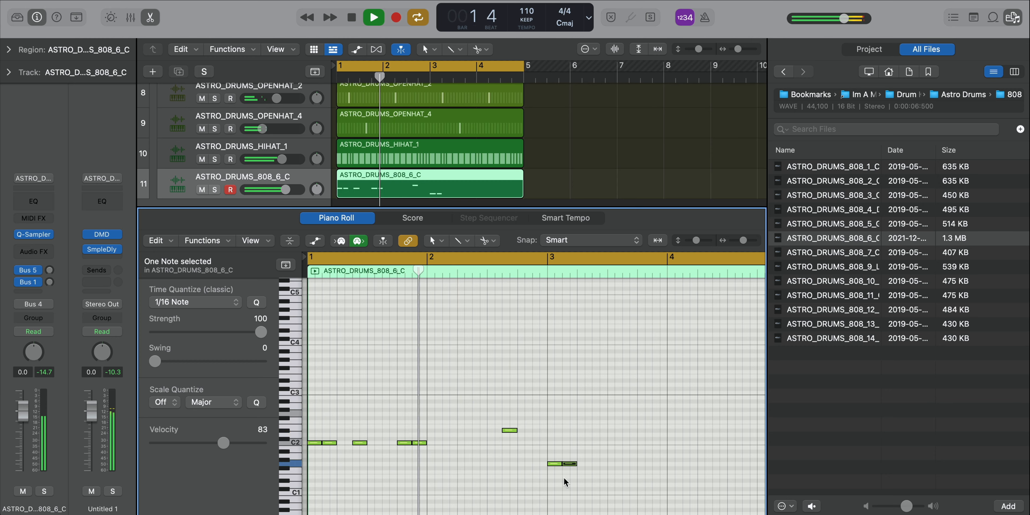
{"action": "scroll", "coordinate": [590, 468], "scroll_direction": "down", "scroll_amount": 3}
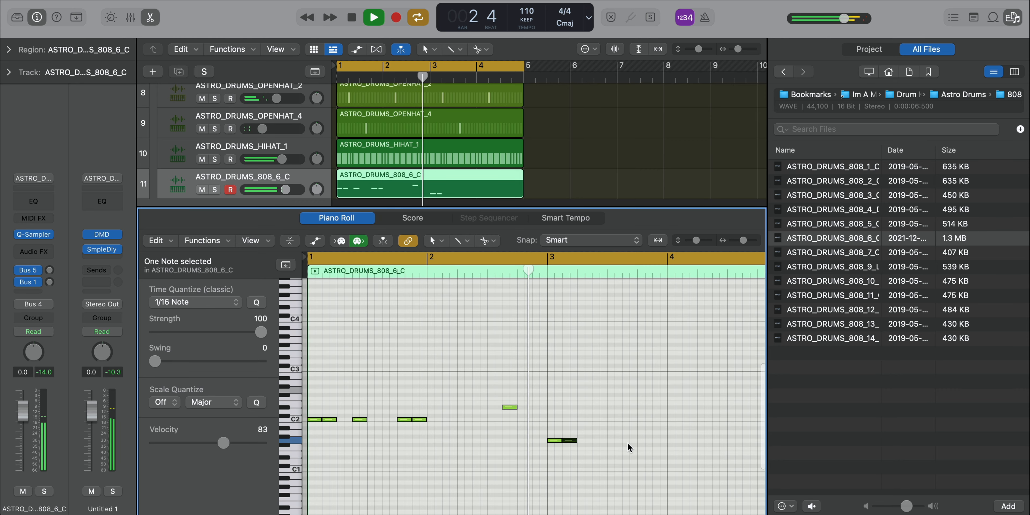
- Add a third G1 note on the second half of beat 2 in bar 3, and set the cycle range to bars 3 and 4
{"action": "left_click", "coordinate": [599, 441], "text": "super"}
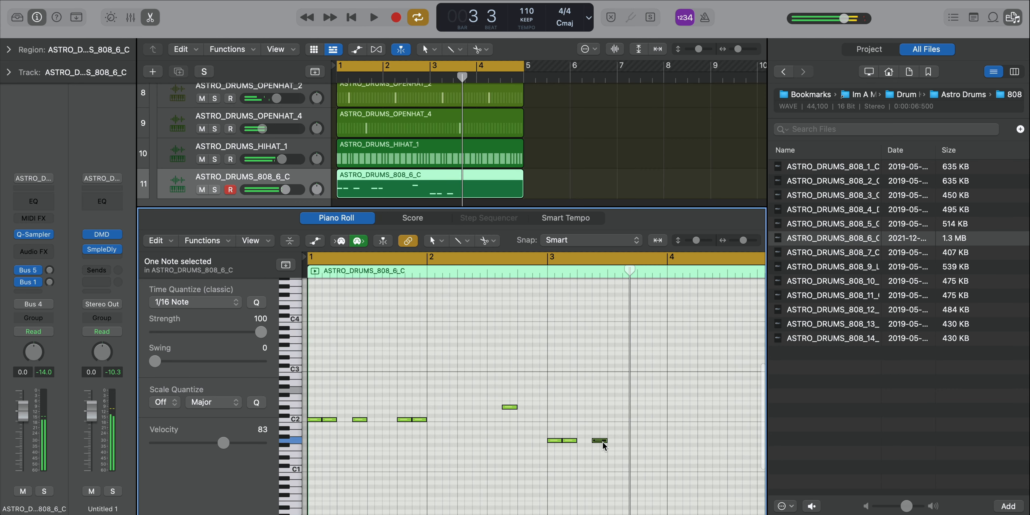
{"action": "key", "text": "Return"}
{"action": "scroll", "coordinate": [586, 365], "scroll_direction": "down", "scroll_amount": 2}
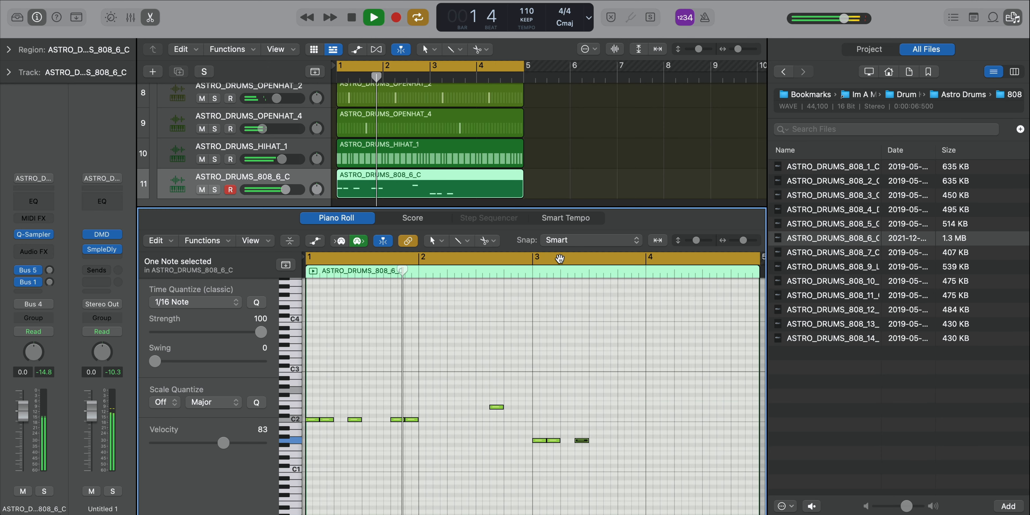
{"action": "left_click", "coordinate": [555, 257]}
{"action": "left_click_drag", "start_coordinate": [538, 259], "coordinate": [747, 276]}
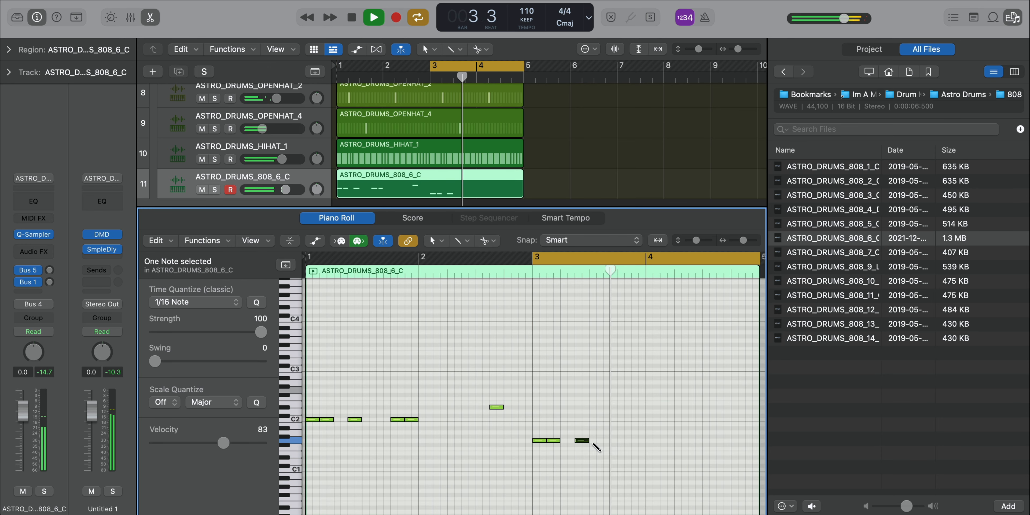
- Add three more G1 notes on beats 3 and 4 of bar 3 and two G1 notes near the end of bar 4
{"action": "left_click", "coordinate": [595, 440], "text": "super"}
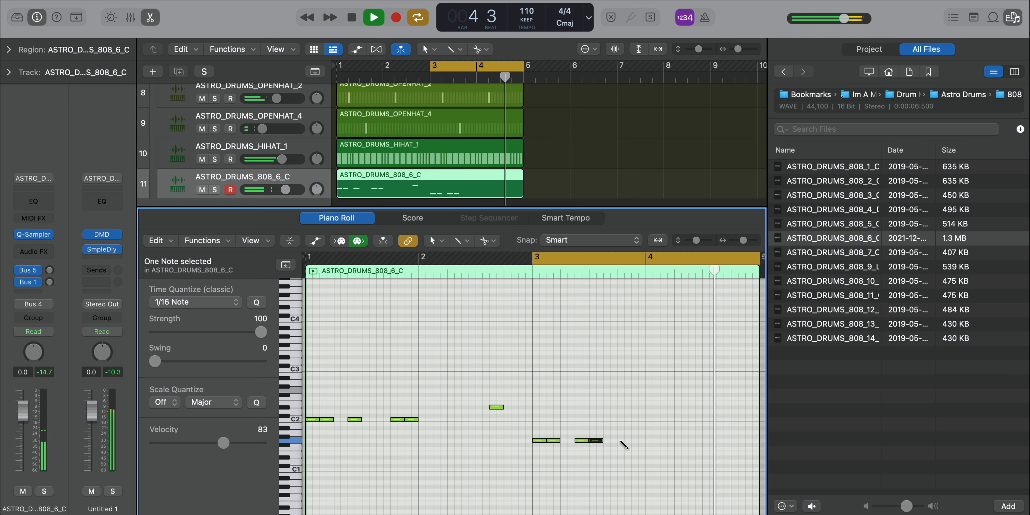
{"action": "left_click", "coordinate": [620, 440], "text": "super"}
{"action": "left_click", "coordinate": [640, 444], "text": "super"}
{"action": "left_click_drag", "start_coordinate": [643, 445], "coordinate": [638, 443]}
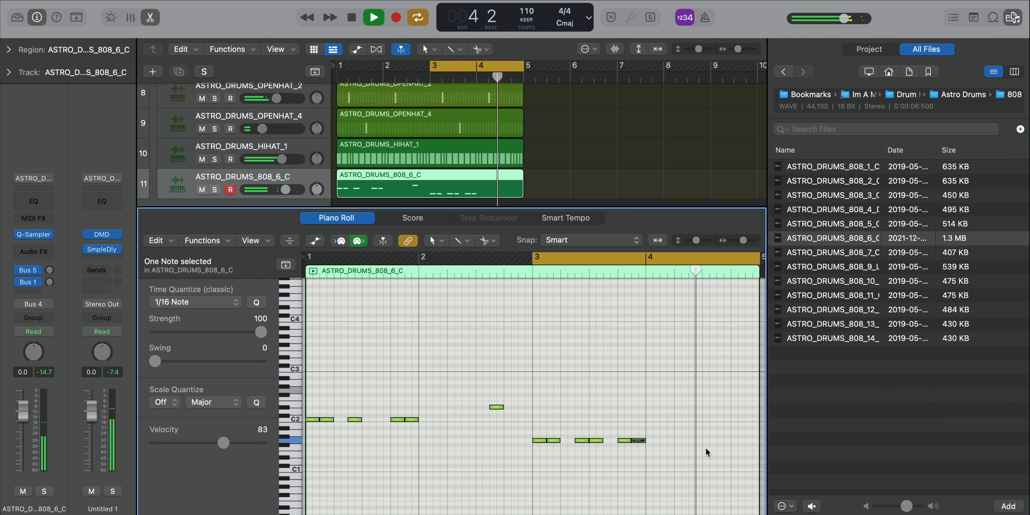
{"action": "left_click", "coordinate": [719, 441], "text": "super"}
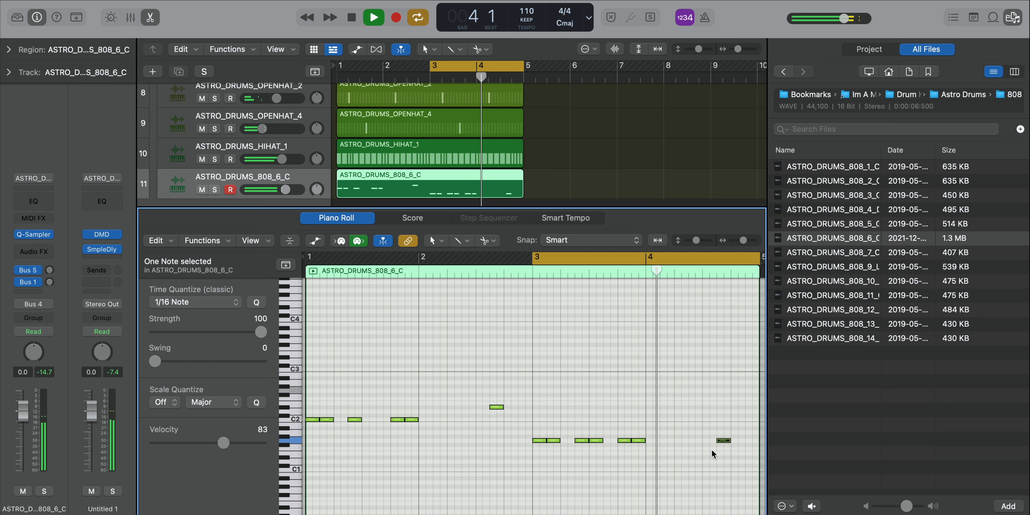
{"action": "left_click", "coordinate": [742, 440], "text": "super"}
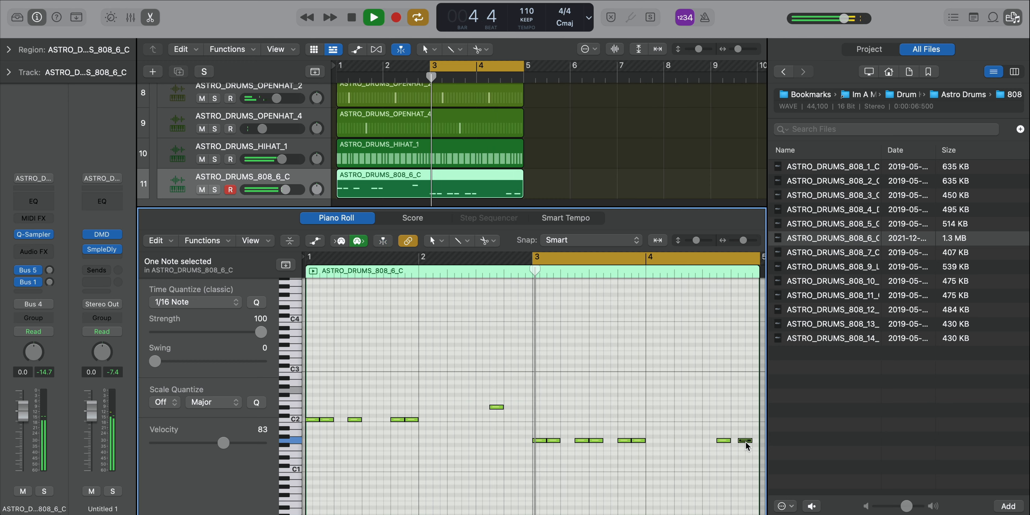
- Add a final G1 note at the end of bar 4 in the 808 region, and set the cycle range to bars 1 to 4
{"action": "left_click_drag", "start_coordinate": [750, 440], "coordinate": [759, 441]}
{"action": "left_click", "coordinate": [747, 441], "text": "super"}
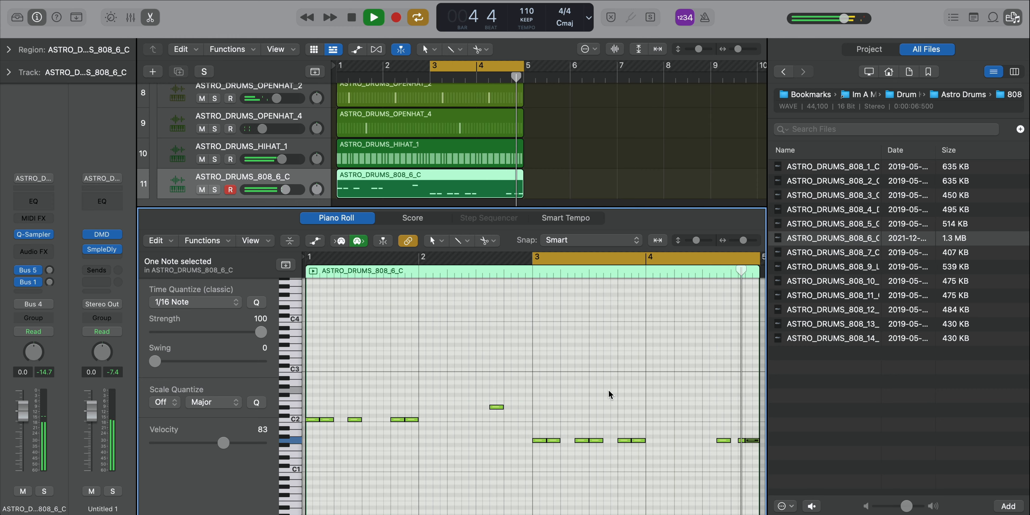
{"action": "key", "text": "super+a"}
{"action": "key", "text": "super+u"}
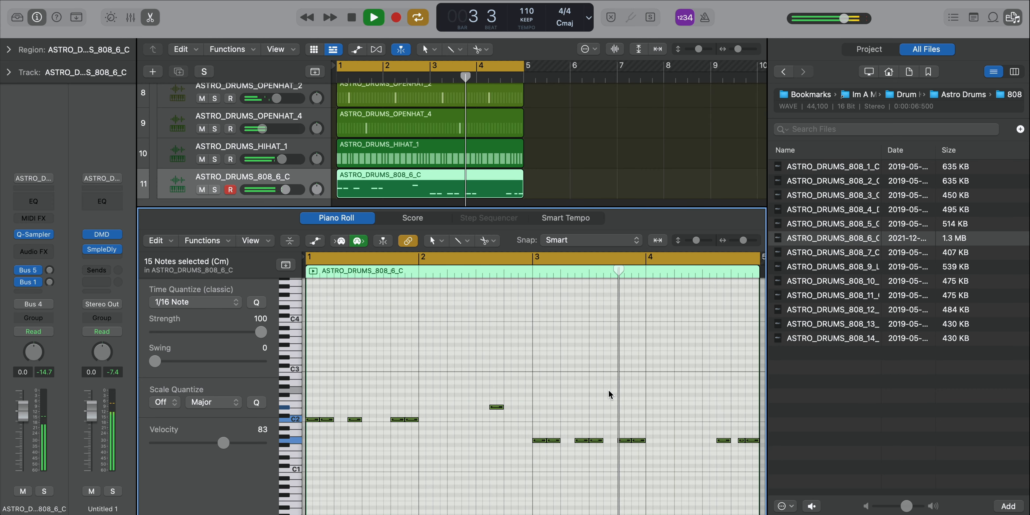
- Transpose all notes in the 808 region down two octaves
{"action": "scroll", "coordinate": [609, 391], "scroll_direction": "down", "scroll_amount": 3}
{"action": "scroll", "coordinate": [609, 391], "scroll_direction": "up", "scroll_amount": 1}
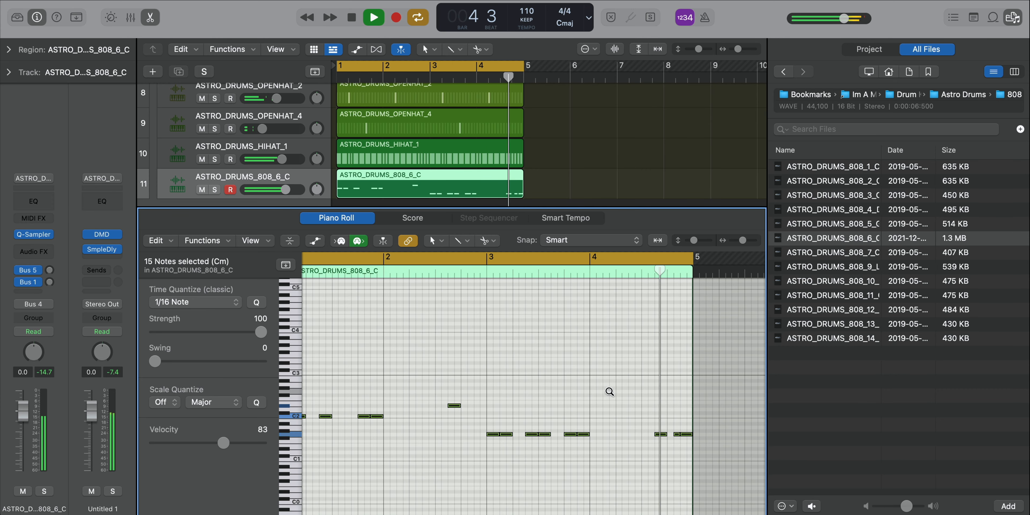
{"action": "scroll", "coordinate": [407, 368], "scroll_direction": "left", "scroll_amount": 2}
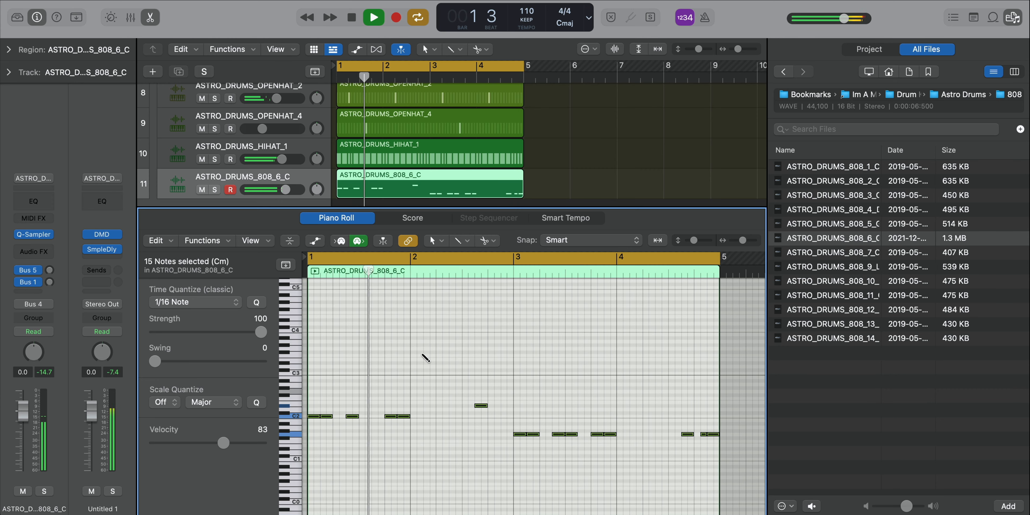
{"action": "key", "text": "alt+shift+Down"}
{"action": "key", "text": "alt+shift+Down"}
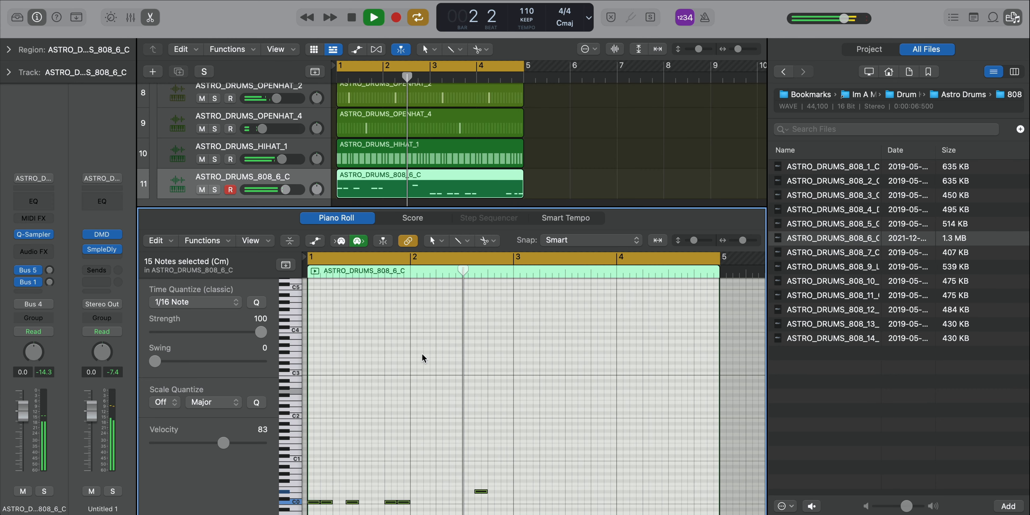
{"action": "scroll", "coordinate": [426, 358], "scroll_direction": "down", "scroll_amount": 3}
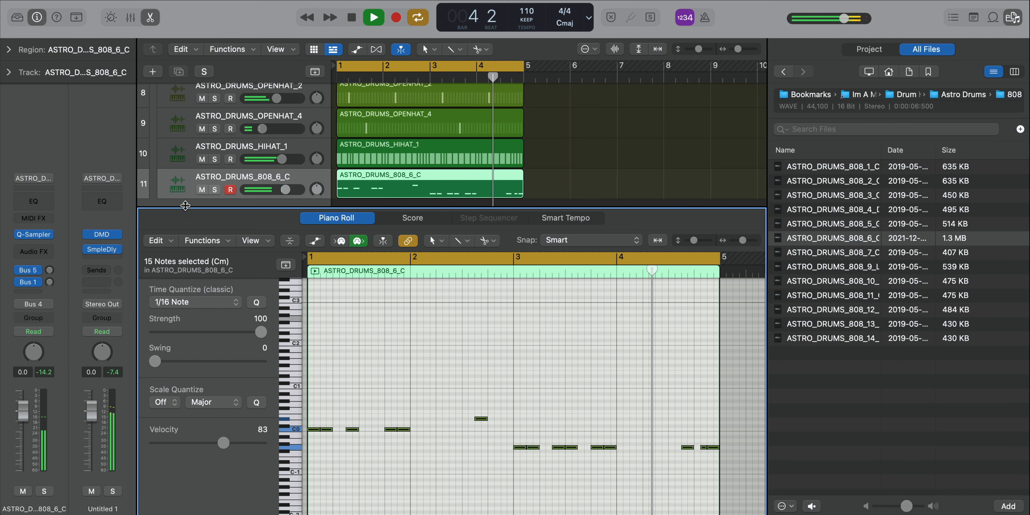
- Solo the 808 track, hide the file browser, stop playback and show the track's Quick Sampler
{"action": "left_click", "coordinate": [214, 190]}
{"action": "left_click", "coordinate": [1014, 17]}
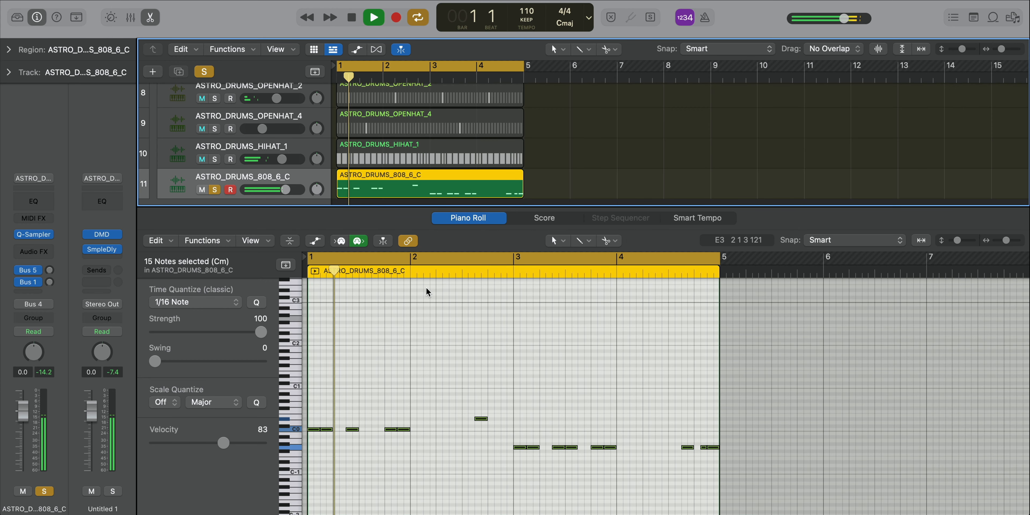
{"action": "key", "text": "space"}
{"action": "left_click", "coordinate": [34, 235]}
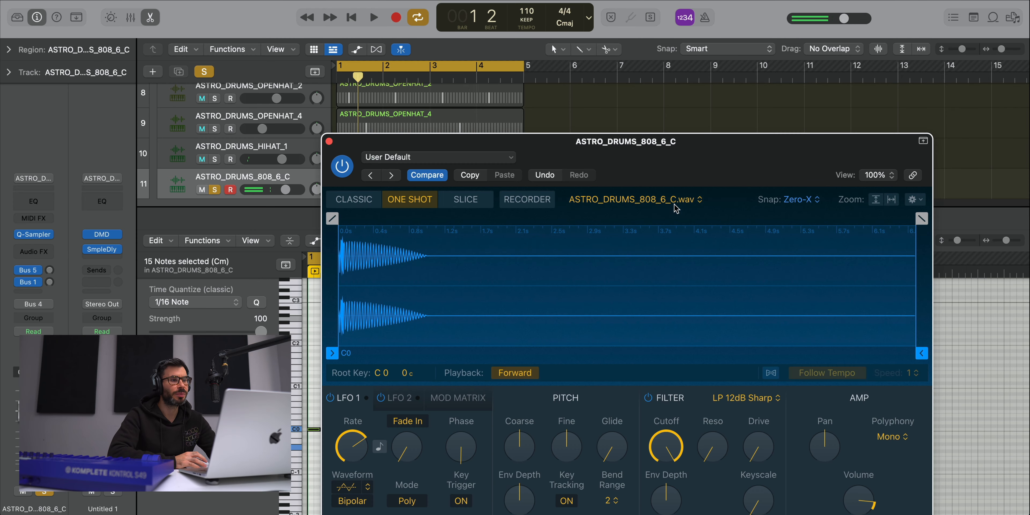
{"action": "left_click_drag", "start_coordinate": [686, 170], "coordinate": [581, 55]}
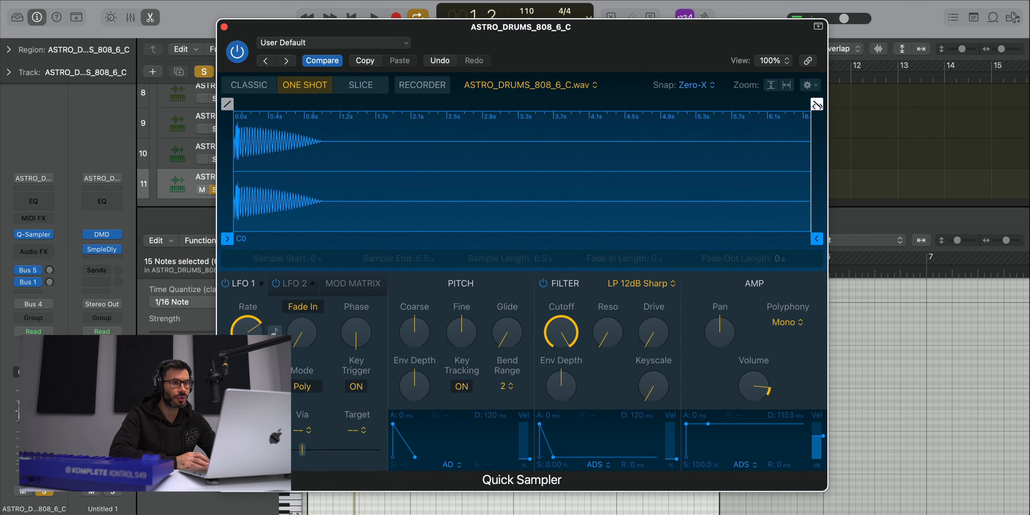
- Trim the 808 sample's end to about 0.91 s with a 0.587 s fade-out and 0.041 s fade-in, and set the sampler volume to 0 dB
{"action": "left_click_drag", "start_coordinate": [816, 104], "coordinate": [780, 105]}
{"action": "key", "text": "space"}
{"action": "mouse_move", "coordinate": [811, 206]}
{"action": "left_mouse_down"}
{"action": "mouse_move", "coordinate": [317, 207]}
{"action": "mouse_move", "coordinate": [314, 192]}
{"action": "left_mouse_up"}
{"action": "left_click_drag", "start_coordinate": [283, 104], "coordinate": [268, 105]}
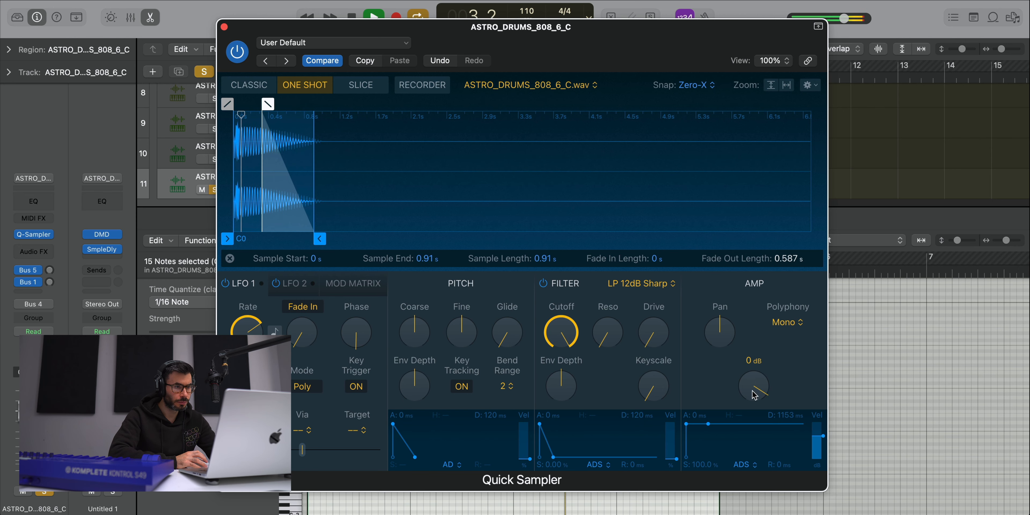
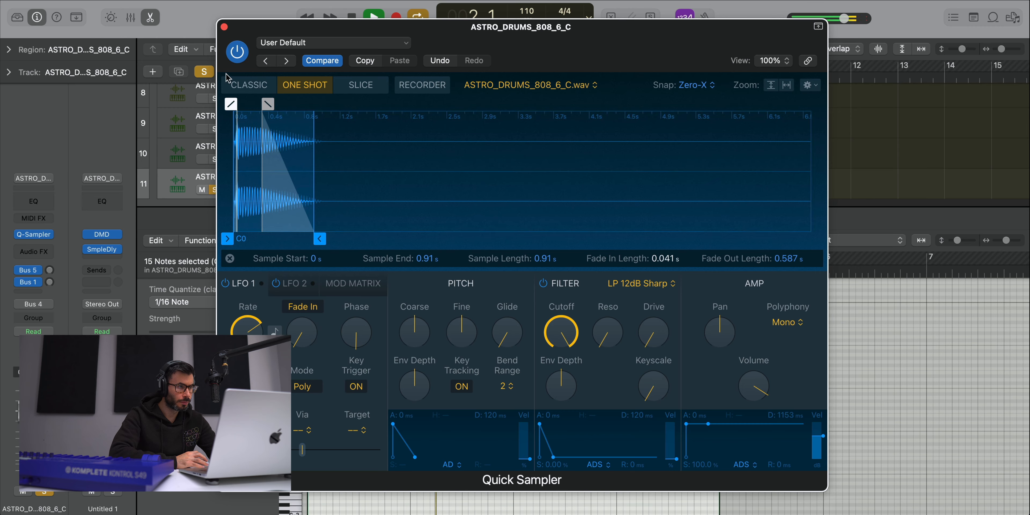
{"action": "left_click", "coordinate": [224, 27]}
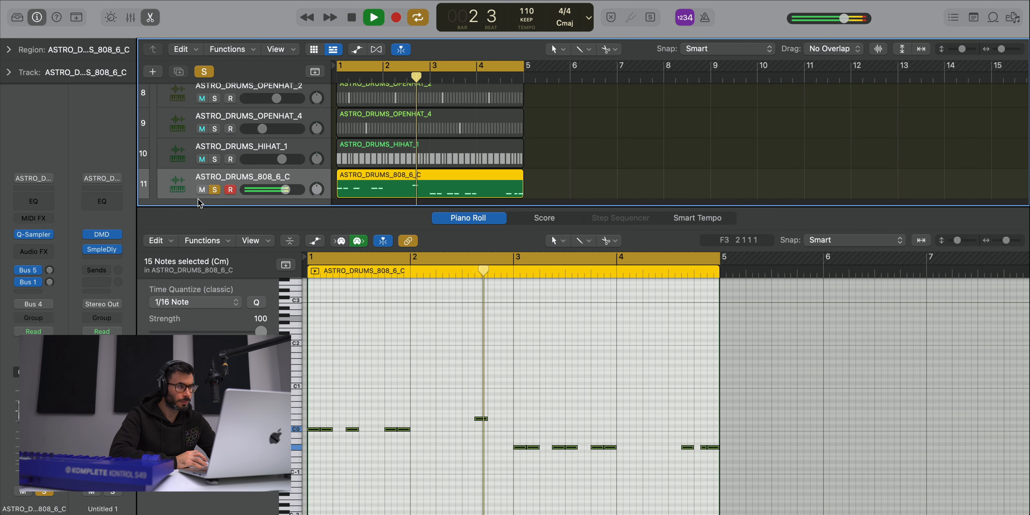
- Insert the Phat FX plug-in on the 808 track
{"action": "left_click", "coordinate": [36, 252]}
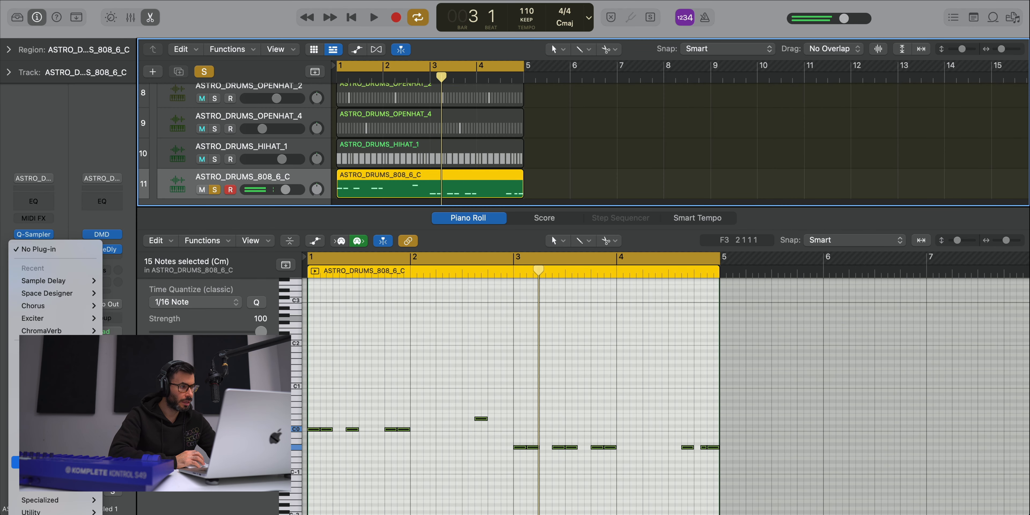
{"action": "left_click", "coordinate": [125, 462]}
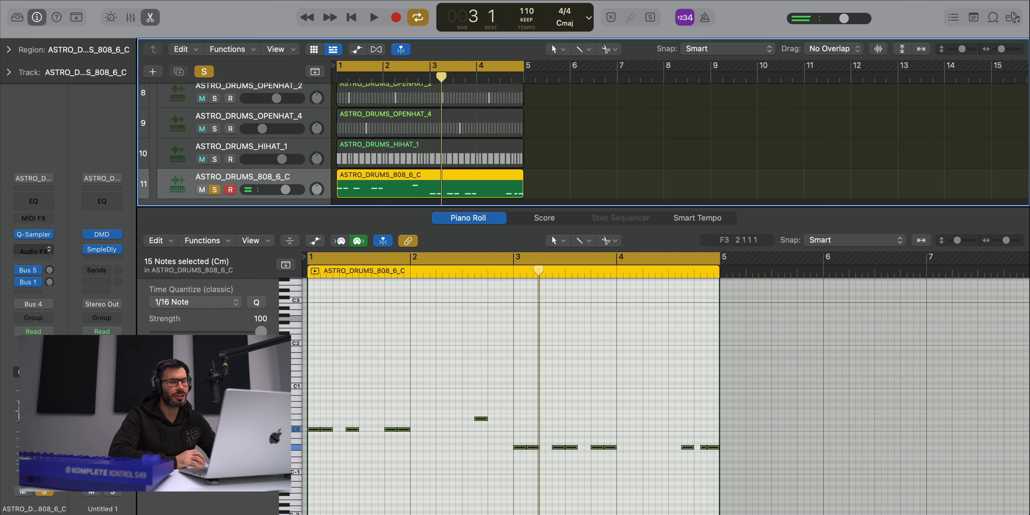
{"action": "left_click_drag", "start_coordinate": [667, 158], "coordinate": [538, 49]}
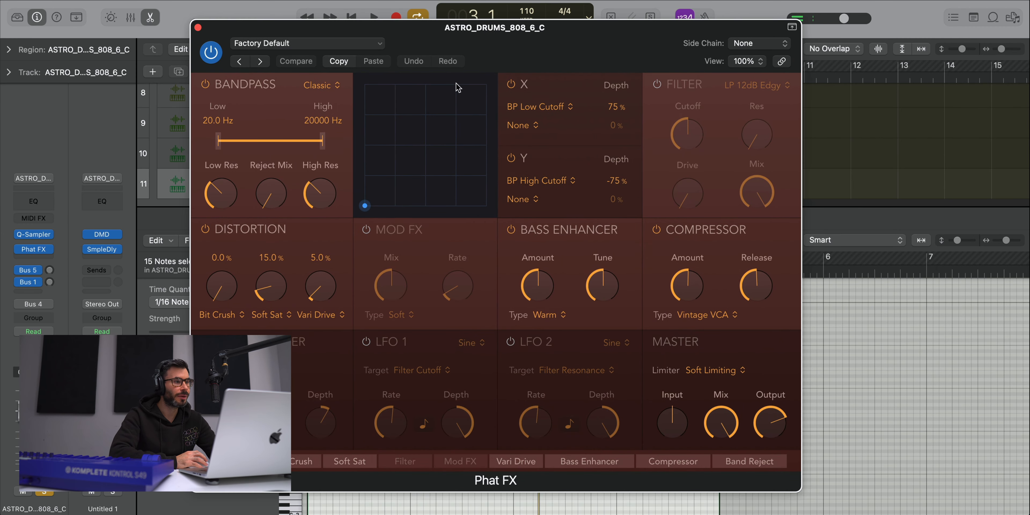
- Turn off Phat FX's Bandpass, Distortion, Bass Enhancer and Compressor sections, and raise its master input and output
{"action": "left_click", "coordinate": [205, 84]}
{"action": "left_click", "coordinate": [204, 228]}
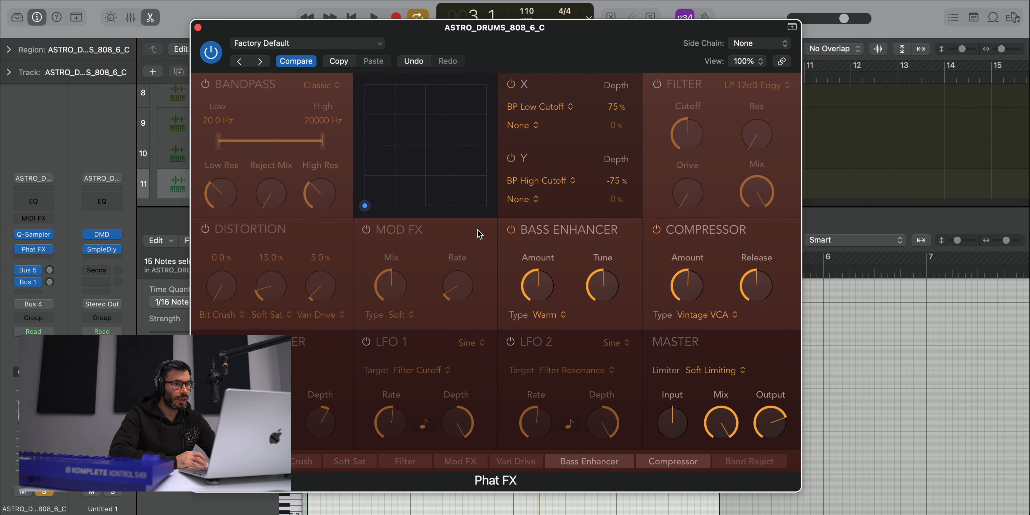
{"action": "left_click", "coordinate": [512, 230]}
{"action": "left_click", "coordinate": [656, 229]}
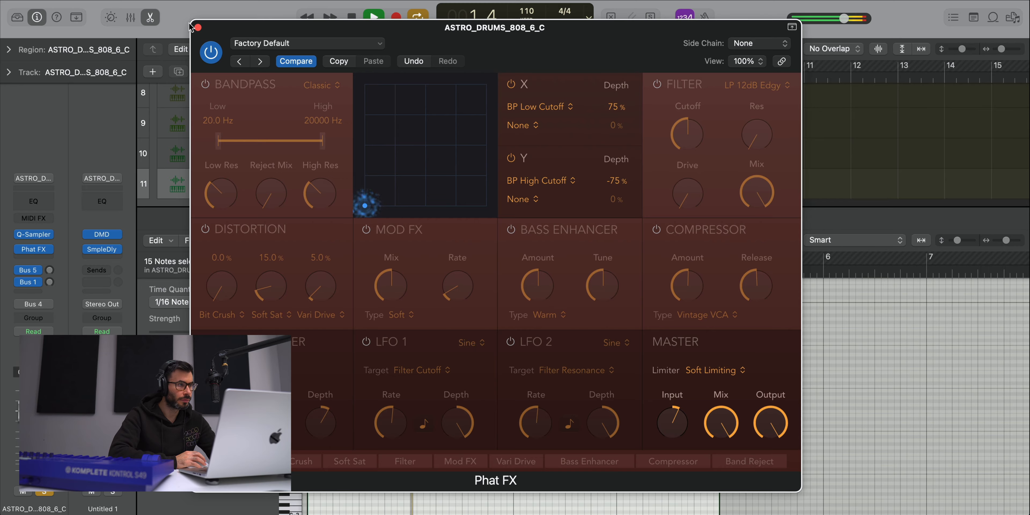
{"action": "left_click", "coordinate": [198, 27]}
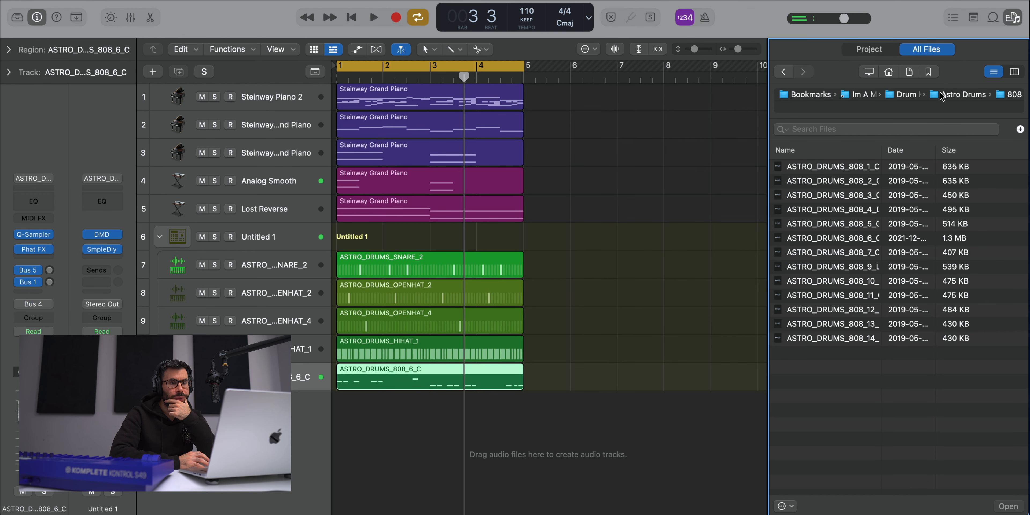
- Browse from the Astro Drums kit to the PERC folder of the Cactus Boys drum kit
{"action": "left_click", "coordinate": [941, 96]}
{"action": "left_click", "coordinate": [939, 92]}
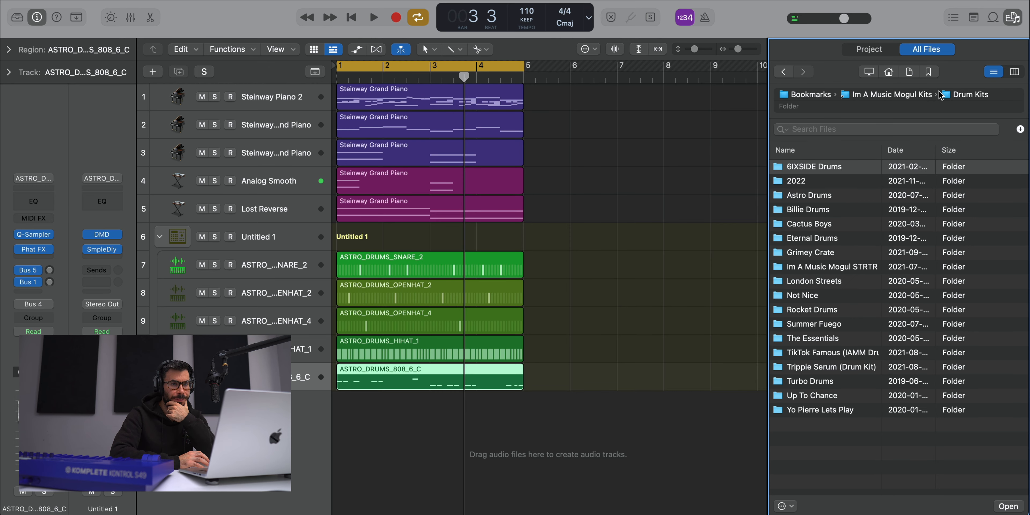
{"action": "double_click", "coordinate": [805, 224]}
{"action": "double_click", "coordinate": [817, 238]}
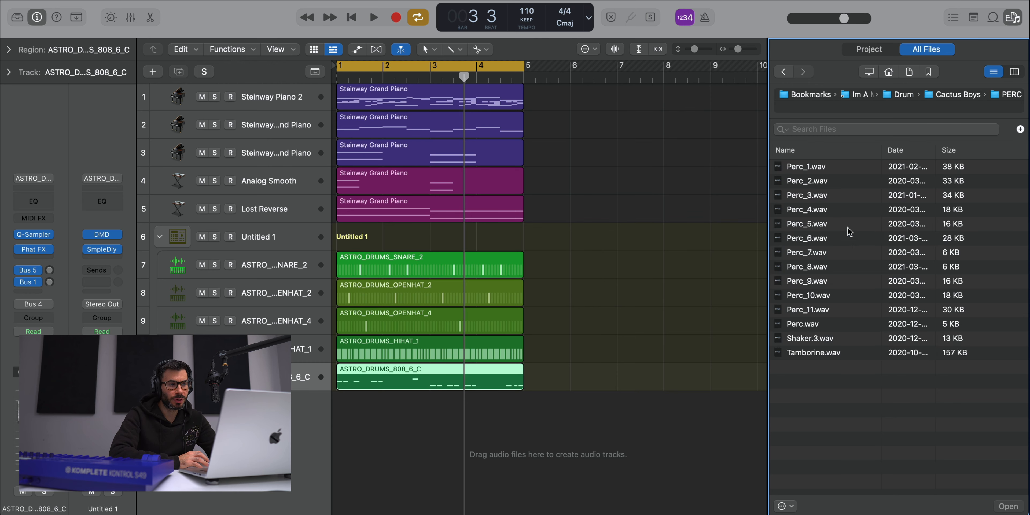
- Audition Perc.wav and Shaker.3.wav, and add Perc.wav to the existing Drum Machine Designer kit
{"action": "left_click", "coordinate": [821, 326]}
{"action": "left_click", "coordinate": [818, 338]}
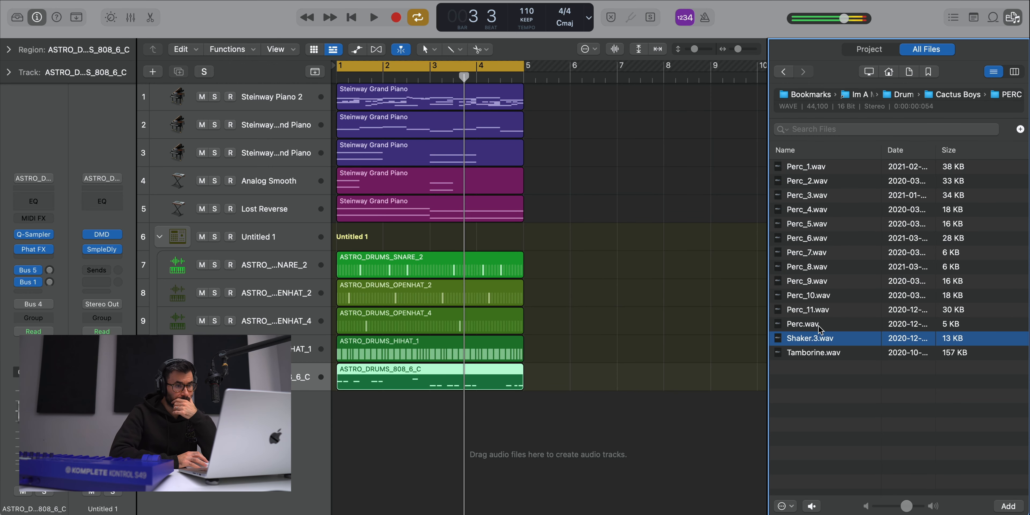
{"action": "left_click", "coordinate": [819, 328]}
{"action": "left_click_drag", "start_coordinate": [821, 328], "coordinate": [266, 246]}
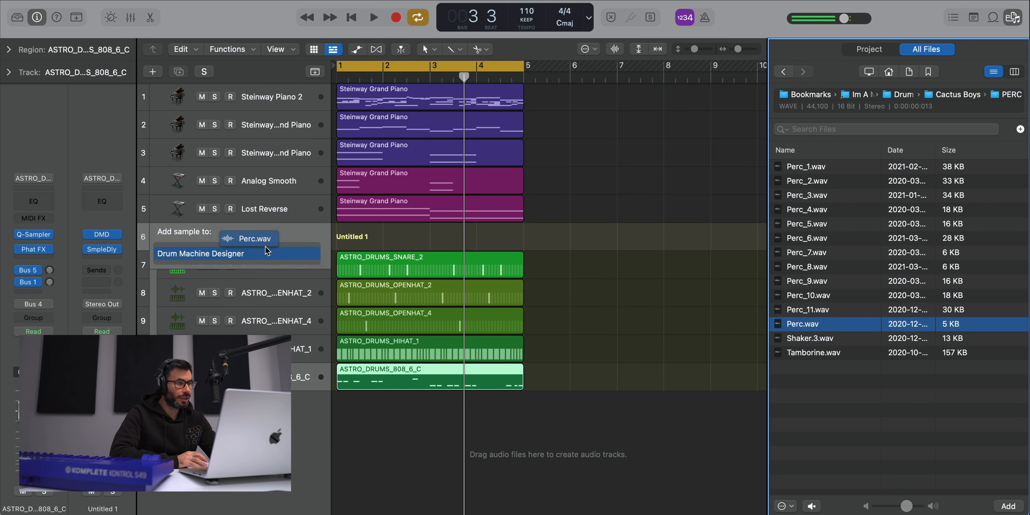
{"action": "left_click", "coordinate": [263, 252]}
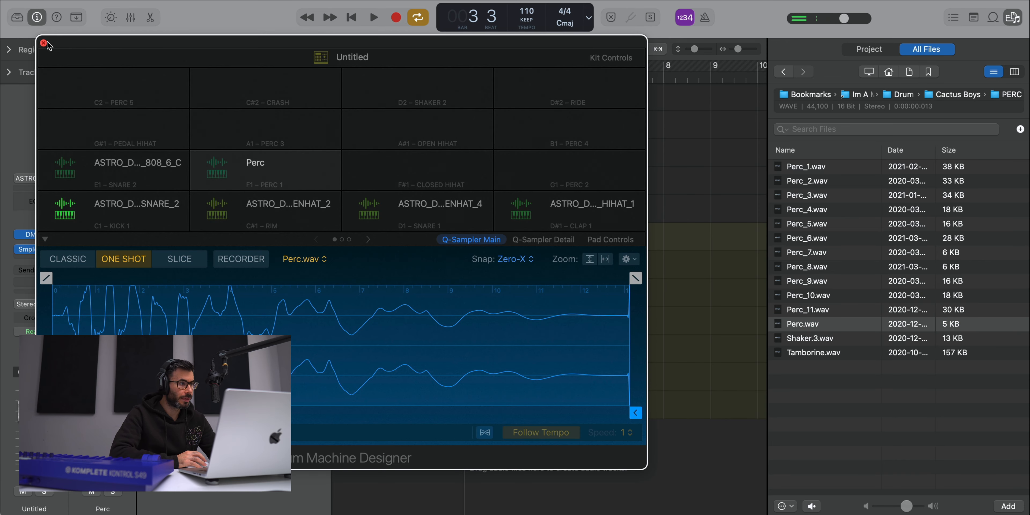
{"action": "left_click", "coordinate": [44, 43]}
- Create a pattern region at bar 1 on the Perc track, and set its length to 64 steps
{"action": "right_click", "coordinate": [352, 406]}
{"action": "left_click", "coordinate": [372, 421]}
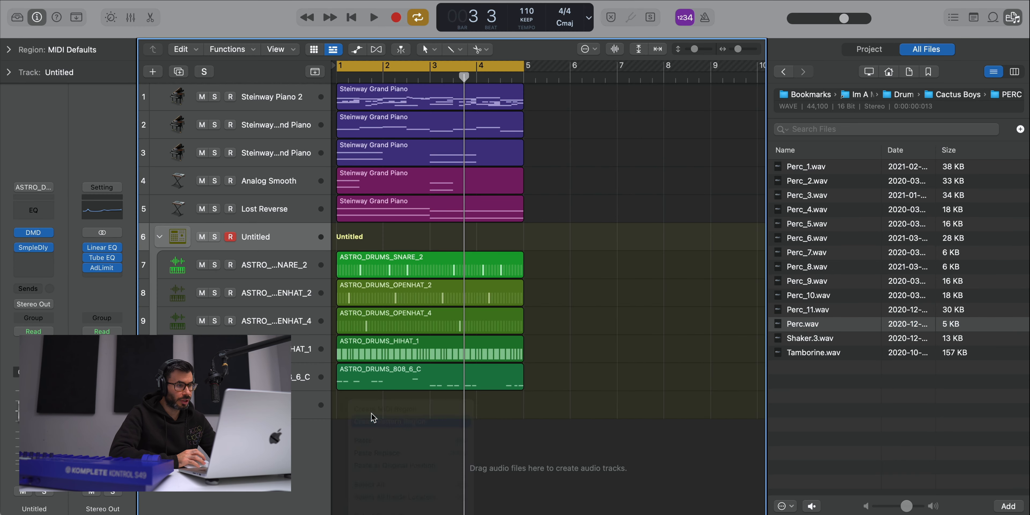
{"action": "left_click", "coordinate": [1012, 17]}
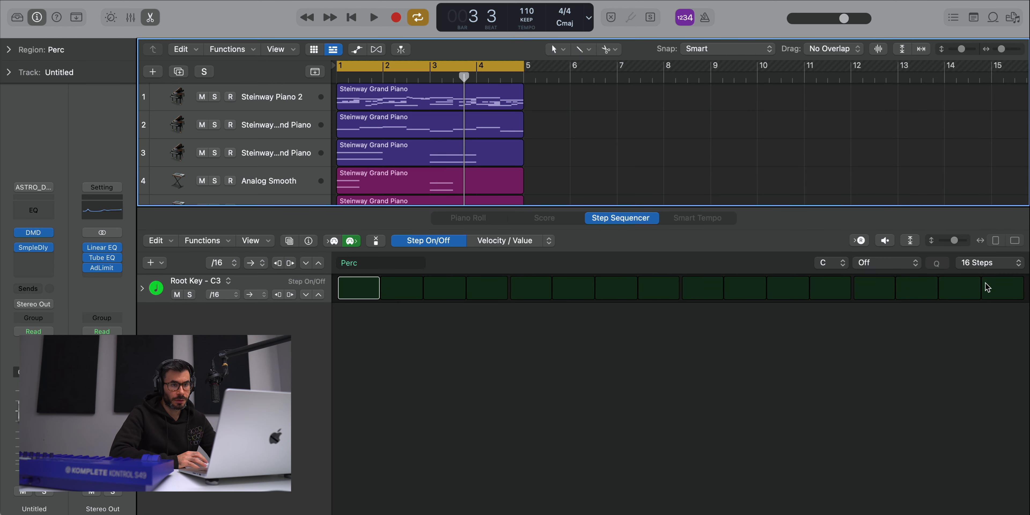
{"action": "left_click", "coordinate": [1003, 263]}
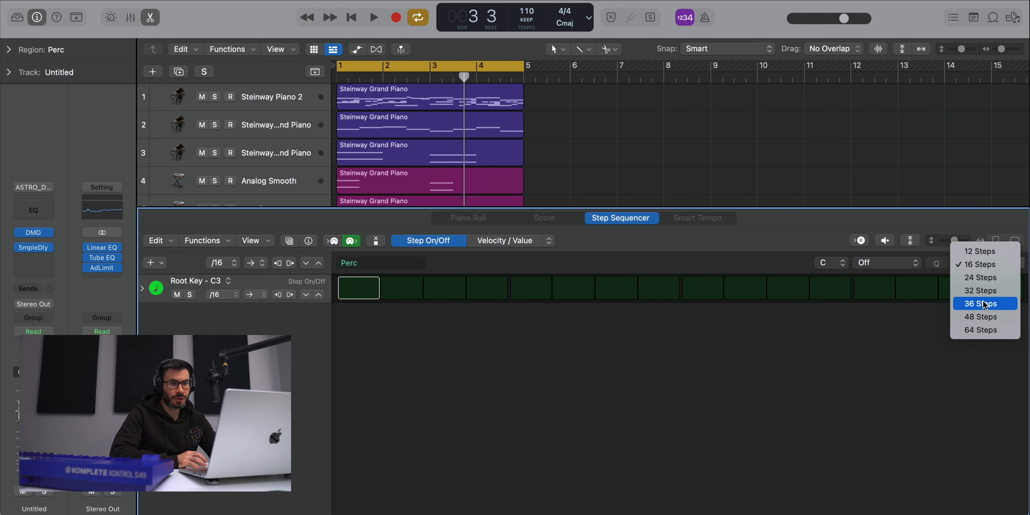
{"action": "left_click", "coordinate": [983, 329]}
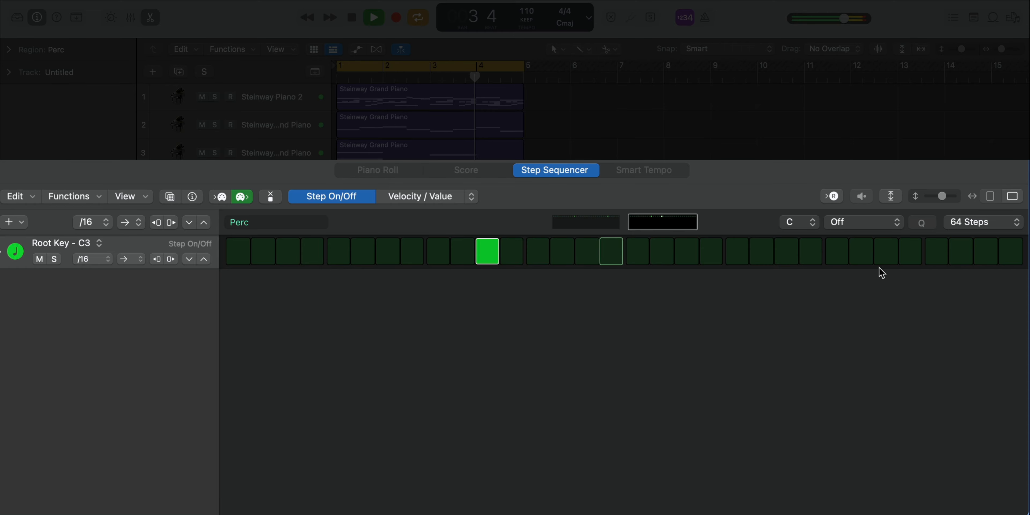
- Activate steps 59 and 63 of the Perc pattern, and lower the Perc track's volume fader
{"action": "left_click", "coordinate": [975, 259]}
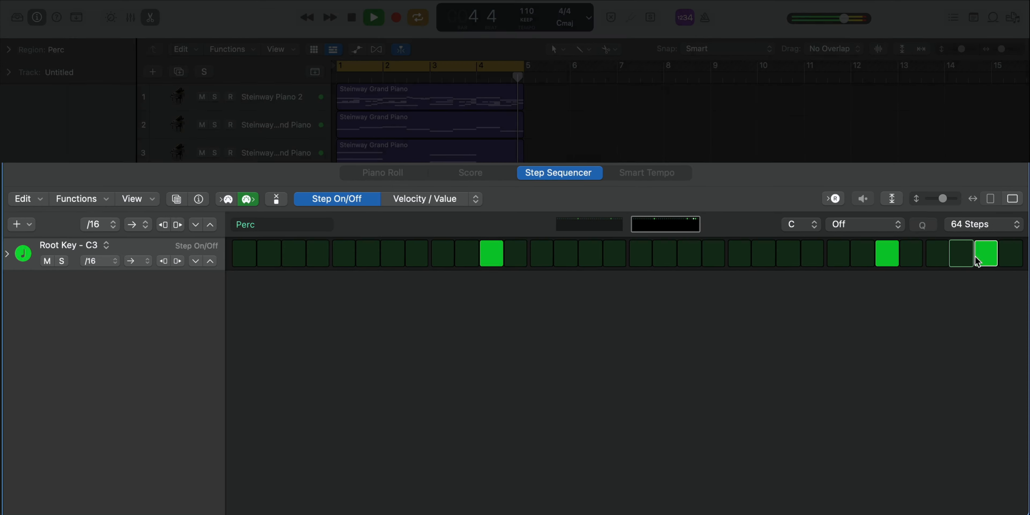
{"action": "key", "text": "e"}
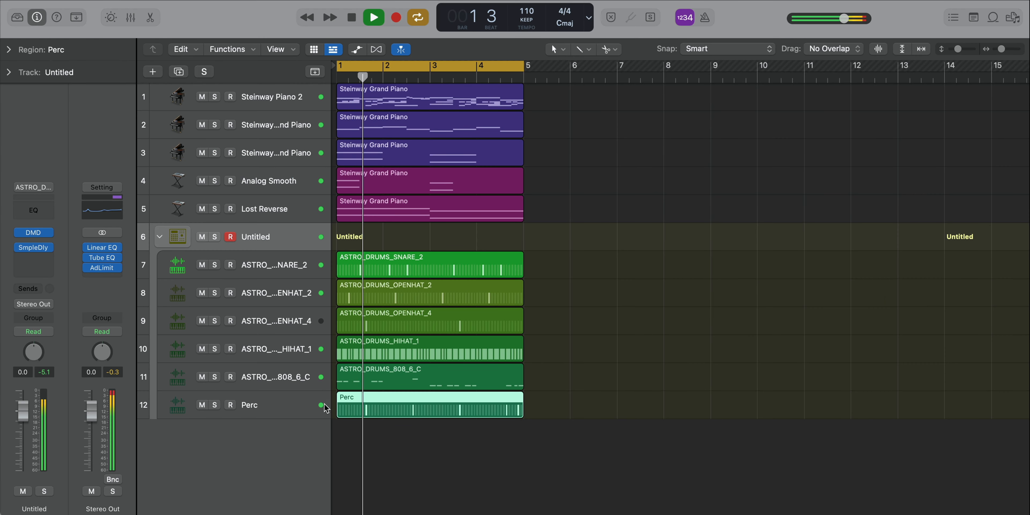
{"action": "left_click", "coordinate": [324, 408]}
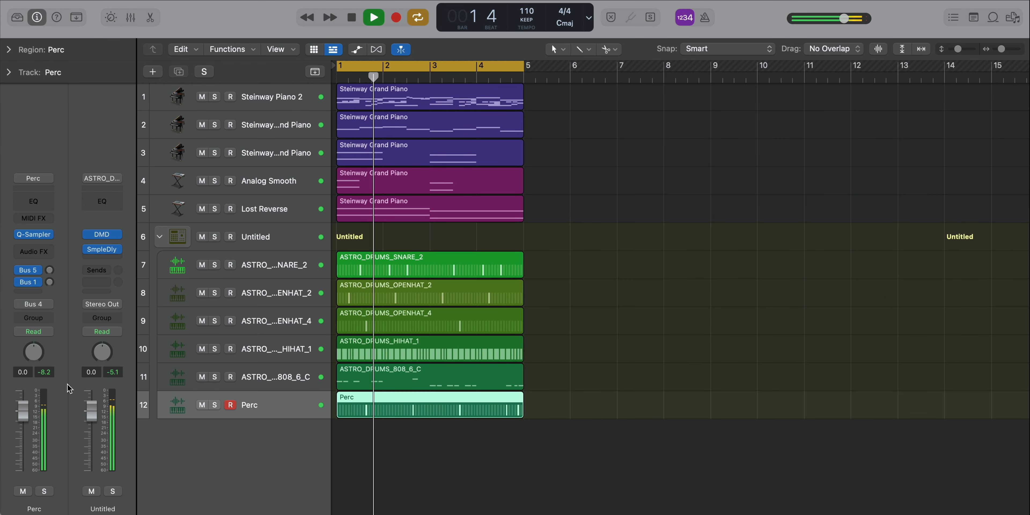
{"action": "left_click_drag", "start_coordinate": [23, 417], "coordinate": [23, 435]}
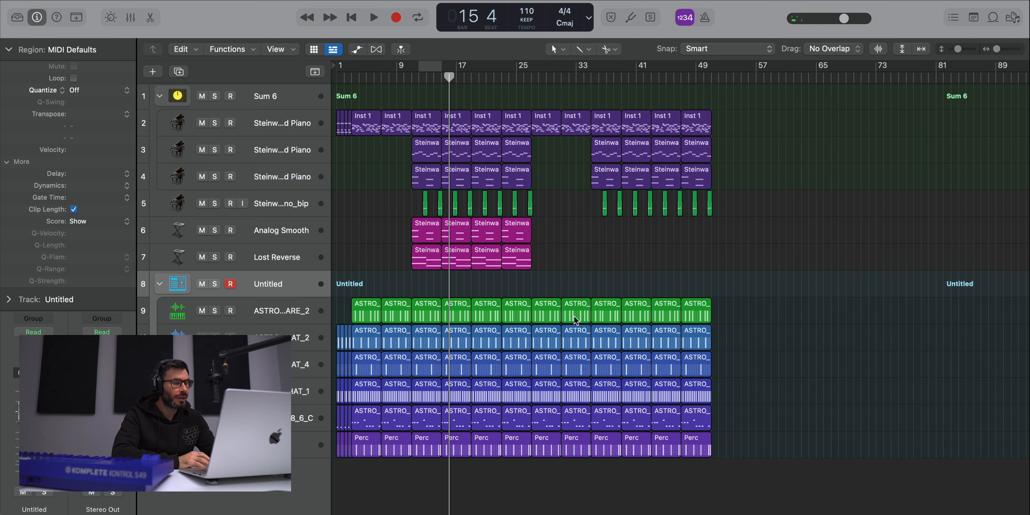
- Play the arrangement in a cycle from bar 12 to bar 15 with the Steinway bip track soloed
{"action": "scroll", "coordinate": [514, 307], "scroll_direction": "up", "scroll_amount": 5}
{"action": "scroll", "coordinate": [516, 312], "scroll_direction": "down", "scroll_amount": 2}
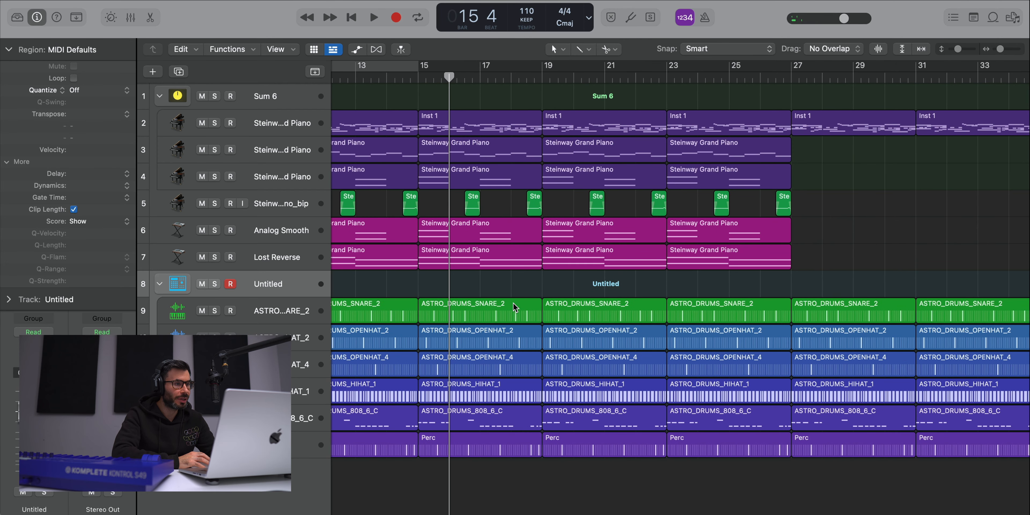
{"action": "scroll", "coordinate": [892, 153], "scroll_direction": "left", "scroll_amount": 3}
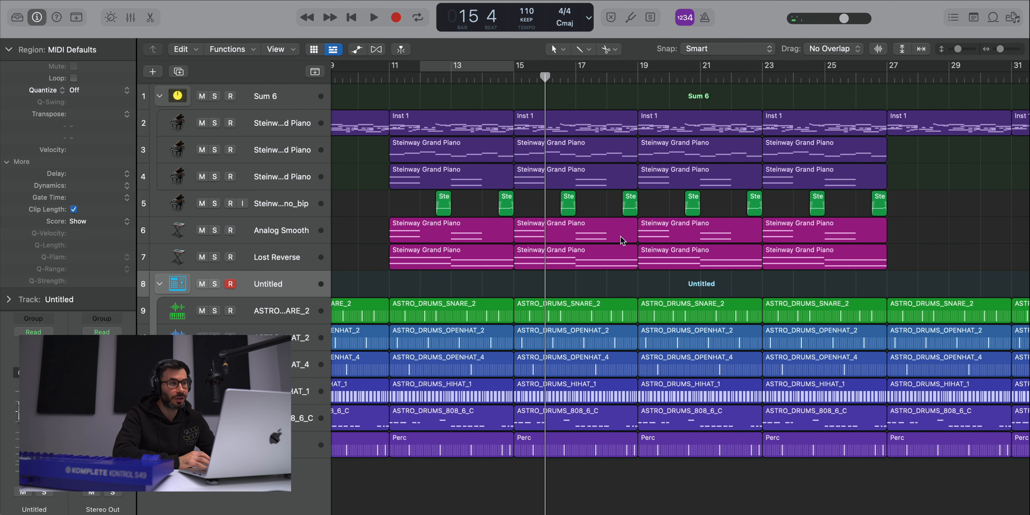
{"action": "key", "text": "space"}
{"action": "key", "text": "c"}
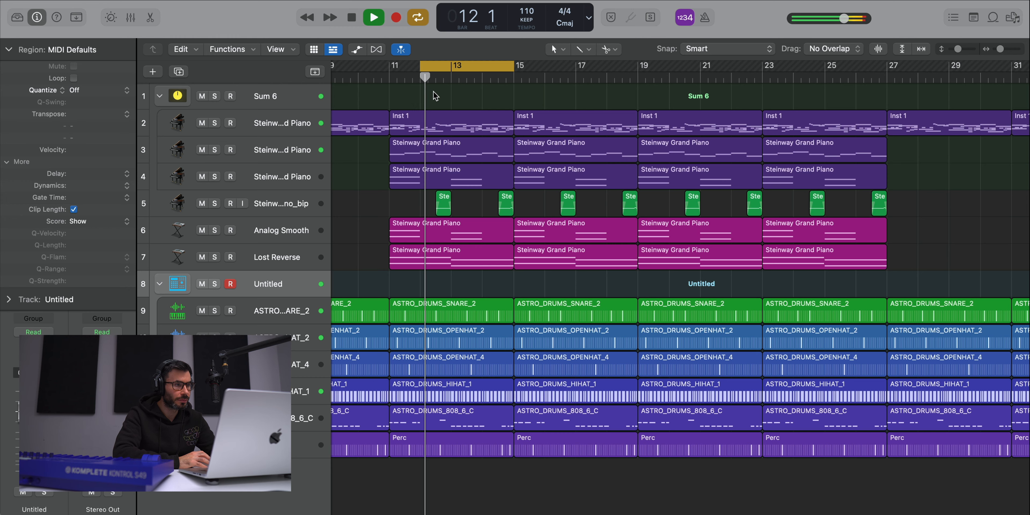
{"action": "key", "text": "s"}
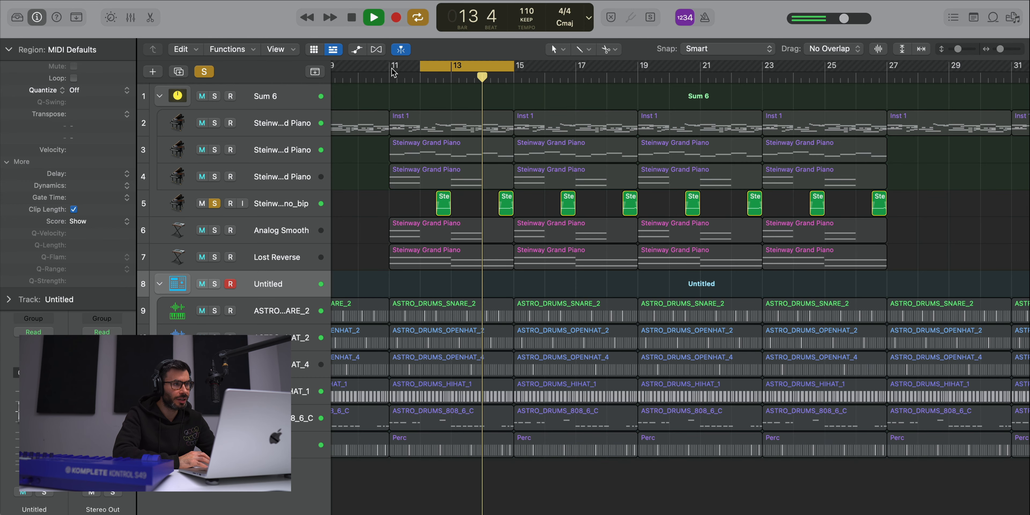
- Extend the cycle range to bars 11 through 15, and take the Steinway bip track out of solo
{"action": "mouse_move", "coordinate": [511, 66]}
{"action": "left_mouse_down"}
{"action": "mouse_move", "coordinate": [493, 77]}
{"action": "mouse_move", "coordinate": [504, 68]}
{"action": "left_mouse_up"}
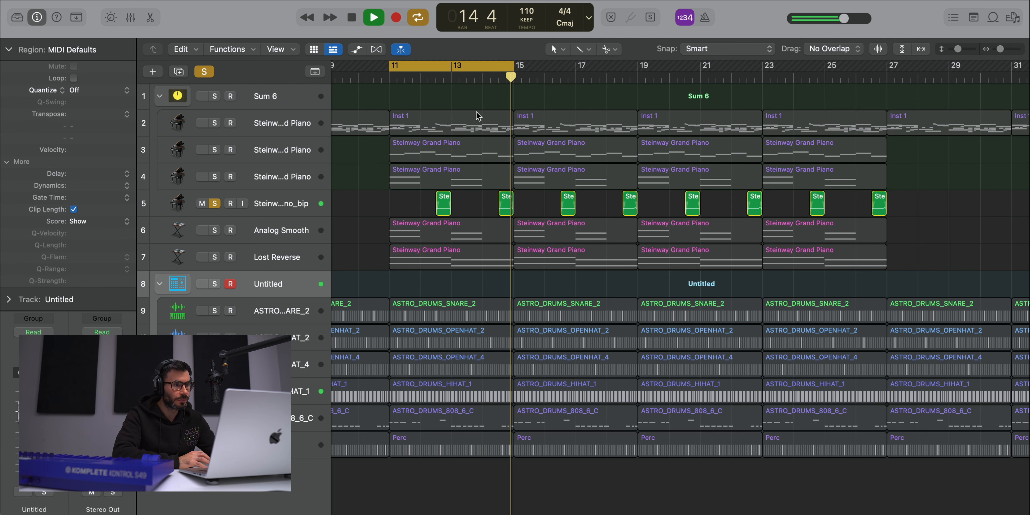
{"action": "key", "text": "space"}
{"action": "left_click", "coordinate": [215, 203]}
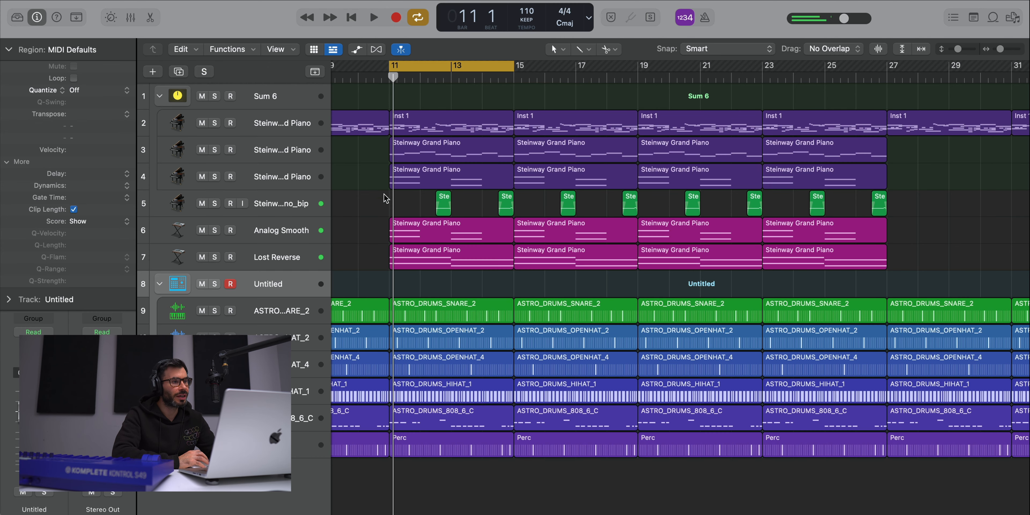
- Join the two Steinway Grand Piano regions starting at bar 11 and bounce the joined region in place as audio
{"action": "left_click", "coordinate": [416, 172]}
{"action": "left_click", "coordinate": [431, 153], "text": "shift"}
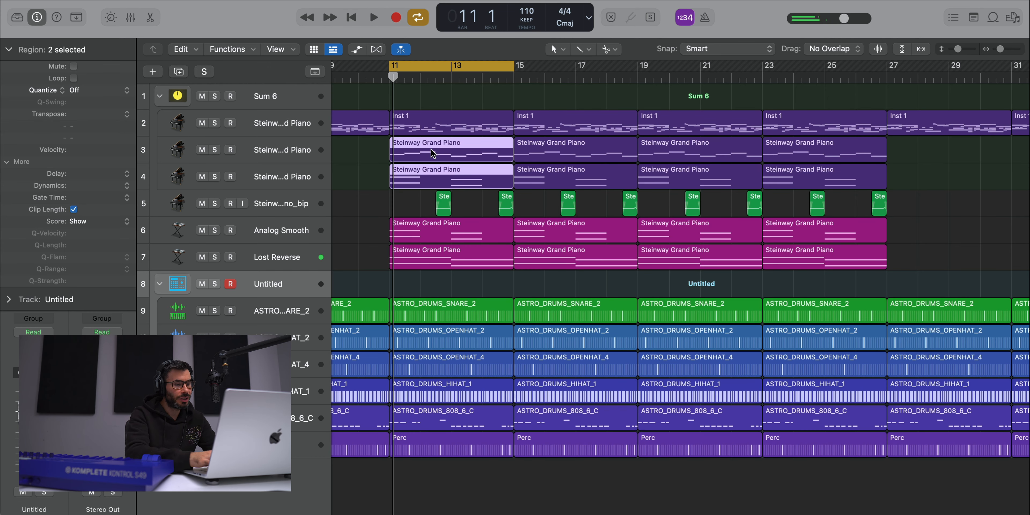
{"action": "key", "text": "super+j"}
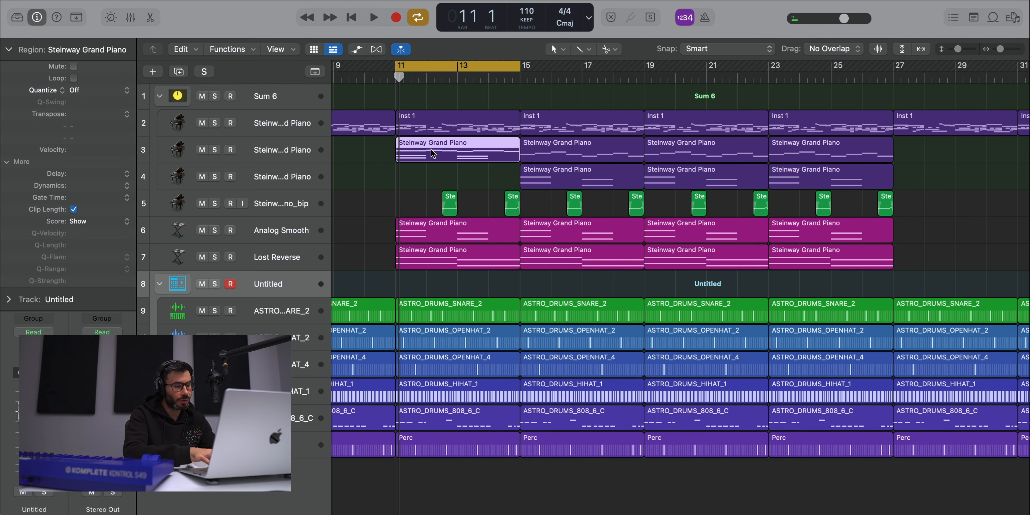
{"action": "key", "text": "ctrl+b"}
{"action": "key", "text": "Return"}
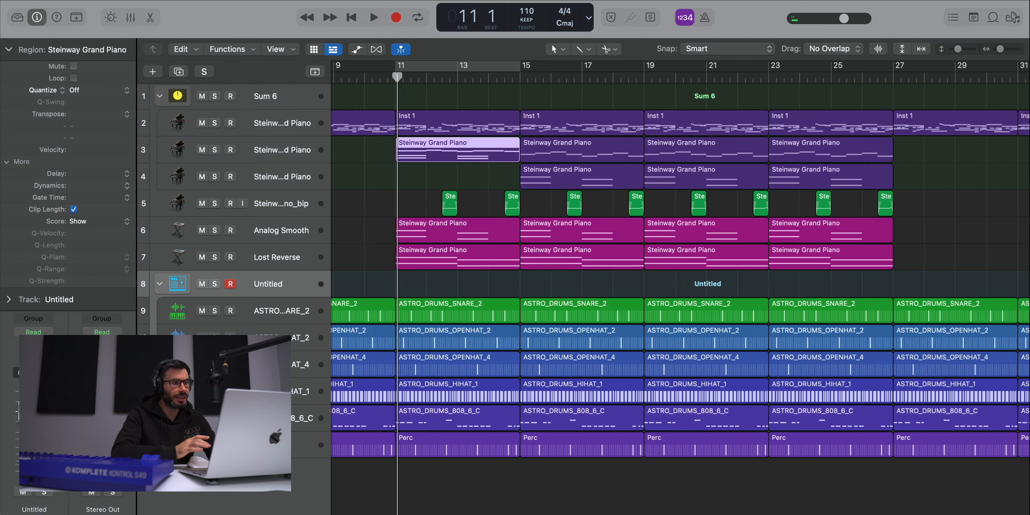
- Slice the bounced piano audio region into equal half-bar pieces from bar 11 to bar 15
{"action": "scroll", "coordinate": [454, 228], "scroll_direction": "down", "scroll_amount": 2}
{"action": "key", "text": "super+Right"}
{"action": "key", "text": "super+Right"}
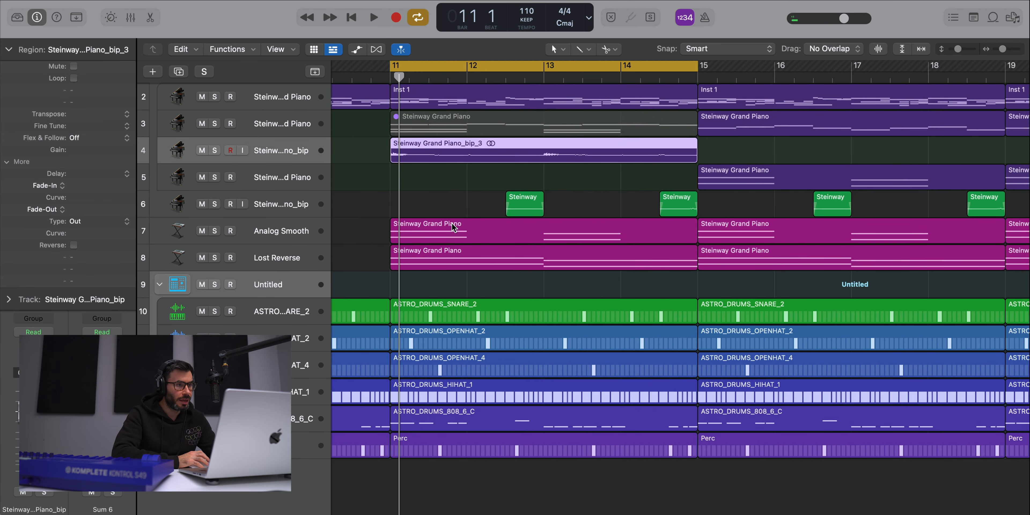
{"action": "left_click", "coordinate": [428, 77]}
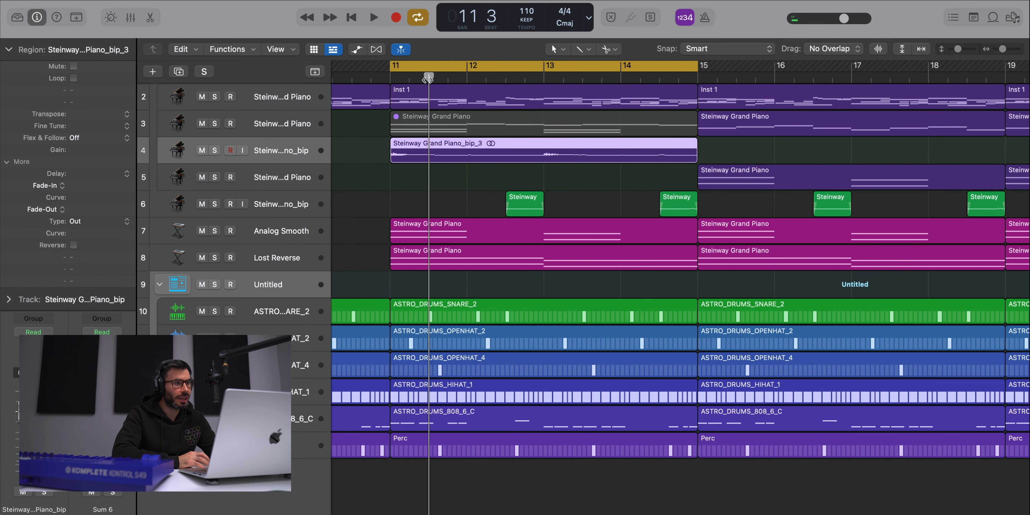
{"action": "right_click", "coordinate": [428, 150], "text": "alt"}
{"action": "left_click", "coordinate": [435, 182]}
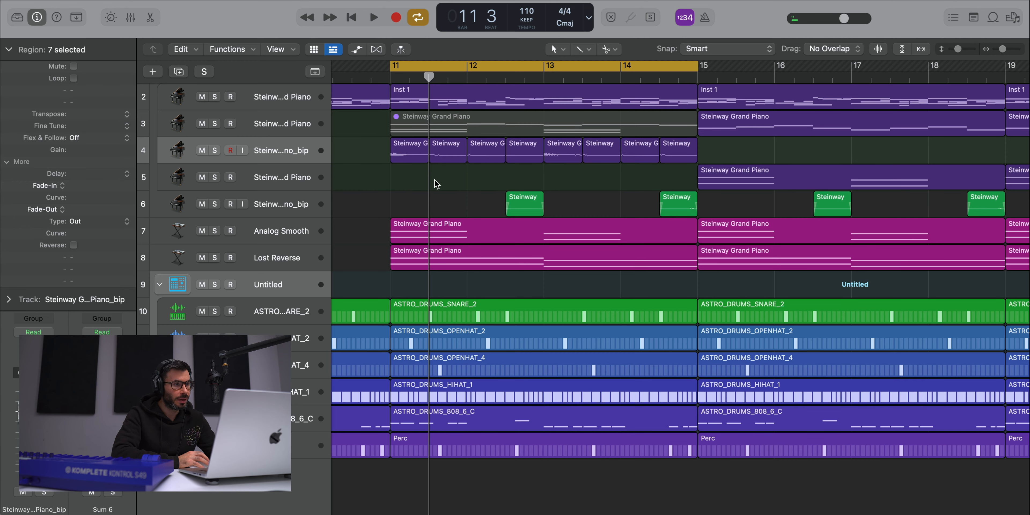
- Delete the bounced piano slices, keeping only those in the second half of bars 12 and 14
{"action": "left_click", "coordinate": [443, 158]}
{"action": "key", "text": "Delete"}
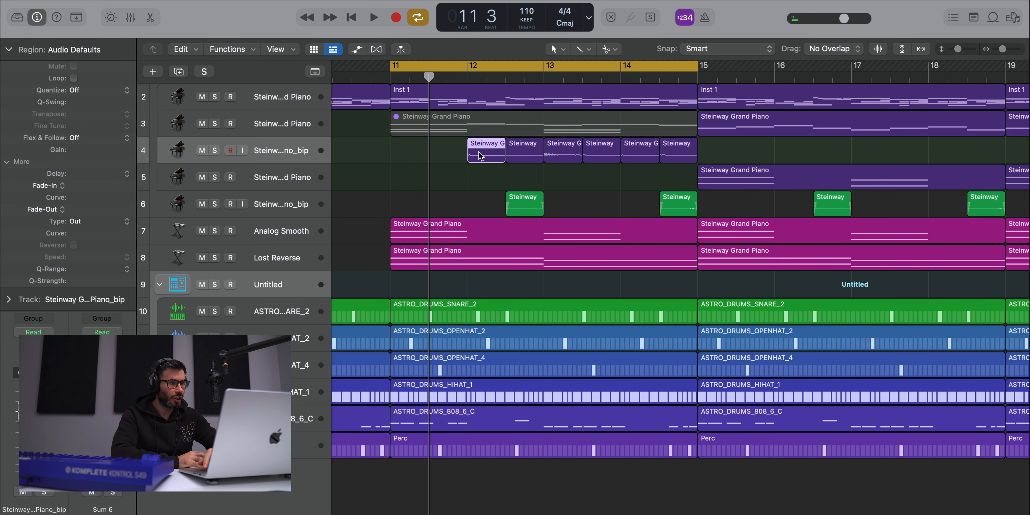
{"action": "left_click", "coordinate": [561, 153]}
{"action": "key", "text": "Delete"}
{"action": "left_click", "coordinate": [600, 154]}
{"action": "key", "text": "Delete"}
{"action": "left_click", "coordinate": [640, 155]}
{"action": "key", "text": "Delete"}
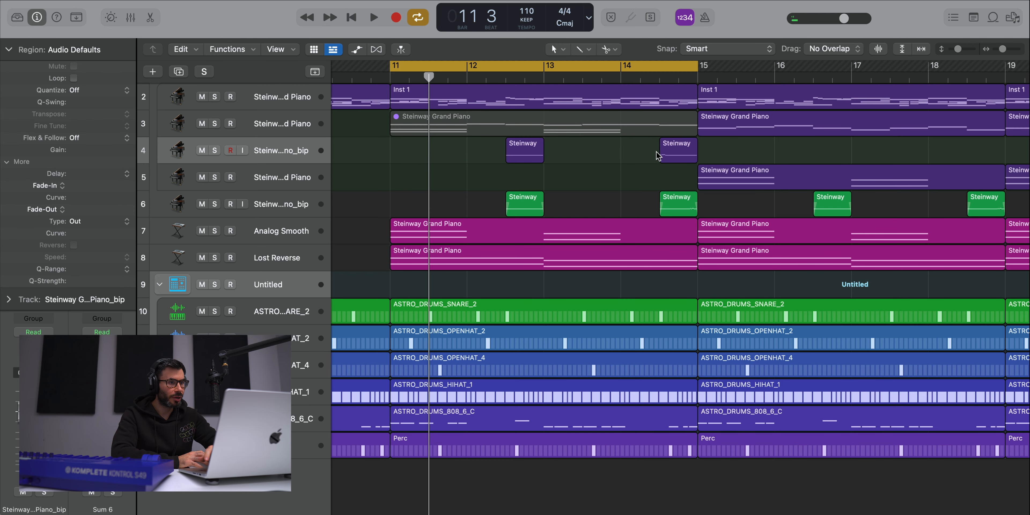
- Play the two piano slices with the bounced piano track and the drum kit soloed
{"action": "left_click", "coordinate": [214, 150]}
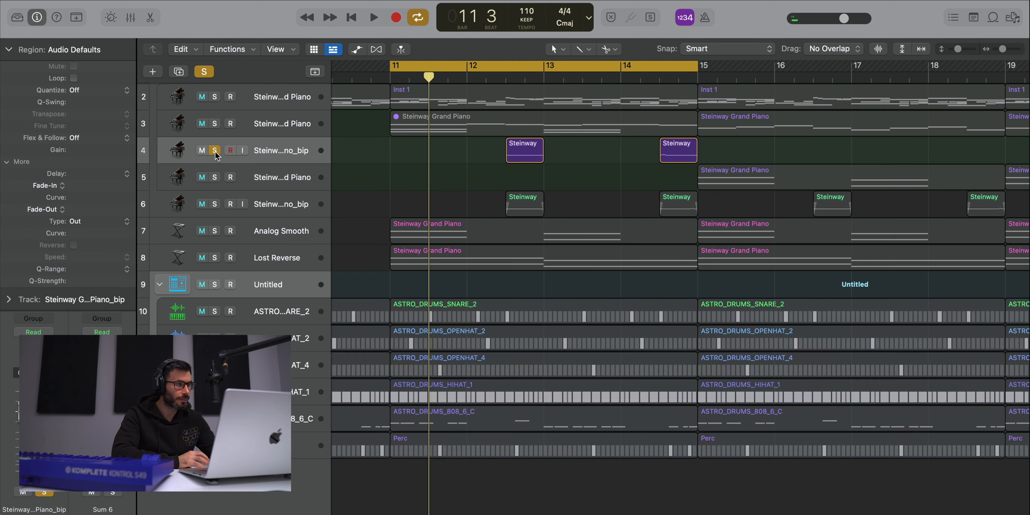
{"action": "key", "text": "space"}
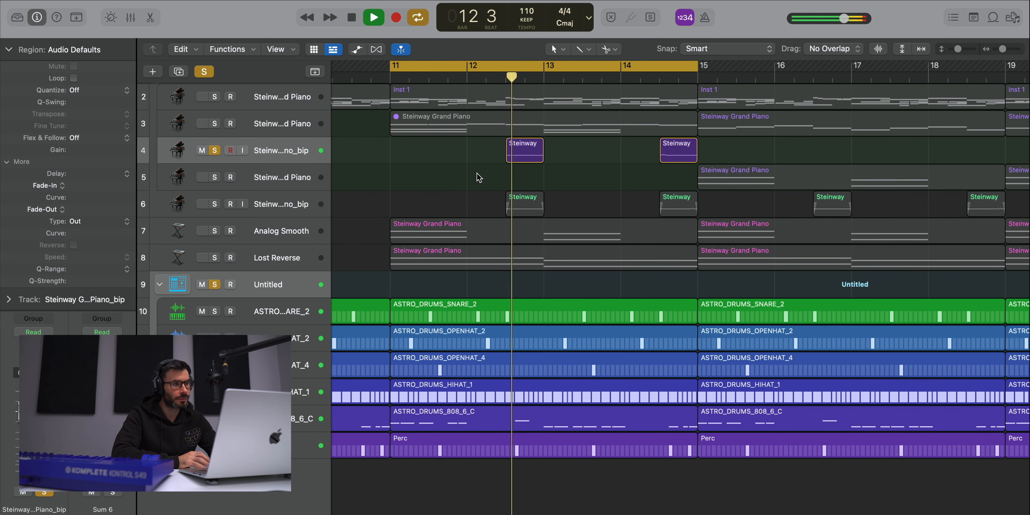
{"action": "key", "text": "space"}
- Reverse the two remaining piano slices and play them against the drums, switching off the cycle
{"action": "left_click_drag", "start_coordinate": [496, 156], "coordinate": [768, 158]}
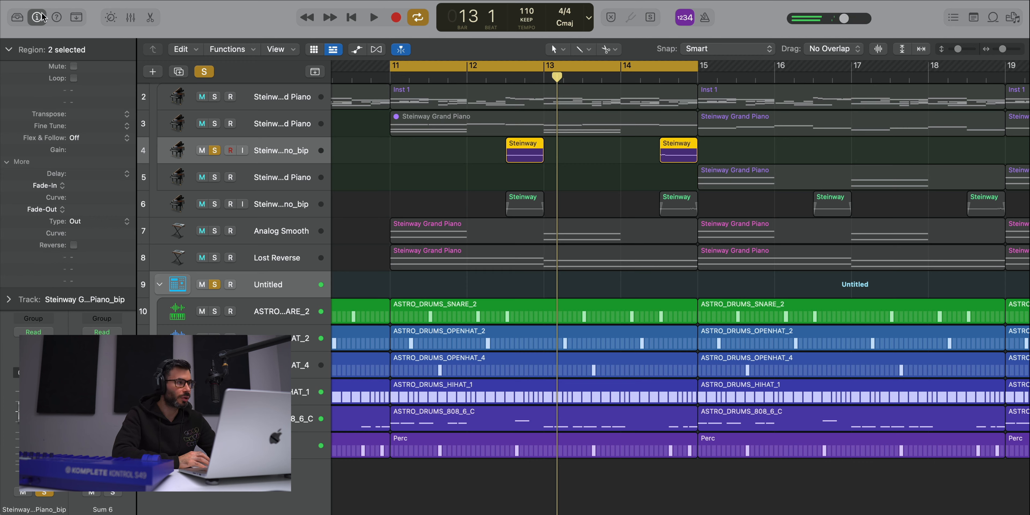
{"action": "left_click_drag", "start_coordinate": [481, 157], "coordinate": [767, 148]}
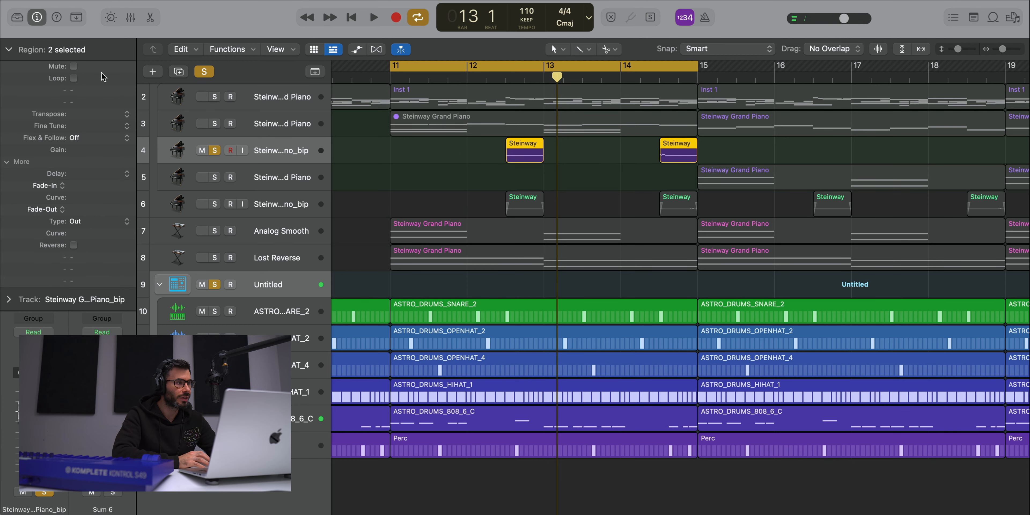
{"action": "left_click", "coordinate": [73, 245]}
{"action": "key", "text": "space"}
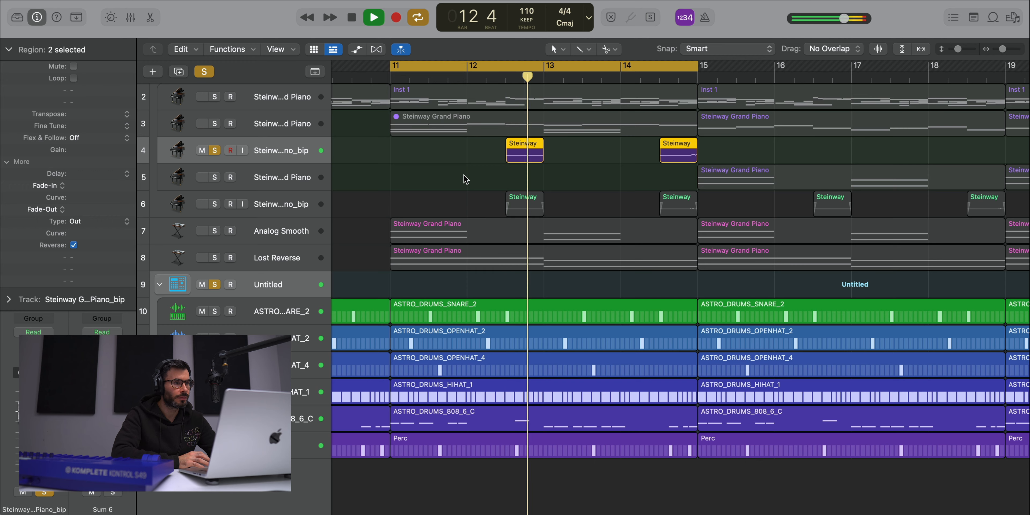
{"action": "left_click_drag", "start_coordinate": [462, 155], "coordinate": [703, 152]}
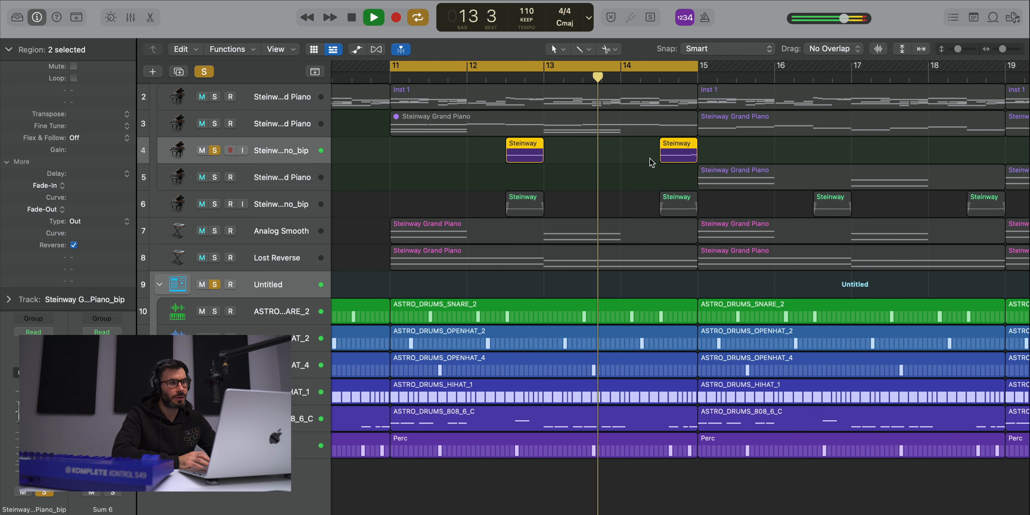
{"action": "left_click", "coordinate": [655, 71]}
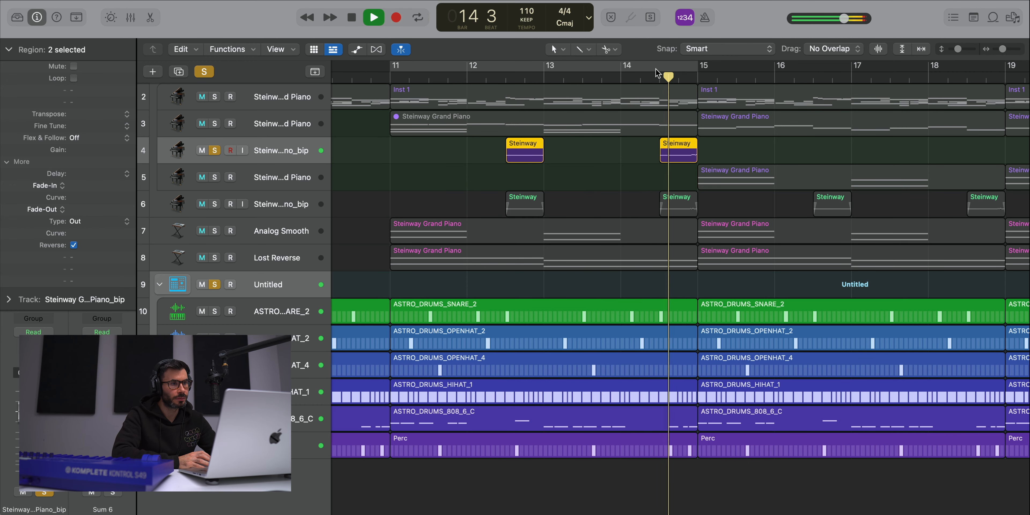
{"action": "key", "text": "space"}
- Set both reversed piano slices to a fade-in of 5 and a fade-out of 5, and play them from bar 12
{"action": "left_click_drag", "start_coordinate": [736, 146], "coordinate": [511, 155]}
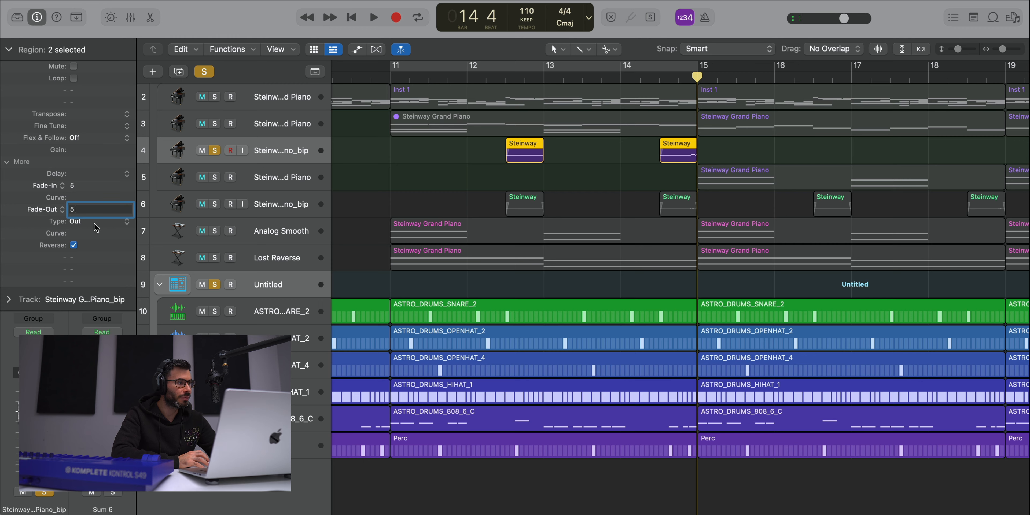
{"action": "key", "text": "Return"}
{"action": "key", "text": "space"}
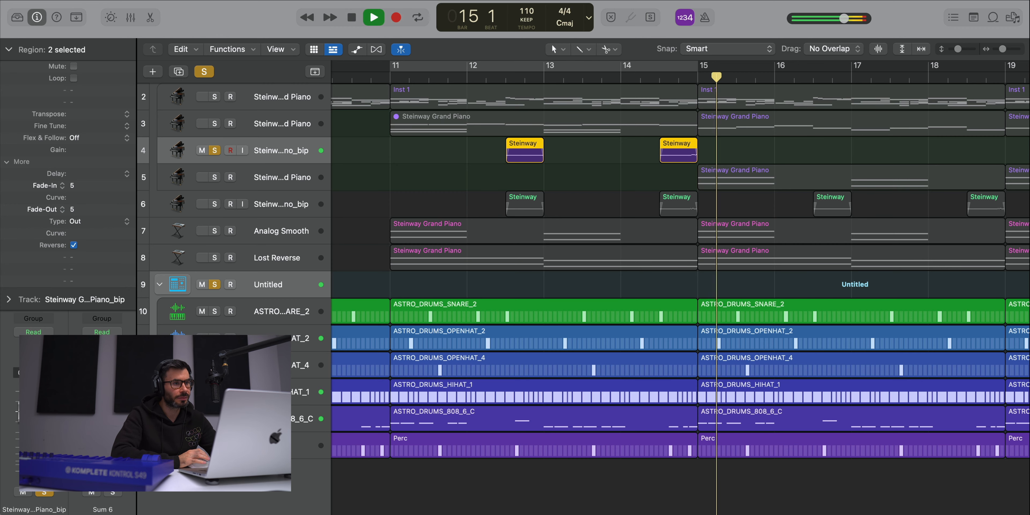
{"action": "key", "text": "space"}
{"action": "left_click", "coordinate": [485, 77]}
{"action": "key", "text": "space"}
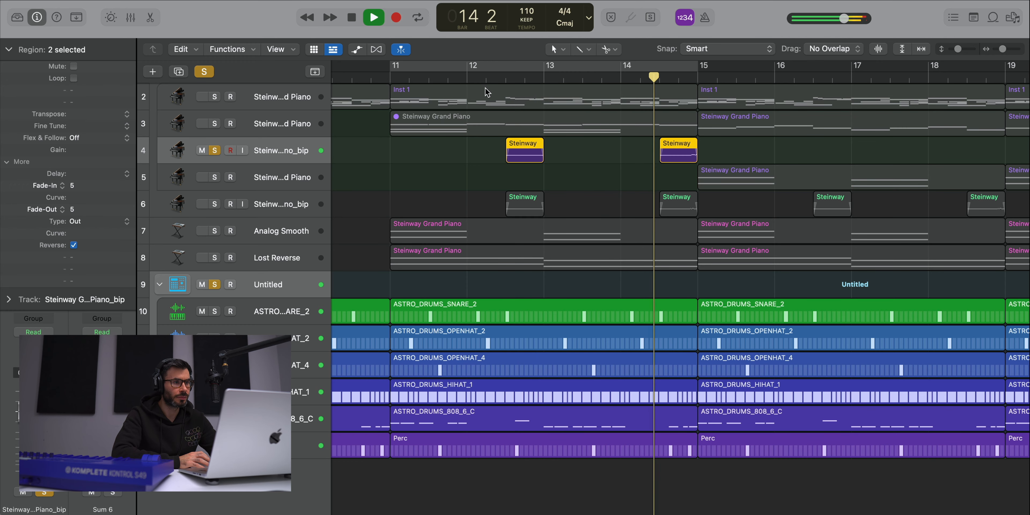
{"action": "key", "text": "space"}
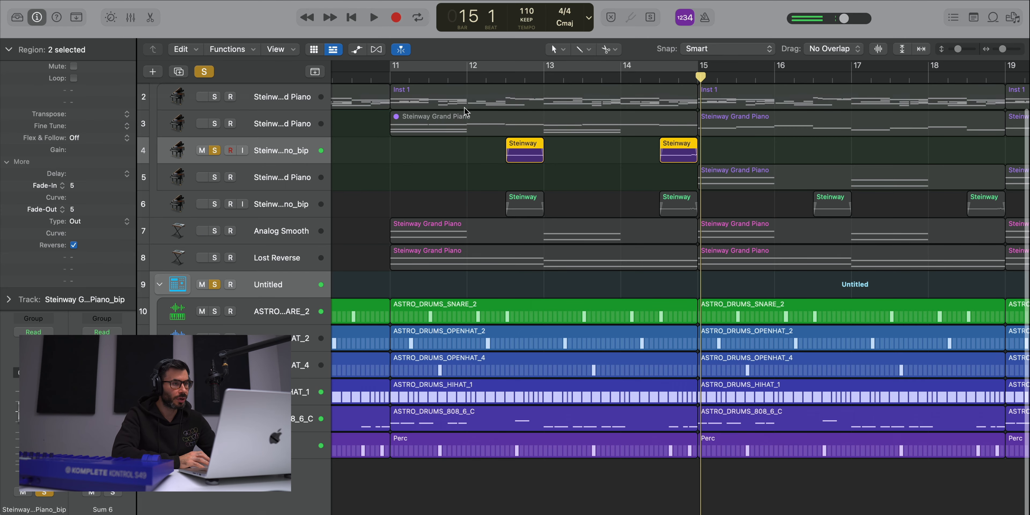
- Undo the fades, reversal, slice deletions, slicing and bounce of the piano region, and take the drum kit out of solo
{"action": "key", "text": "super+z"}
{"action": "key", "text": "super+z"}
{"action": "key", "text": "super+z"}
{"action": "key", "text": "super+z"}
{"action": "key", "text": "super+z"}
{"action": "key", "text": "super+z"}
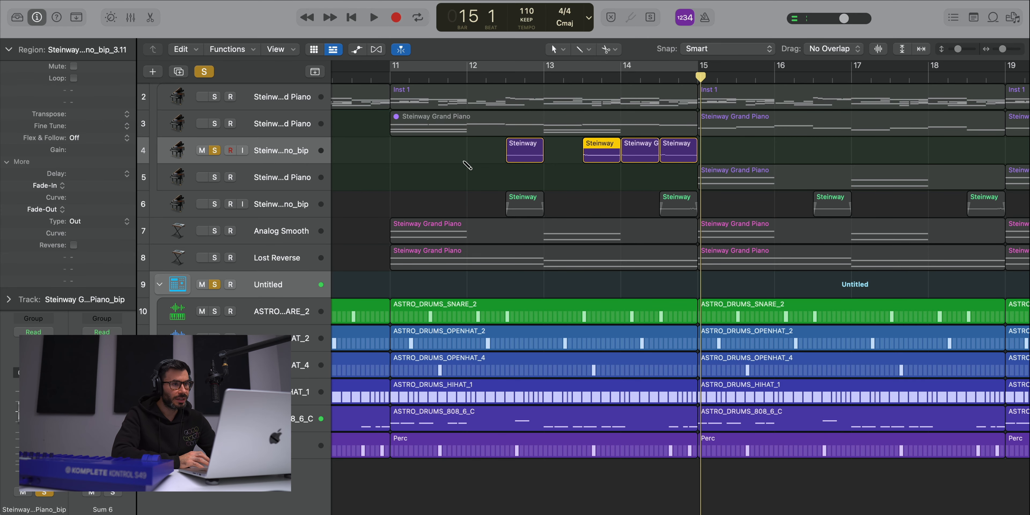
{"action": "key", "text": "super+z"}
{"action": "key", "text": "super+z"}
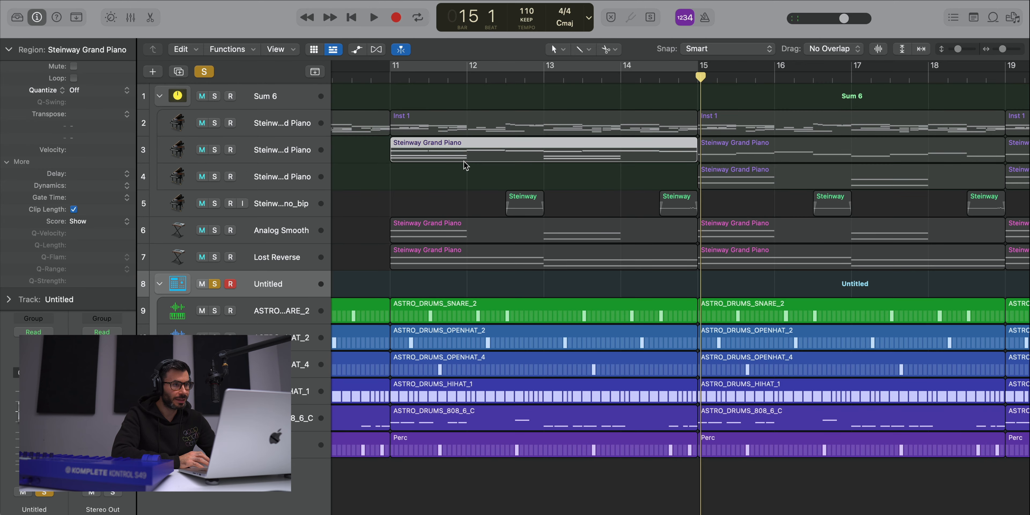
{"action": "left_click", "coordinate": [213, 279]}
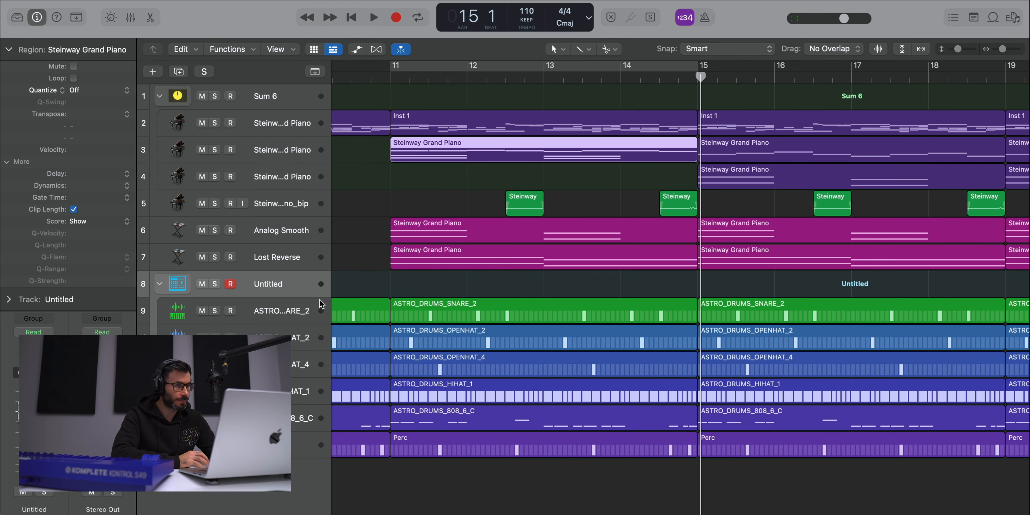
- Return the playhead to bar 1 and undo the join of the two Steinway Grand Piano regions at bar 11
{"action": "scroll", "coordinate": [437, 291], "scroll_direction": "down", "scroll_amount": 6}
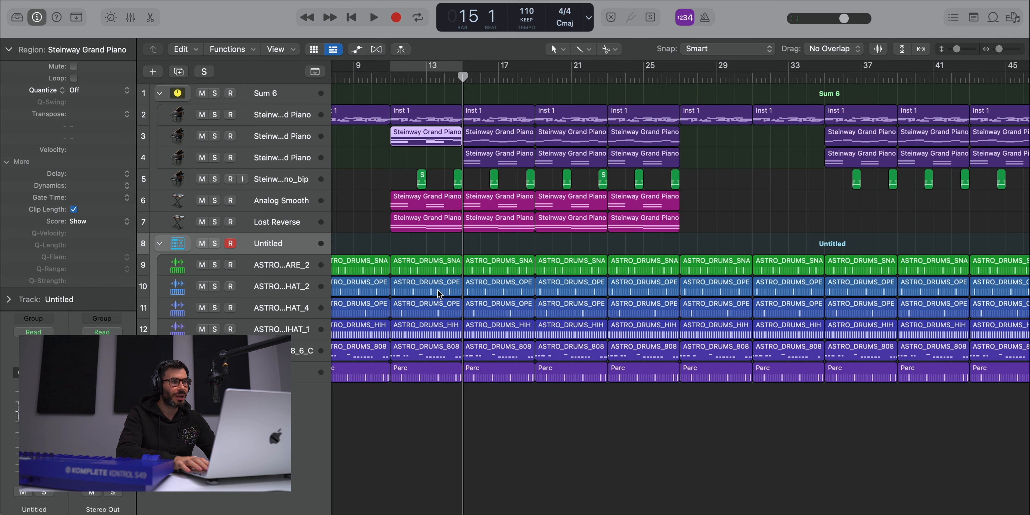
{"action": "key", "text": "Return"}
{"action": "key", "text": "super+z"}
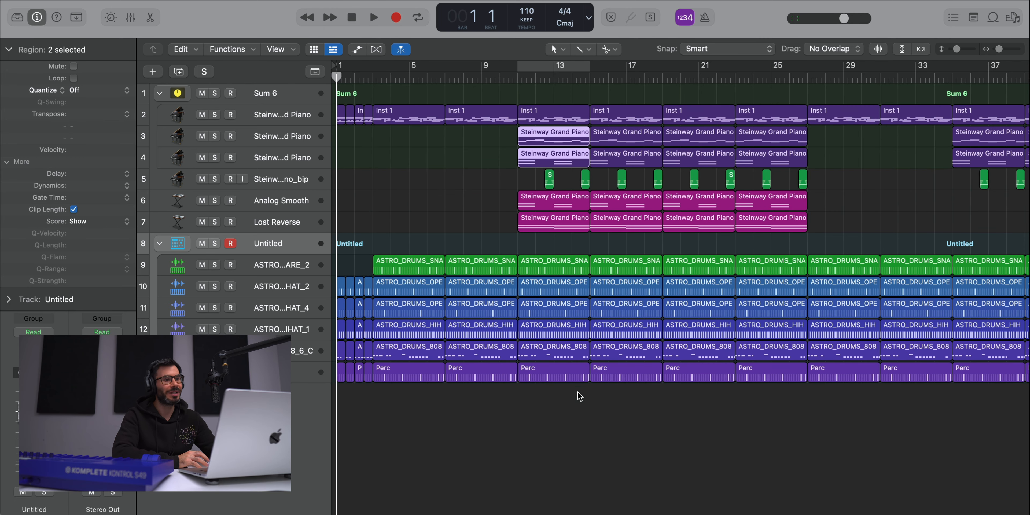
- Play the full arrangement from bar 1 with all tracks in view
{"action": "left_click", "coordinate": [559, 459]}
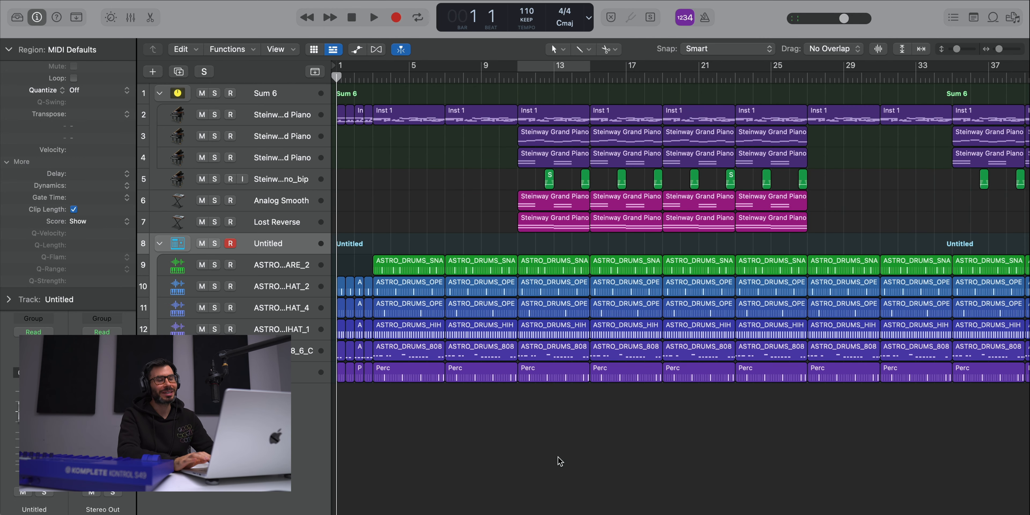
{"action": "key", "text": "space"}
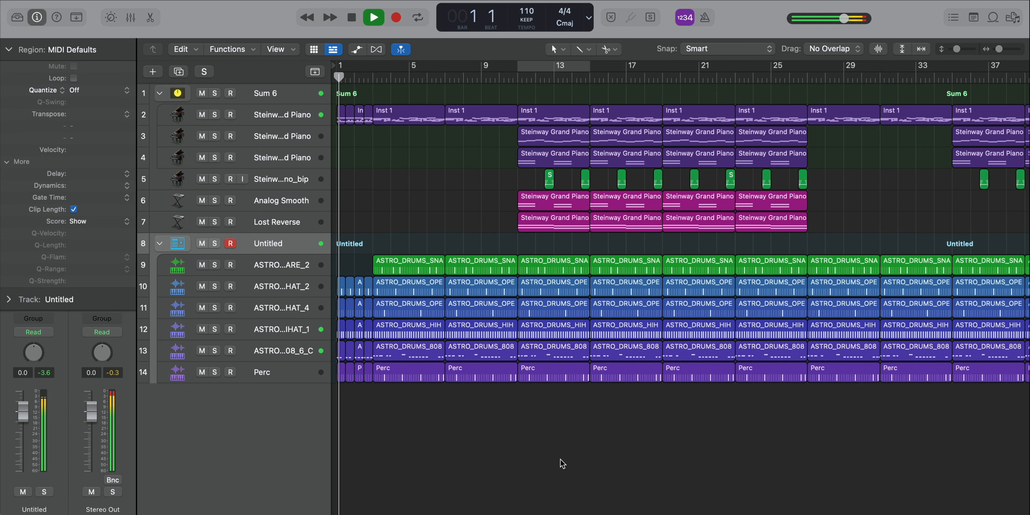
{"action": "key", "text": "z"}
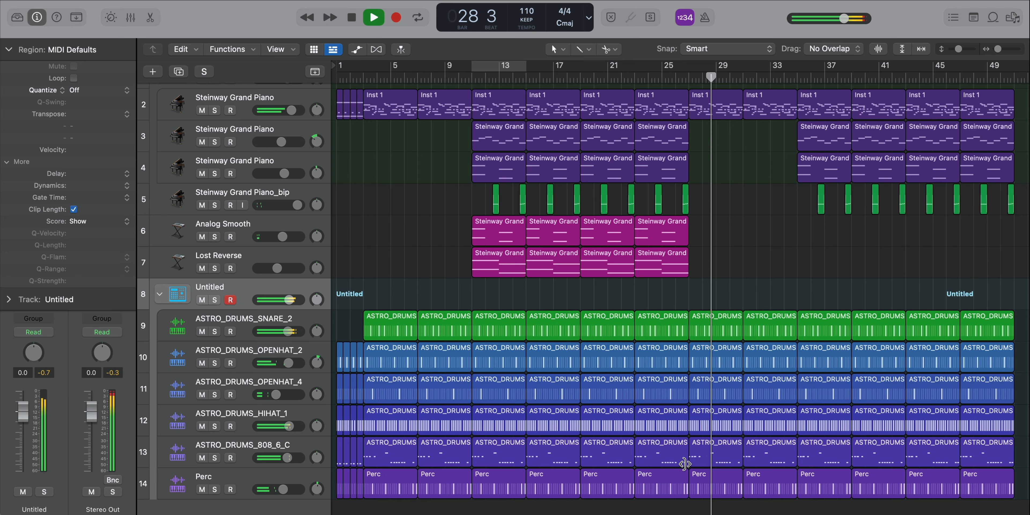
- Copy the Analog Smooth and Lost Reverse regions from bars 11 to 27 so the copies start at bar 35
{"action": "key", "text": "super+Left"}
{"action": "left_click_drag", "start_coordinate": [679, 279], "coordinate": [772, 233]}
{"action": "left_click", "coordinate": [692, 241]}
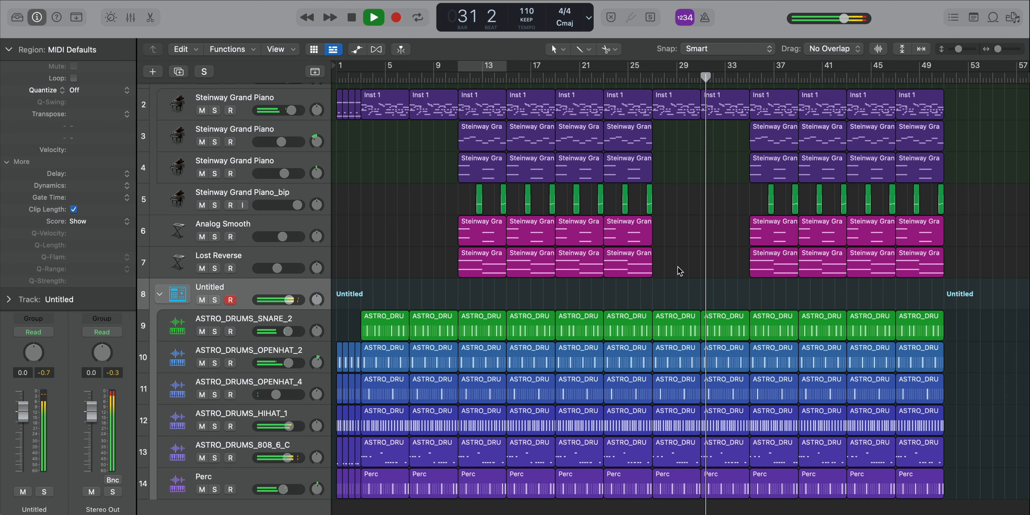
{"action": "key", "text": "super+Left"}
{"action": "key", "text": "super+Left"}
{"action": "key", "text": "super+Left"}
{"action": "key", "text": "super+Up"}
{"action": "key", "text": "super+Up"}
{"action": "key", "text": "super+Left"}
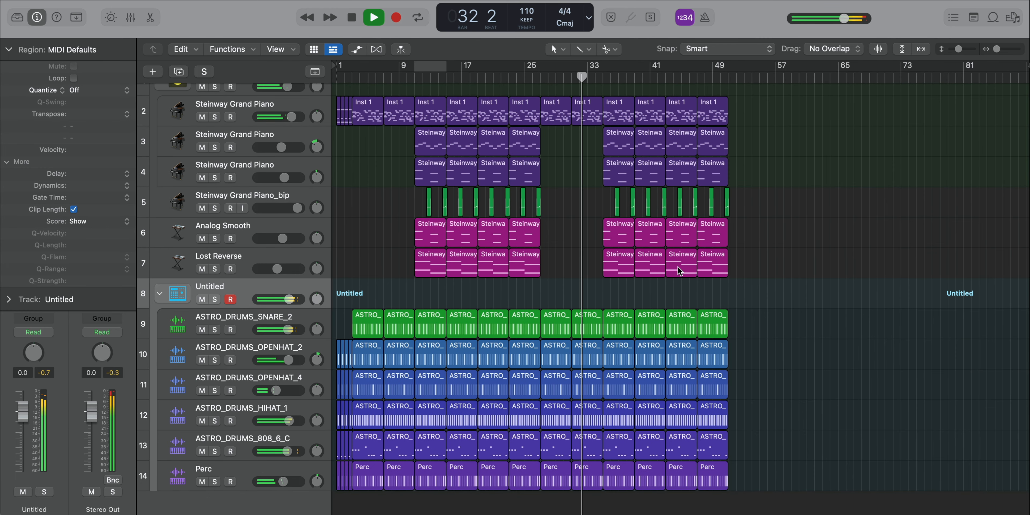